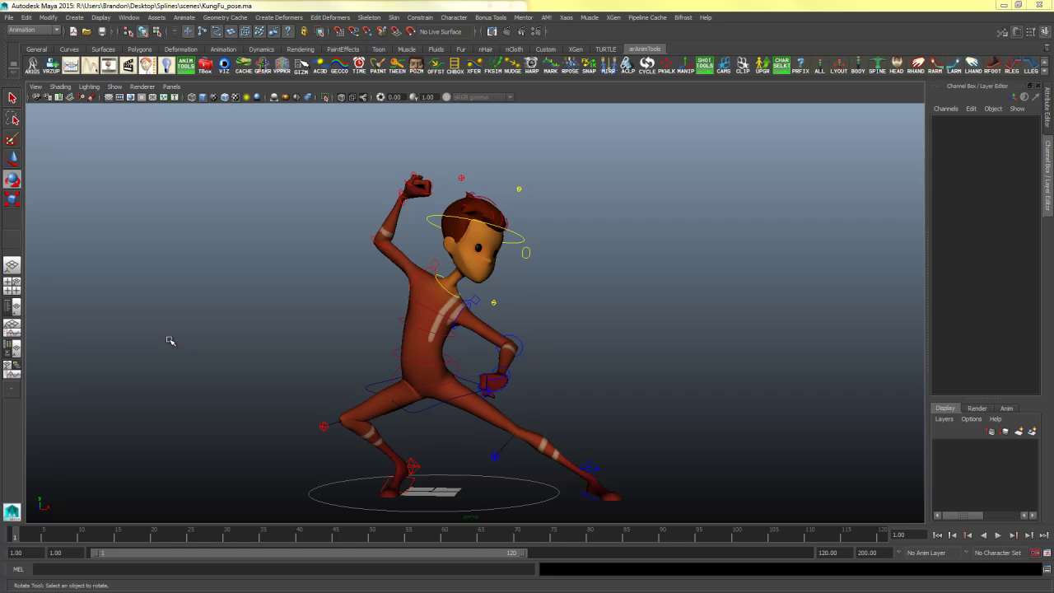
- Tumble the camera around the wide kung-fu stance to view the pose from two new angles
left_click_drag(578, 372, 489, 375, "alt")
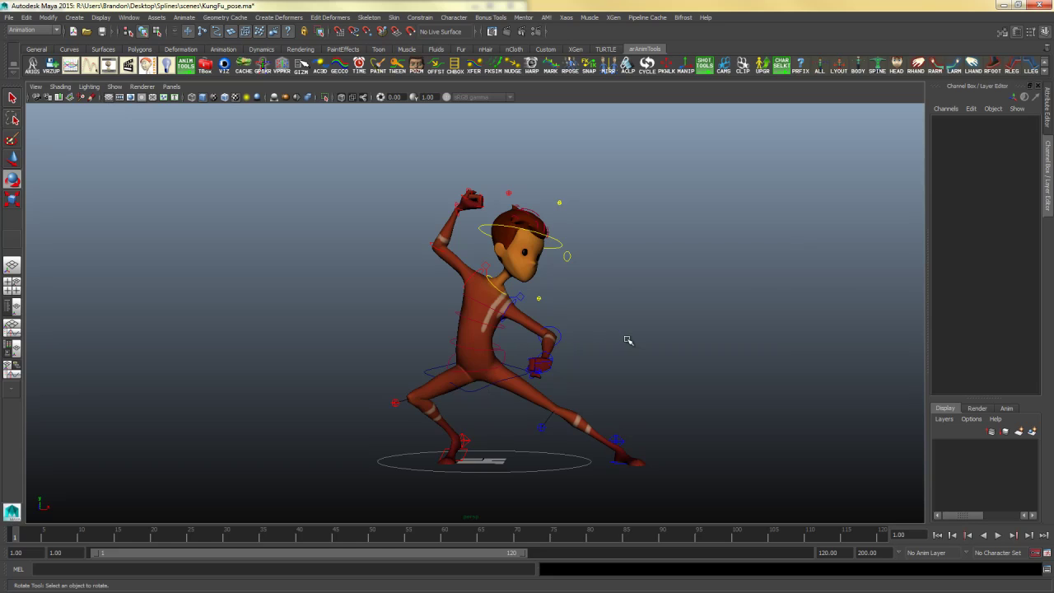
left_click_drag(627, 340, 561, 345, "alt")
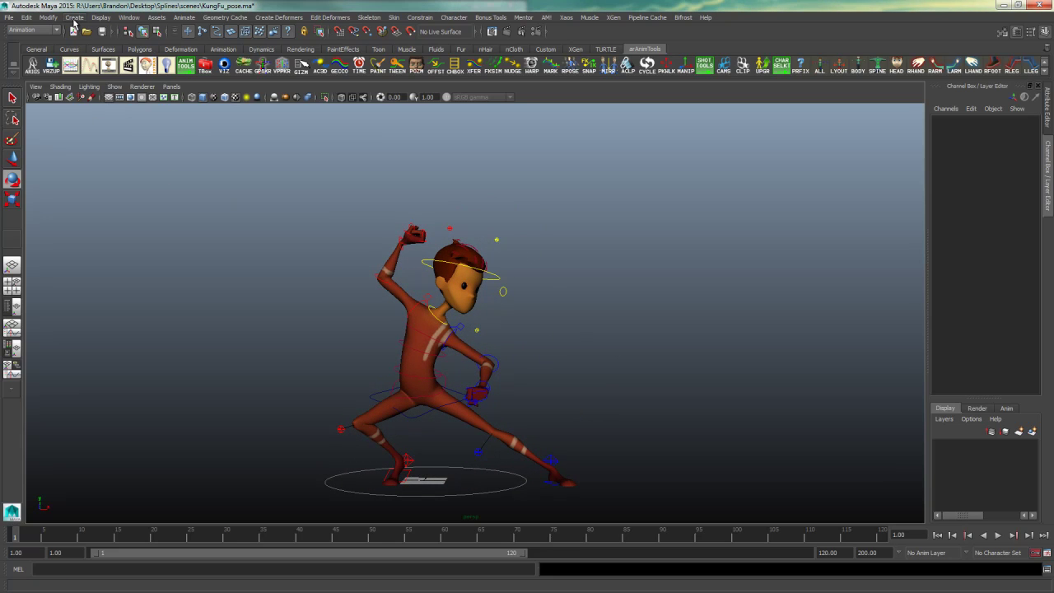
- Create a new camera and rename it Render_Cam
left_click(75, 18)
mouse_move(105, 77)
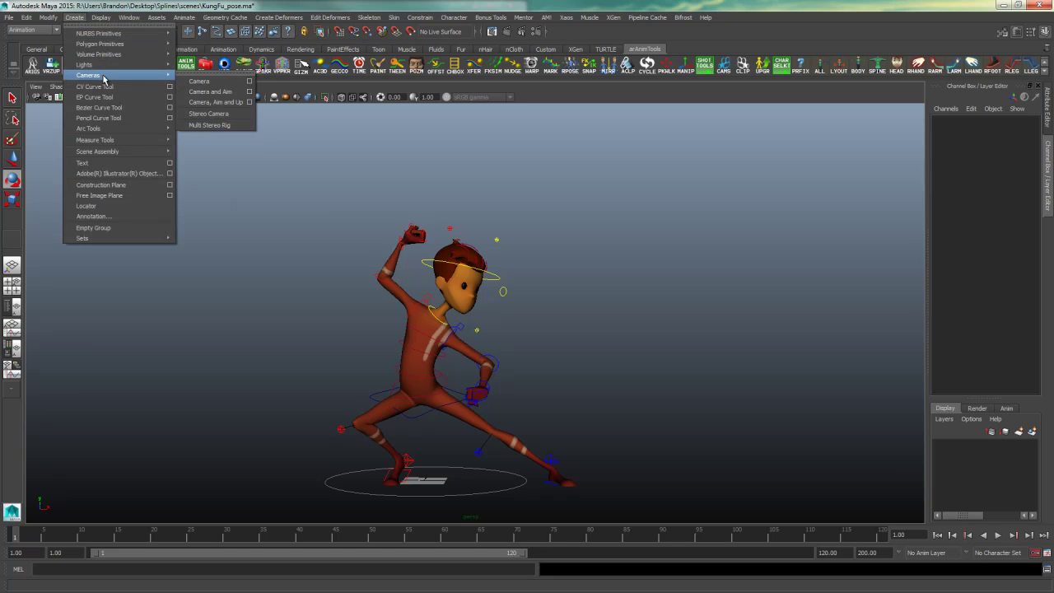
left_click(200, 82)
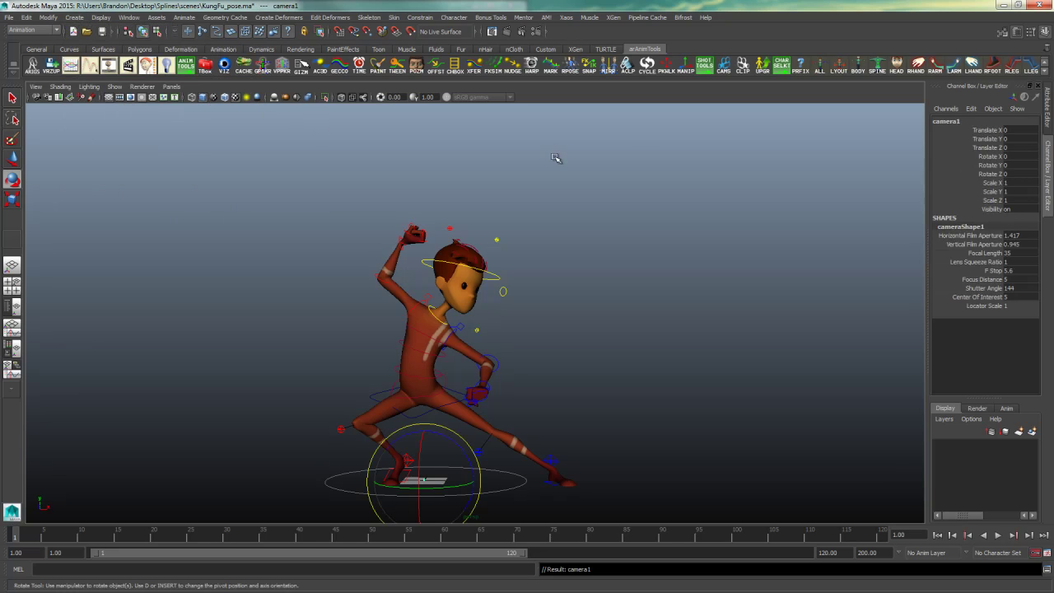
double_click(955, 122)
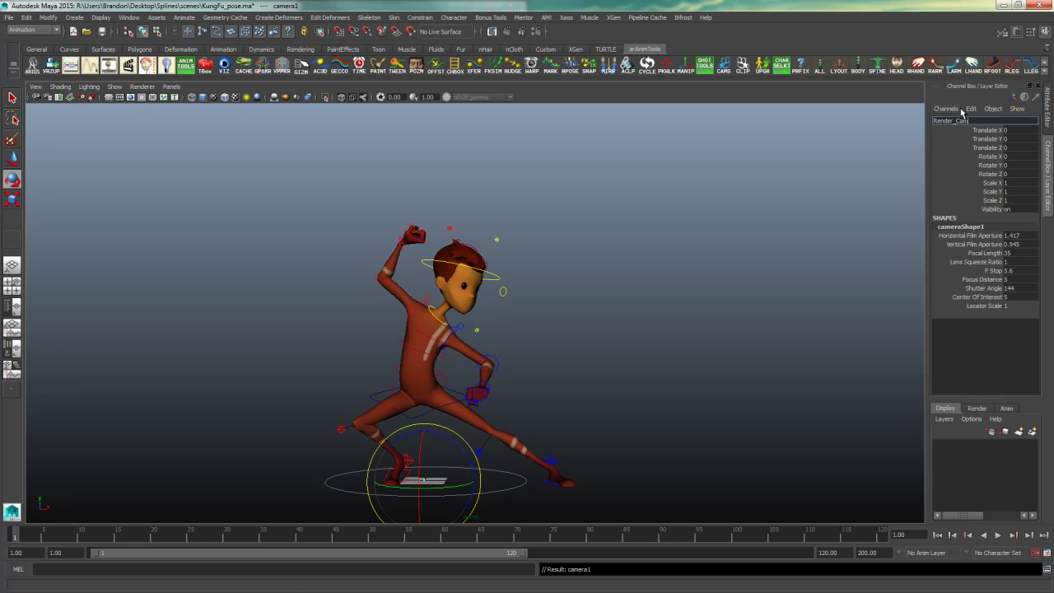
type("Render_Cam")
key("Return")
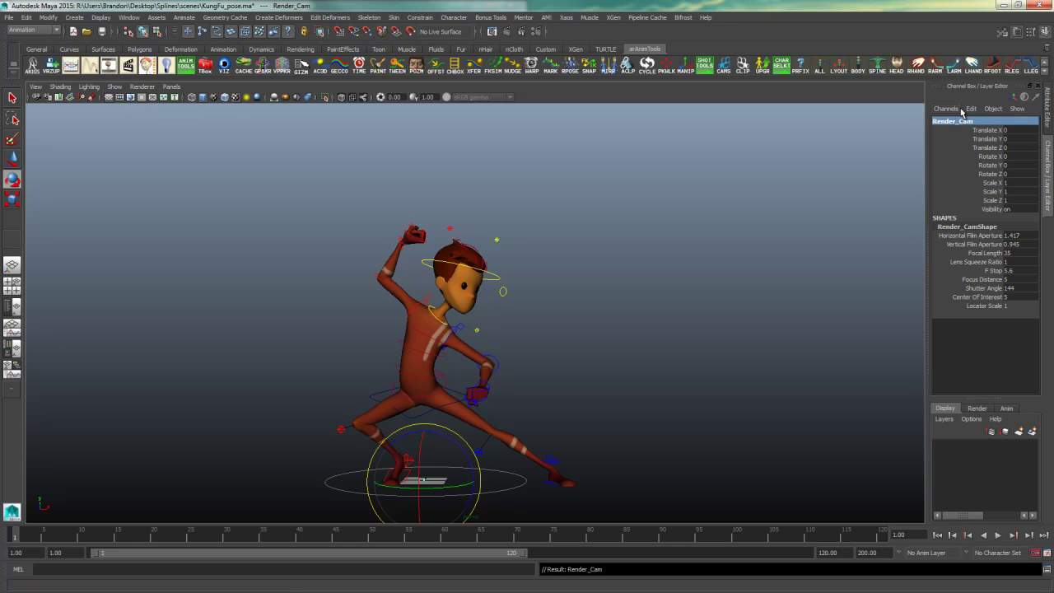
- Look through Render_Cam and frame the whole kung-fu character in its view
left_click(172, 87)
mouse_move(191, 98)
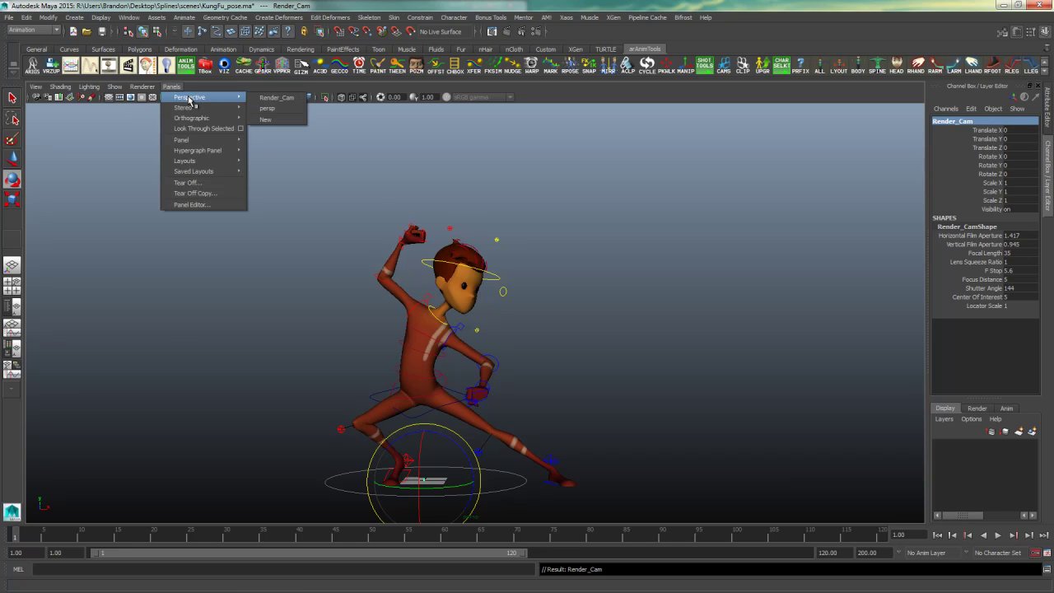
left_click(275, 98)
left_click(700, 248)
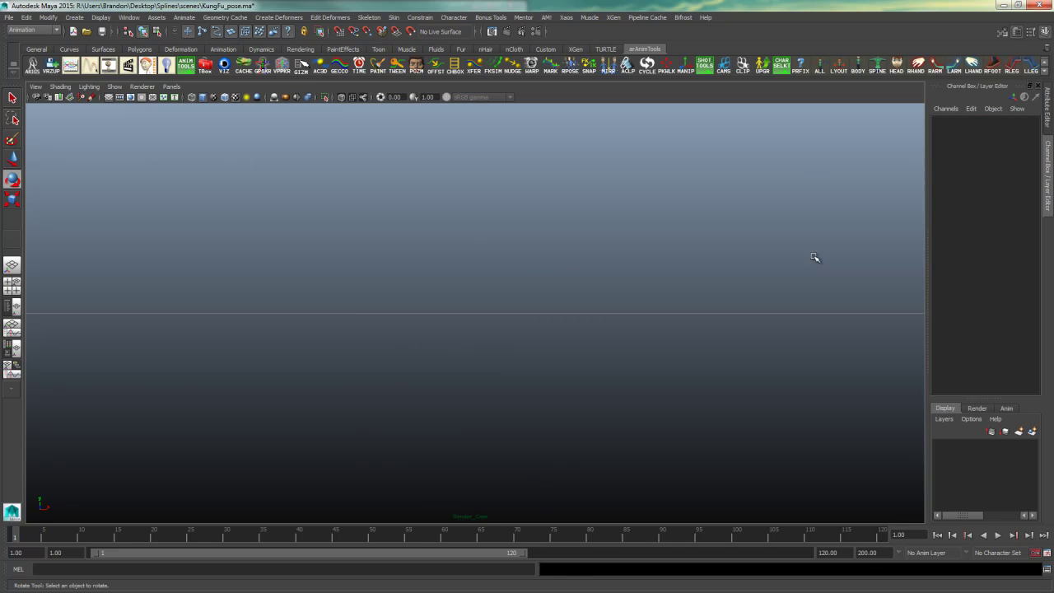
key("f")
left_click_drag(612, 307, 564, 298, "alt")
- Turn on the Resolution Gate to show the 960 x 540 render frame
left_click(36, 88)
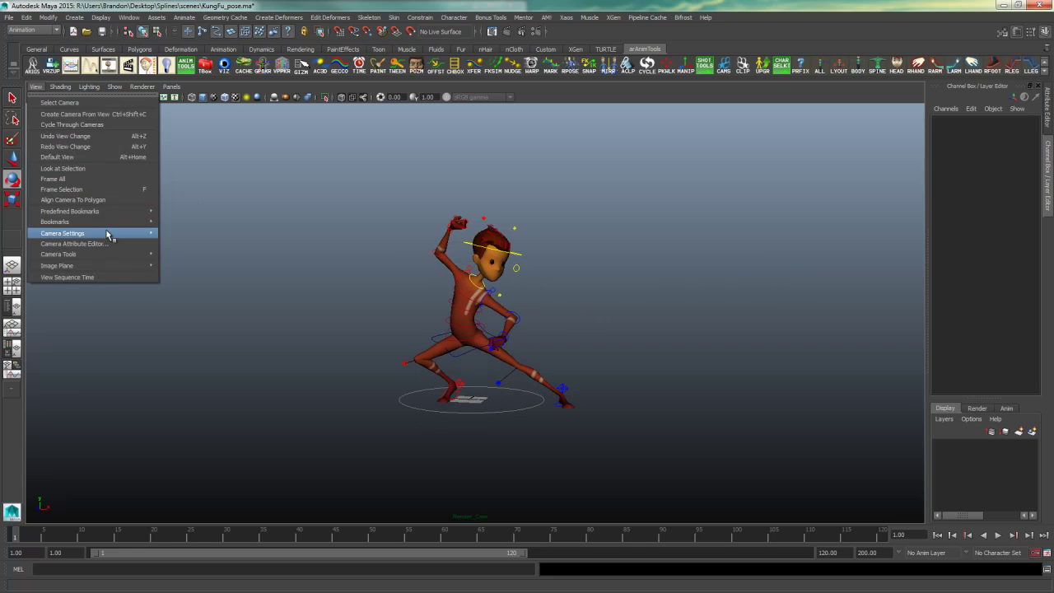
mouse_move(108, 234)
left_click(190, 293)
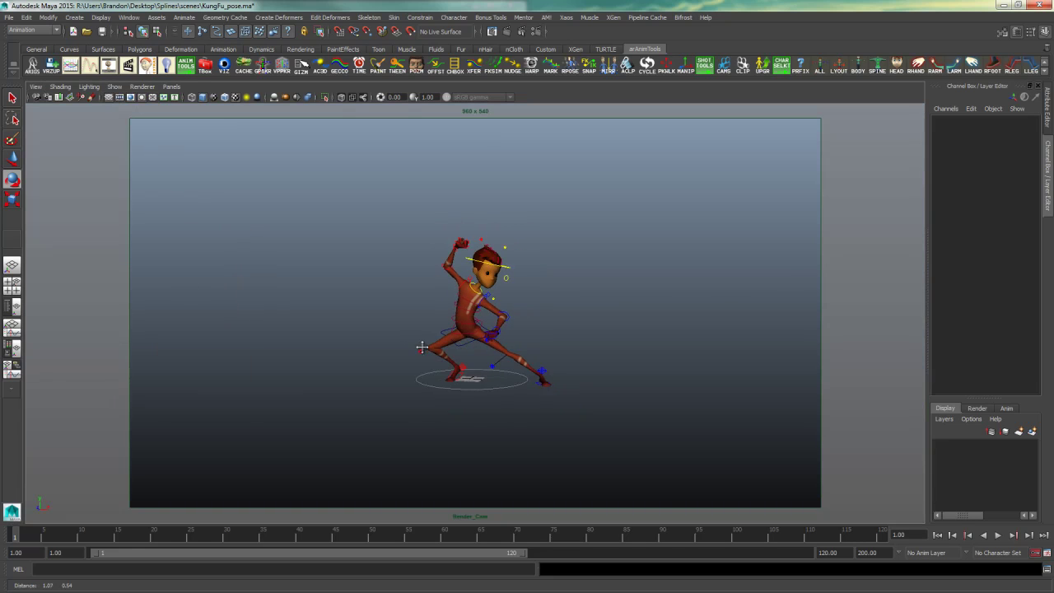
- Tumble, dolly and track Render_Cam so the character fills the gate, sitting left and higher
right_click_drag(424, 348, 582, 349, "alt")
left_click_drag(582, 349, 579, 351, "alt")
right_click_drag(579, 350, 627, 353, "alt")
left_click_drag(627, 352, 598, 370, "alt")
middle_click_drag(598, 369, 574, 369, "alt")
mouse_move(574, 369)
left_mouse_down("alt")
mouse_move(592, 367)
mouse_move(569, 371)
mouse_move(577, 367)
left_mouse_up("alt")
- Hide NURBS curves, check the lit silhouette with 7, then return to textured display with 6
left_click(114, 86)
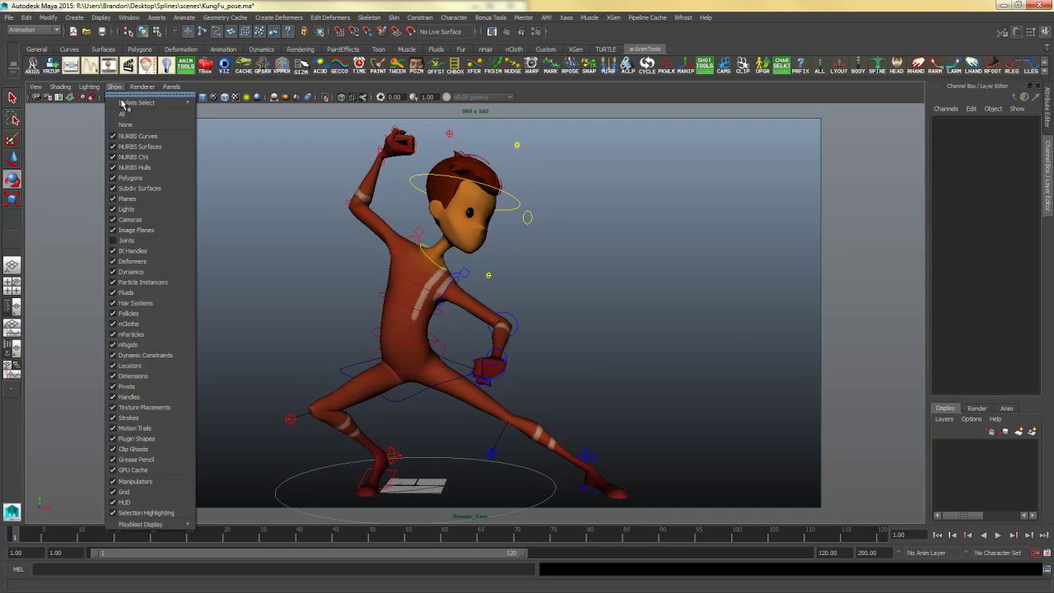
left_click(138, 121)
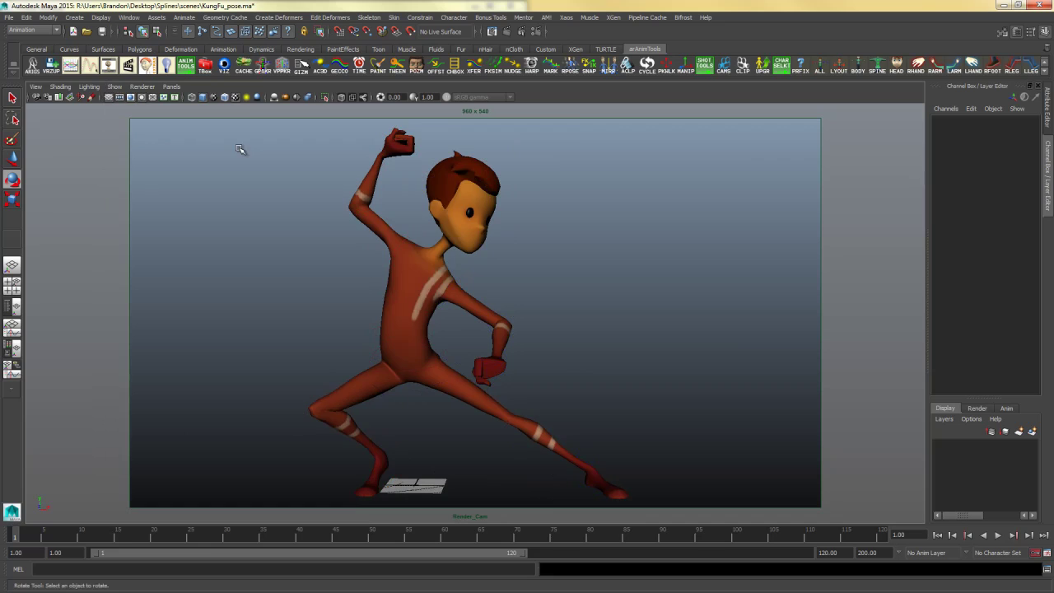
key("7")
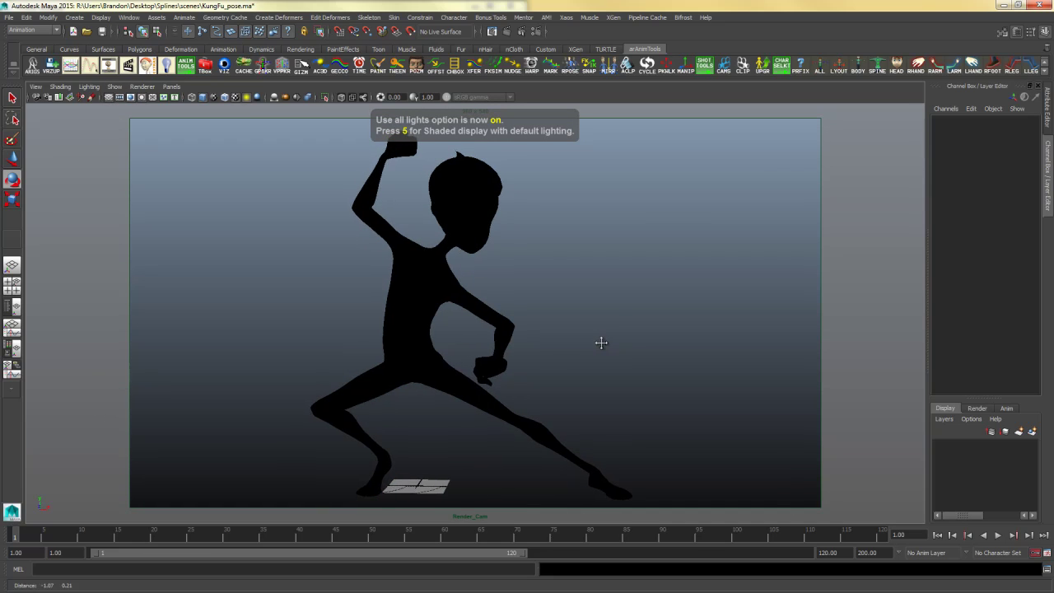
left_click_drag(601, 342, 609, 306, "alt")
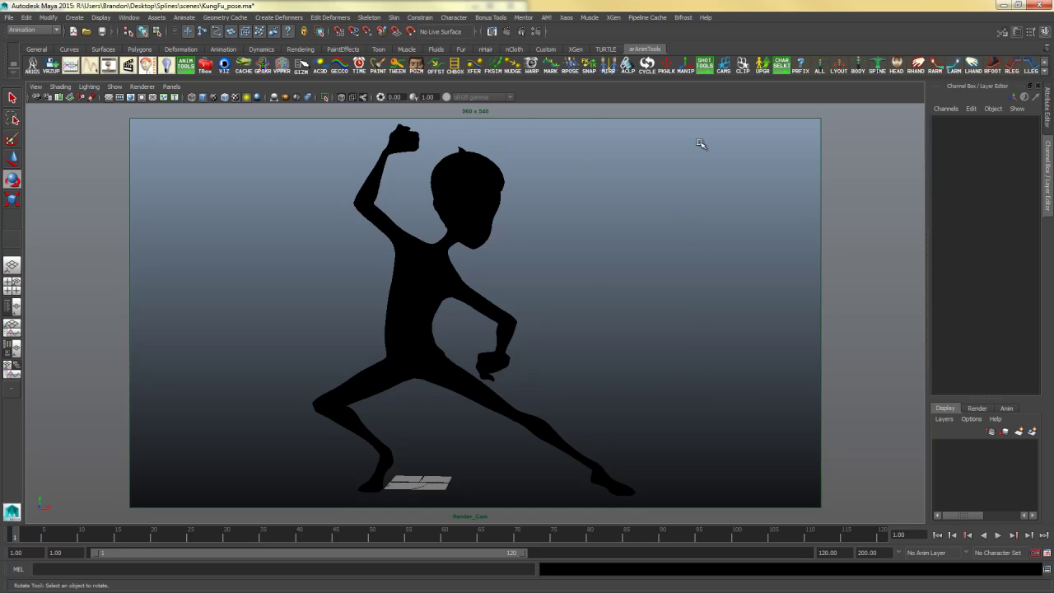
key("6")
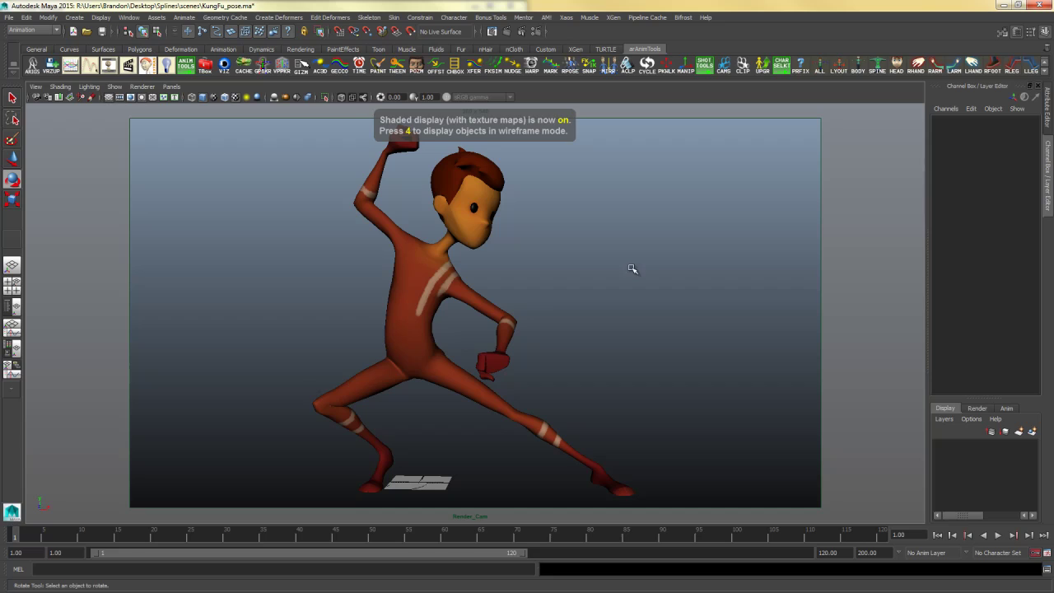
left_click_drag(576, 300, 580, 298, "alt")
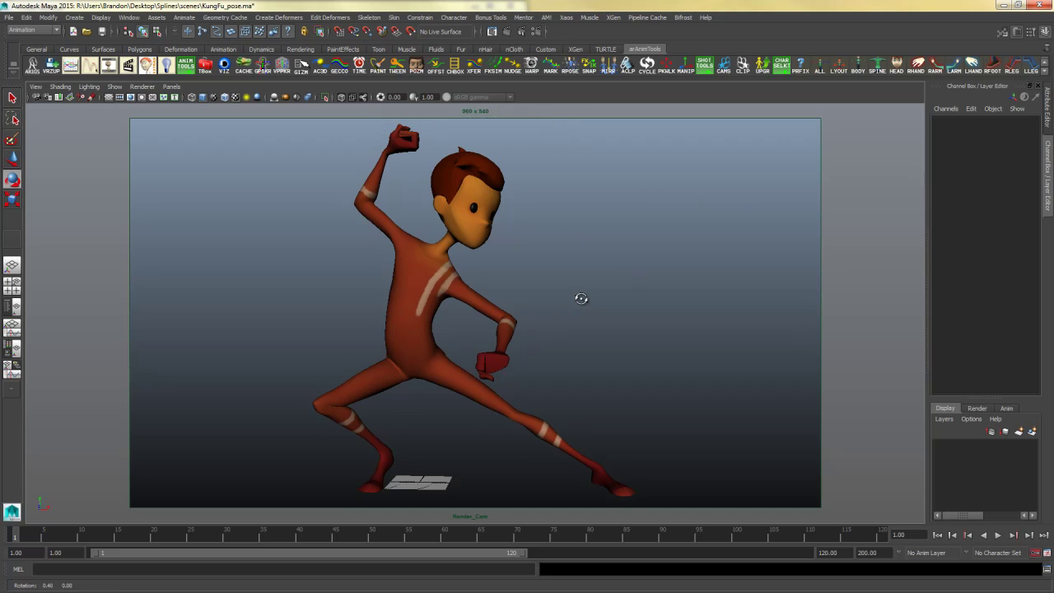
- Select Render_Cam through the Outliner, then minimize the Outliner
left_click(132, 18)
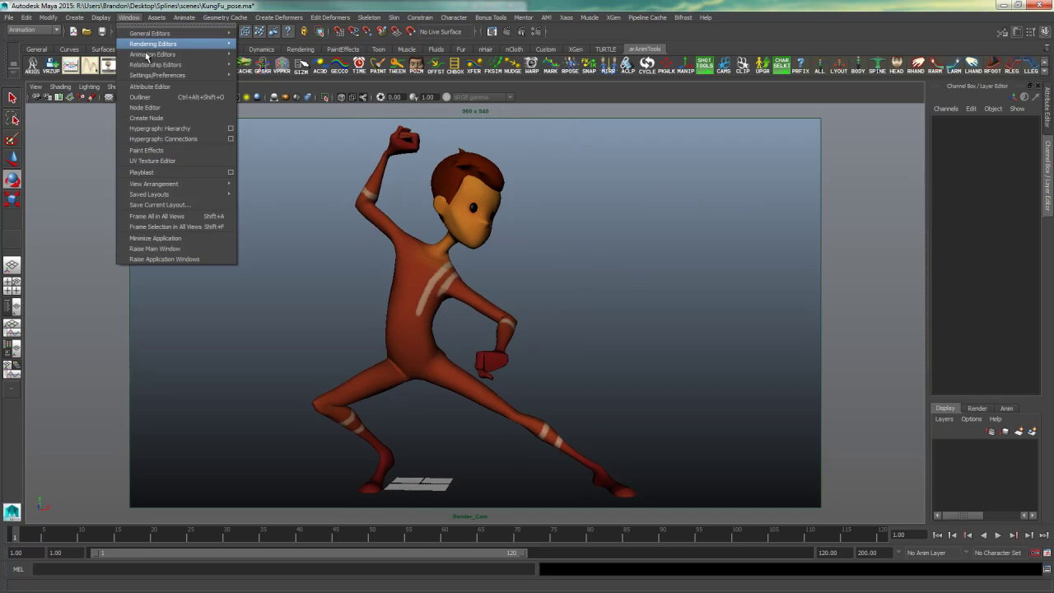
left_click(263, 136)
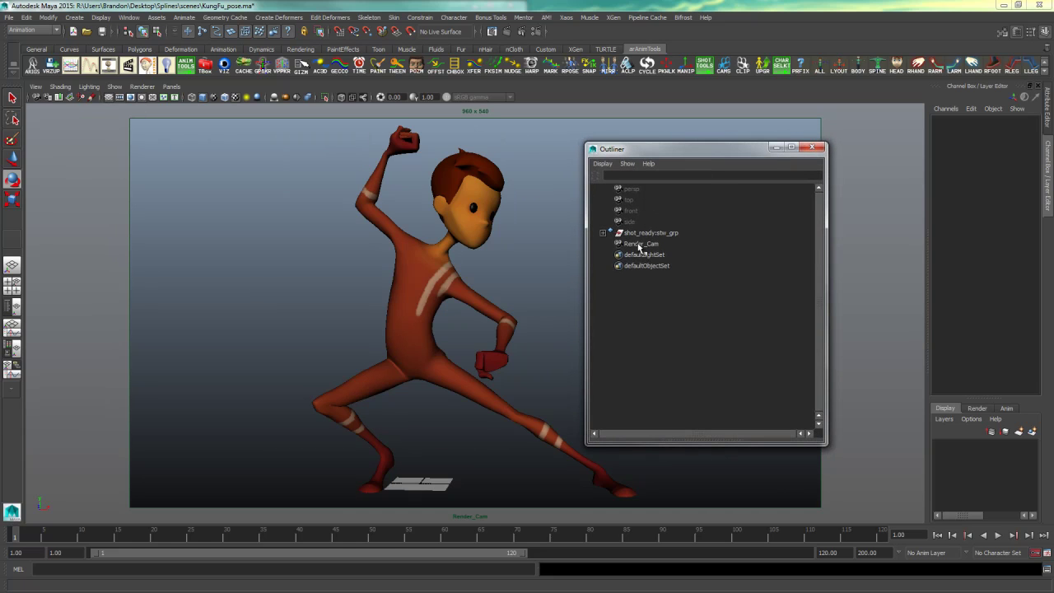
left_click(640, 244)
left_click(776, 147)
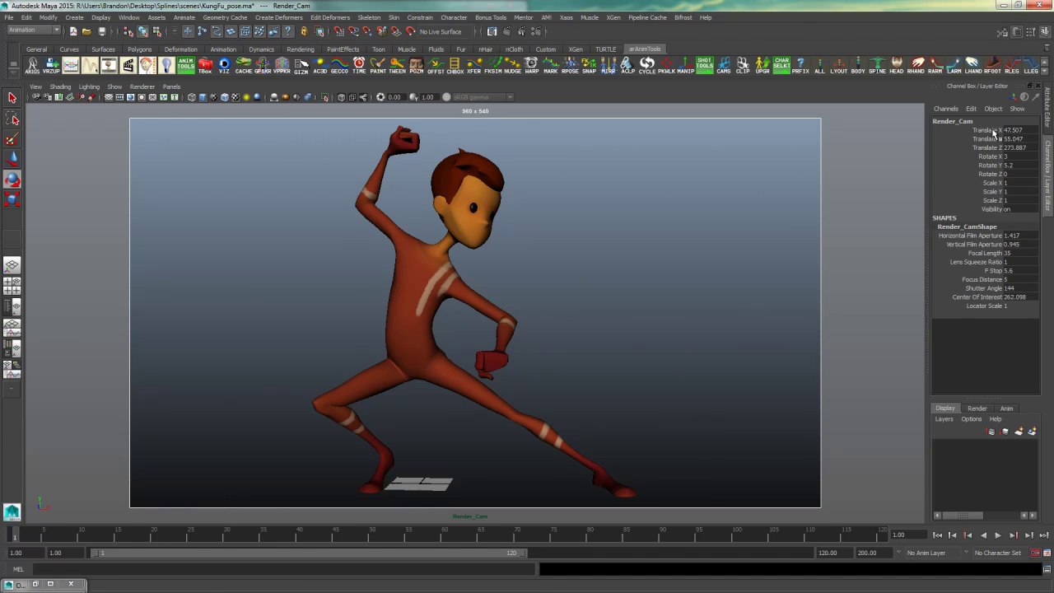
- Lock Render_Cam's Translate X through Visibility channels and confirm the view stays fixed
left_click_drag(990, 132, 990, 214)
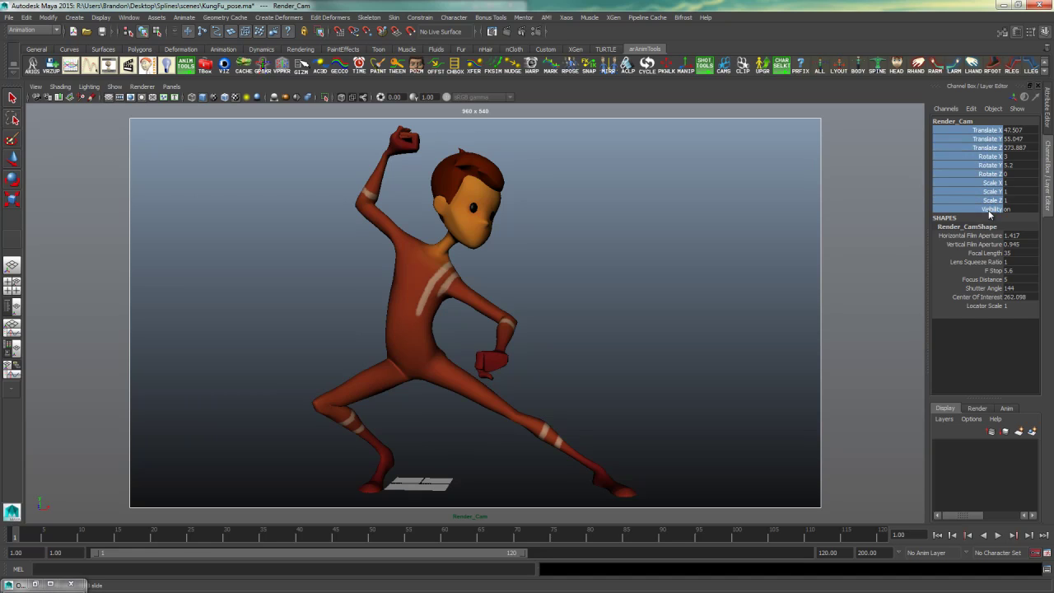
left_click_drag(986, 134, 988, 212)
right_click(987, 179)
left_click(979, 383)
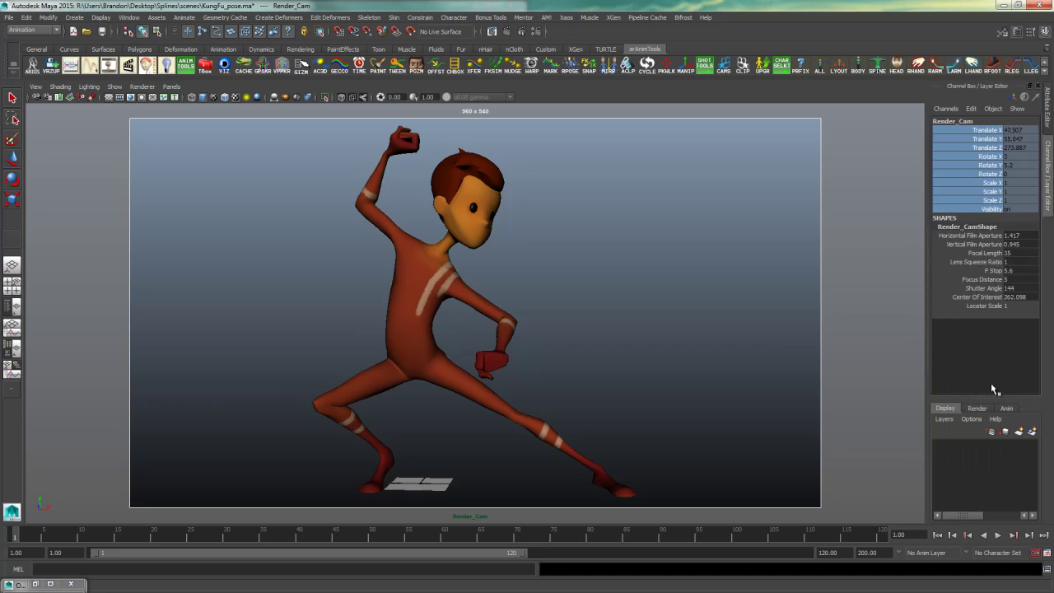
left_click(782, 335)
left_click_drag(602, 329, 641, 301, "alt")
middle_click_drag(641, 300, 637, 309, "alt")
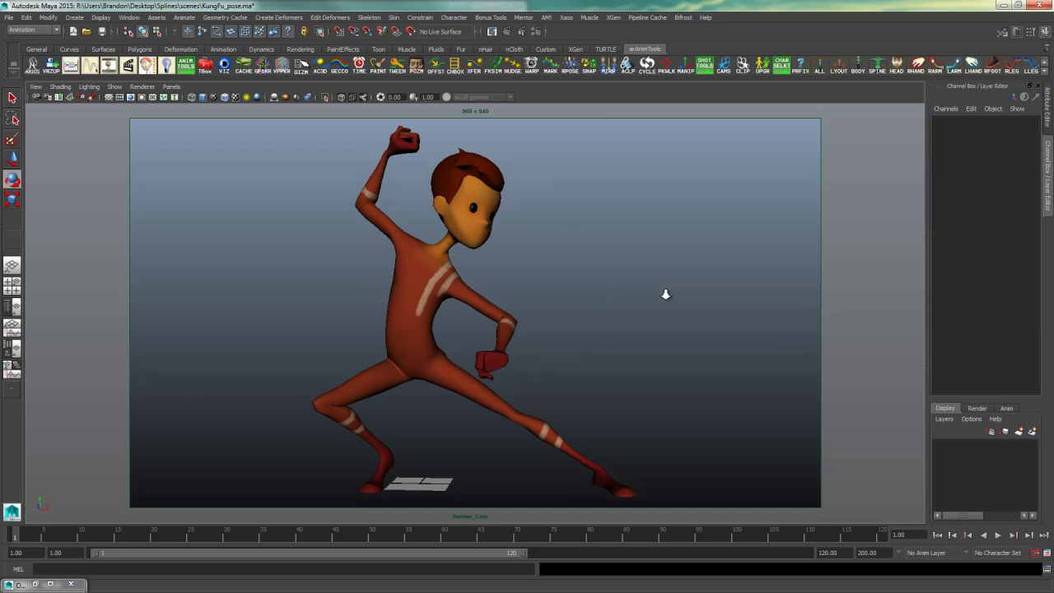
key("space")
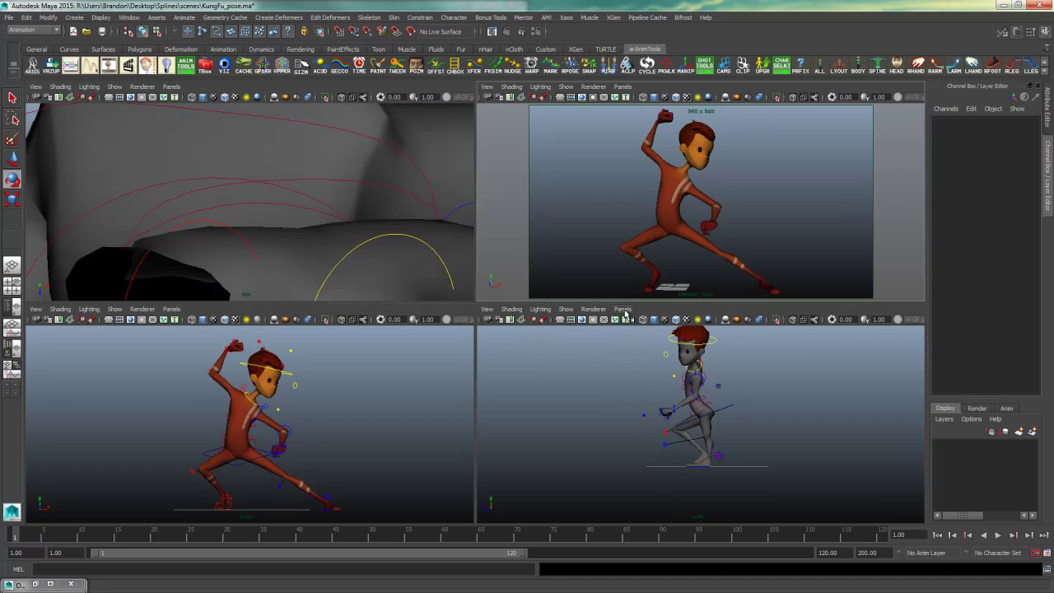
left_click(624, 309)
key("space")
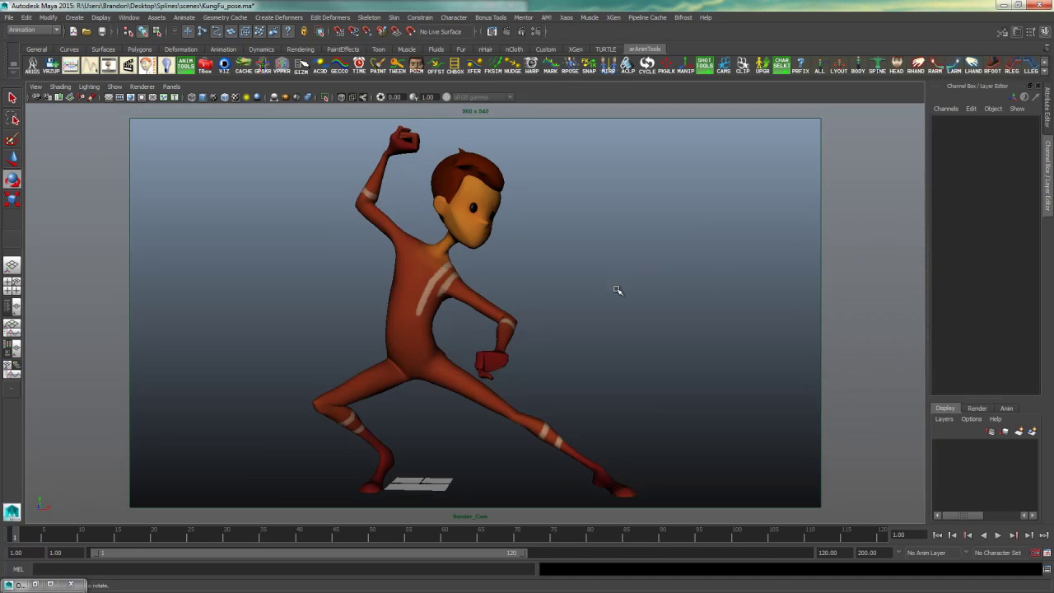
key("space")
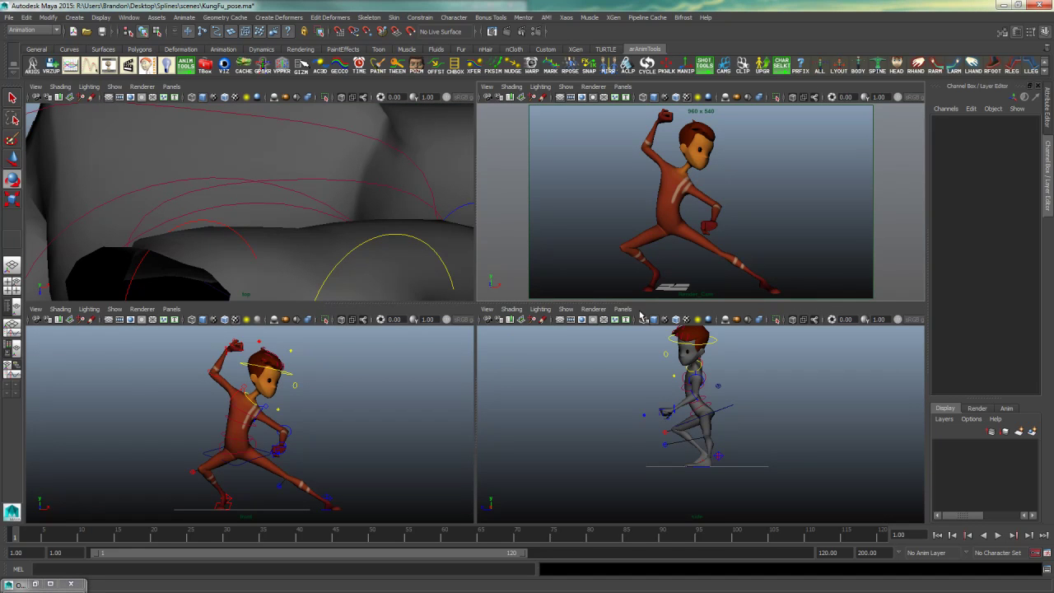
left_click(623, 309)
mouse_move(638, 320)
left_click(717, 331)
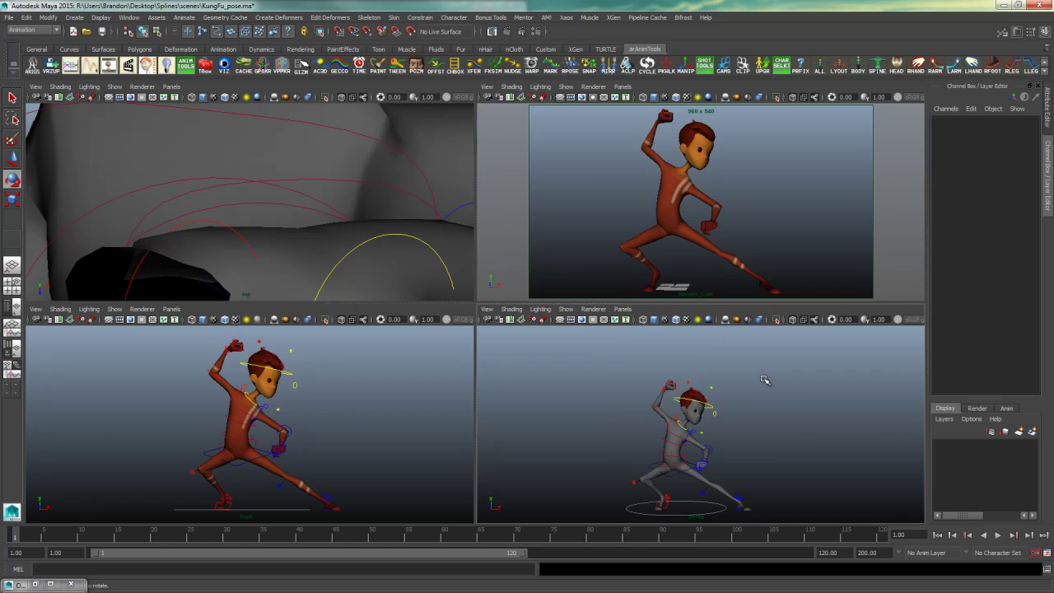
key("space")
left_click_drag(661, 390, 782, 388, "alt")
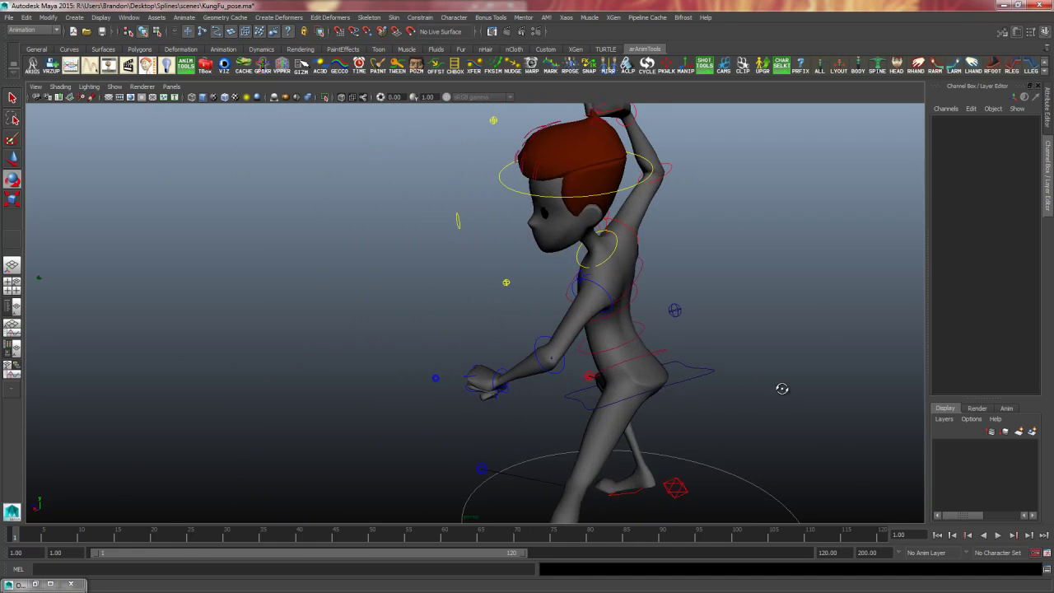
key("space")
key("space")
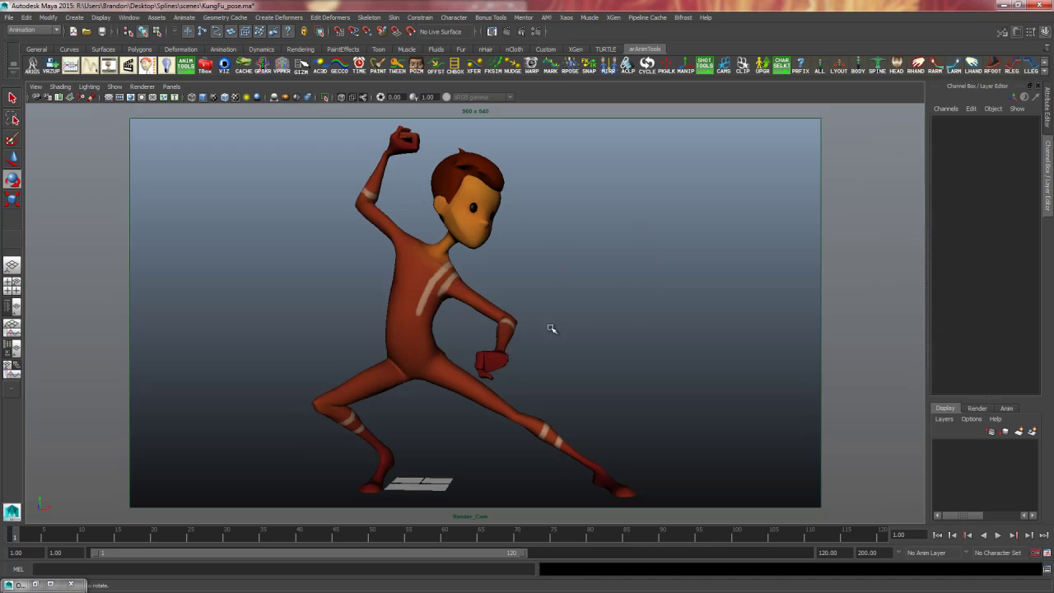
left_click_drag(469, 473, 379, 499)
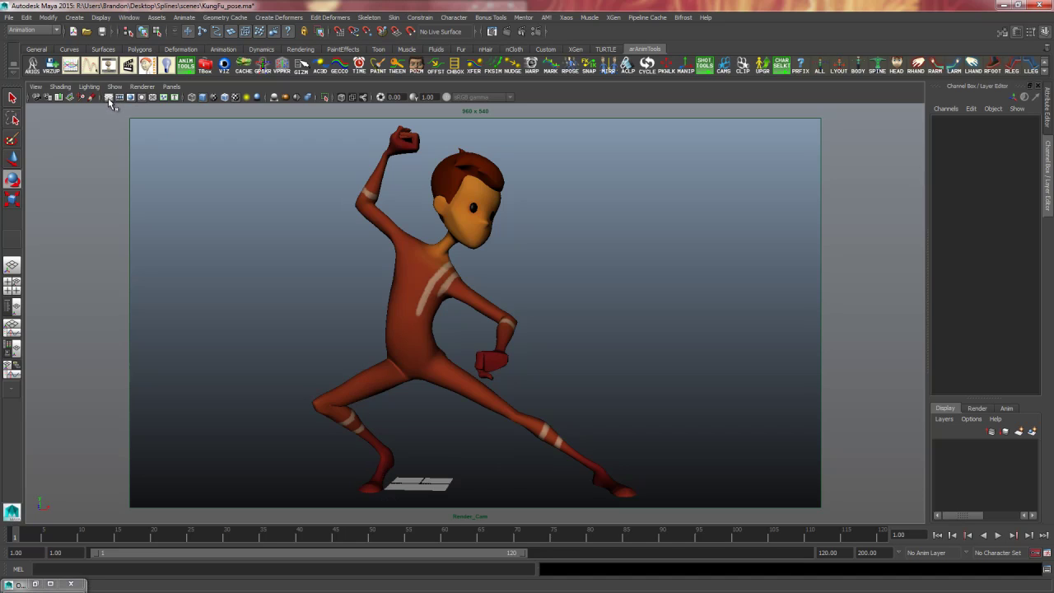
left_click(109, 98)
left_click(110, 98)
left_click(111, 98)
left_click(111, 98)
left_click(113, 97)
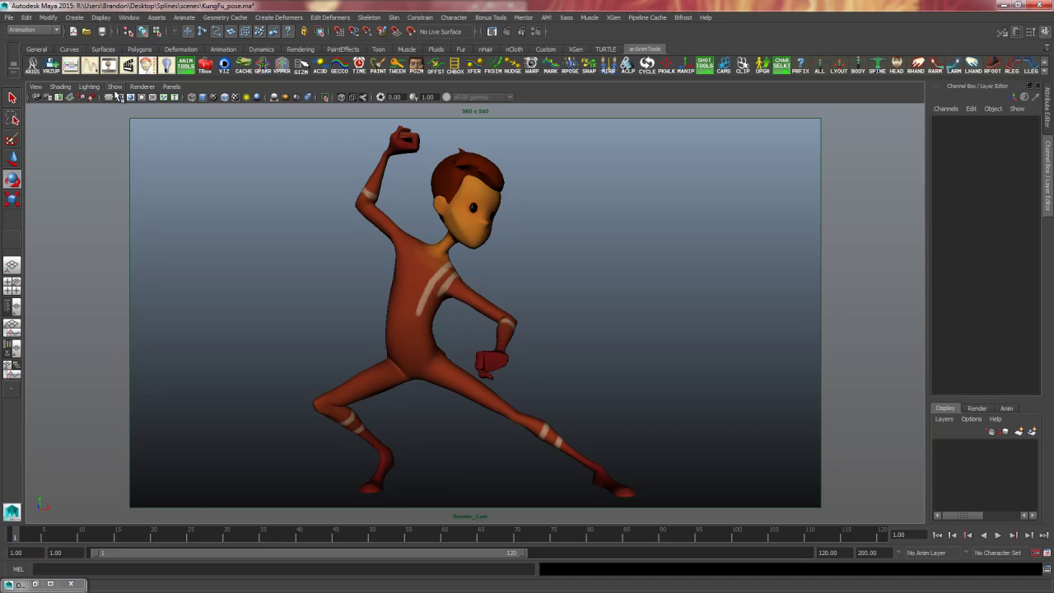
left_click(113, 97)
left_click(114, 86)
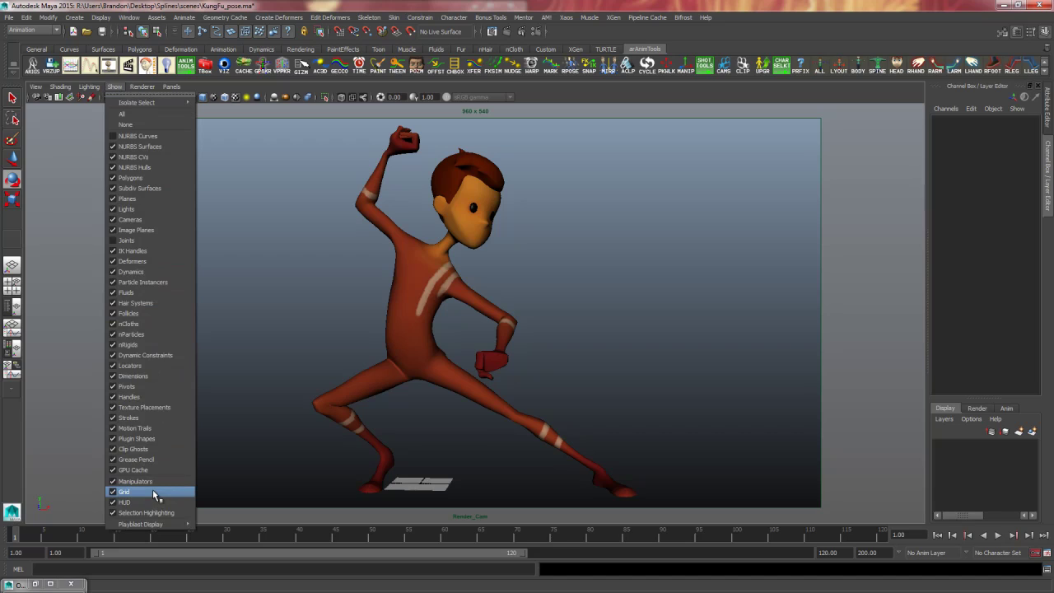
left_click(153, 491)
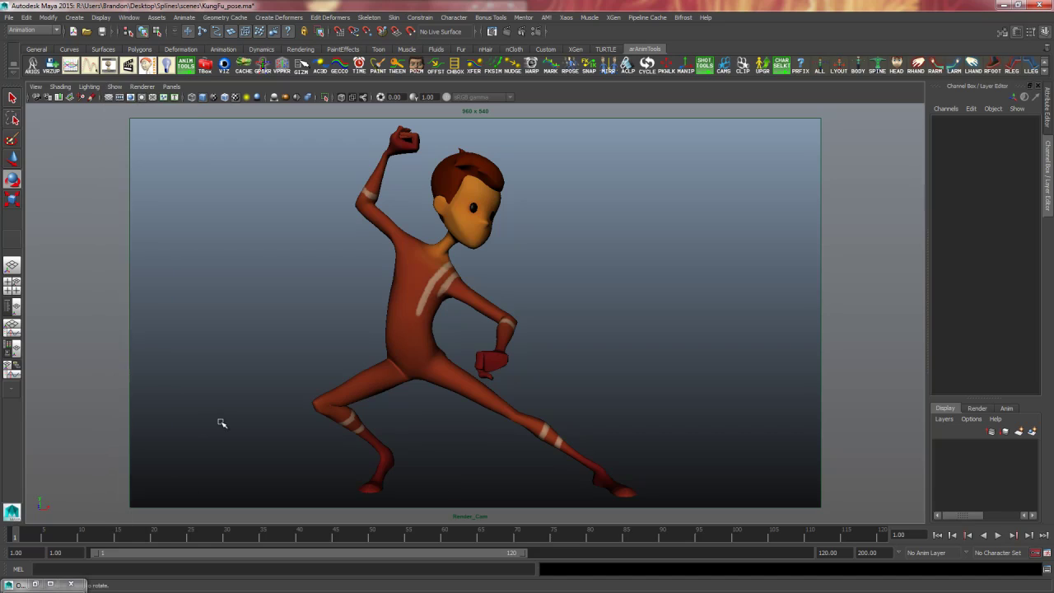
- Create a polygon plane and rename it Ground
left_click(74, 18)
mouse_move(83, 45)
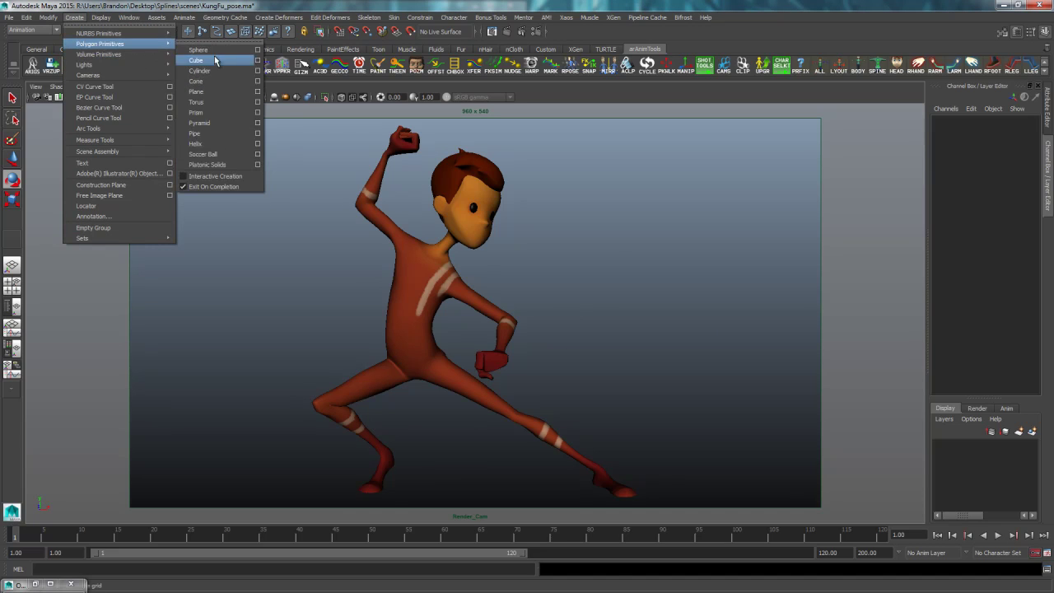
left_click(208, 89)
double_click(946, 122)
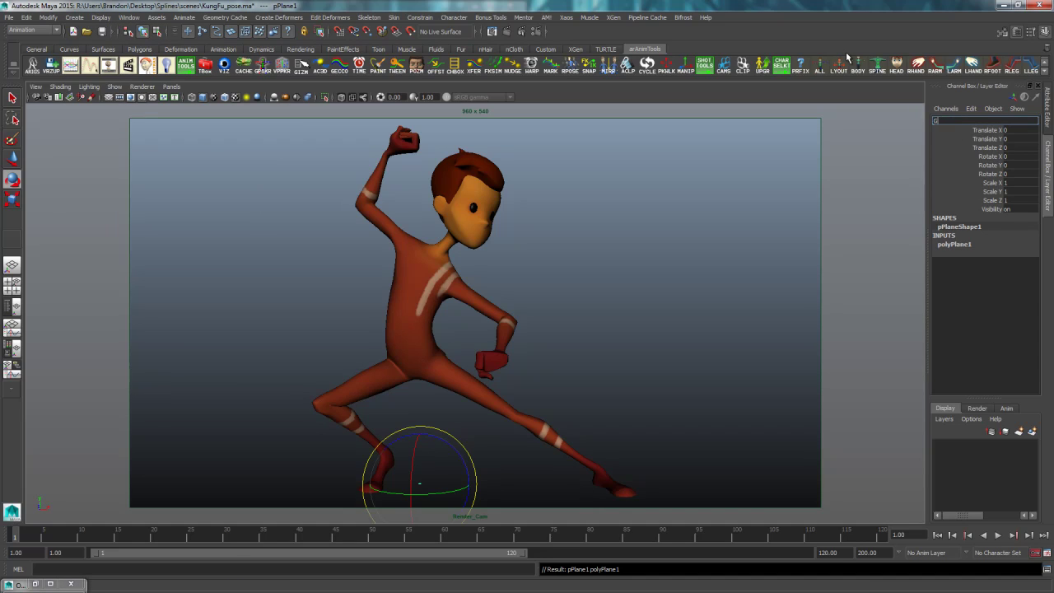
type("Ground")
key("Return")
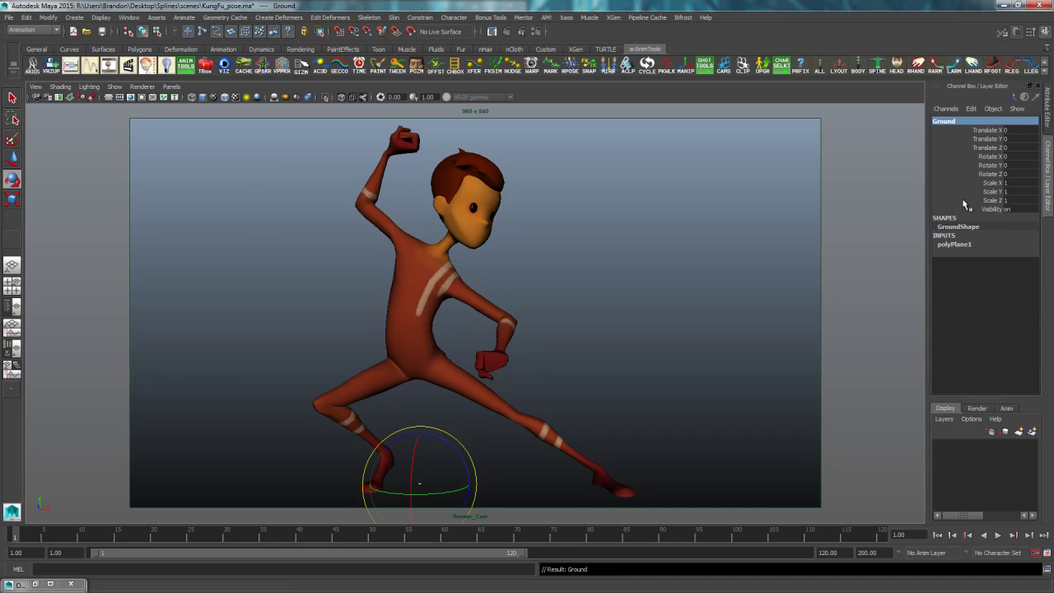
- Set the polyPlane1 width and height to 1000 and scale the ground up slightly
double_click(955, 245)
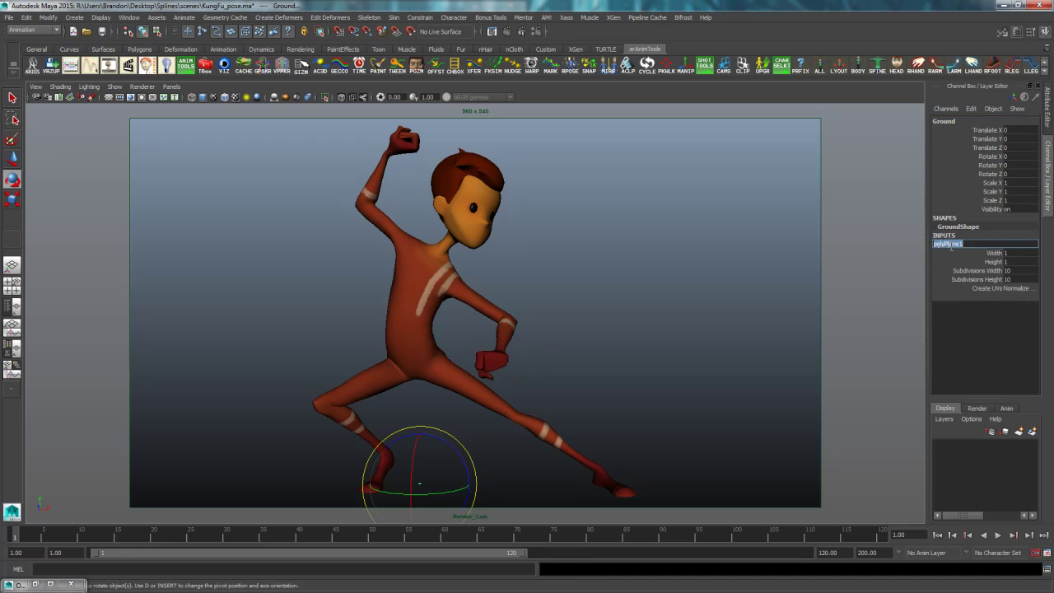
left_click_drag(1012, 254, 1016, 262)
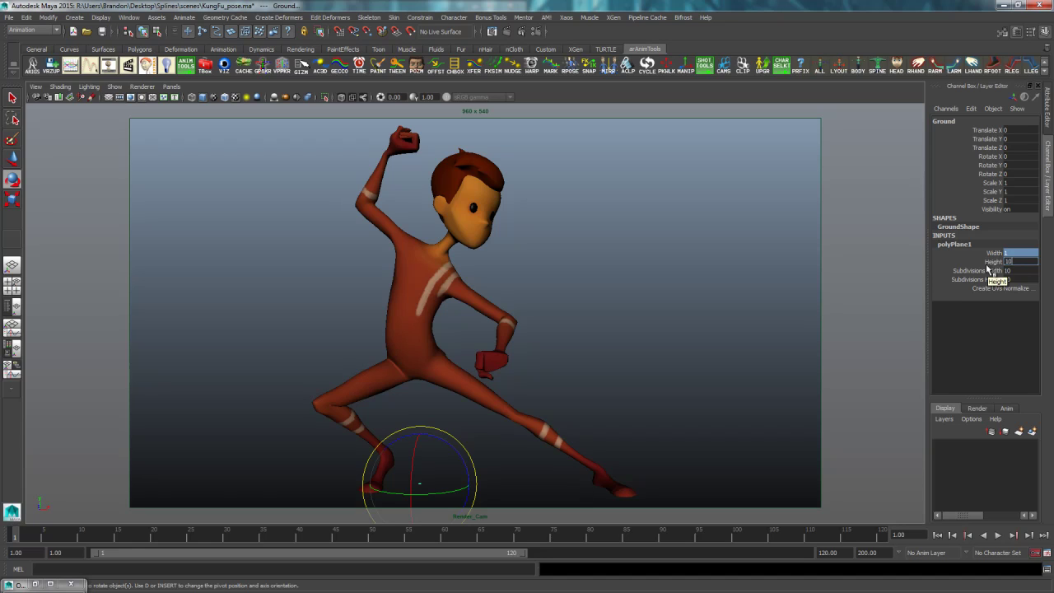
type("1000")
key("Return")
left_click(717, 308)
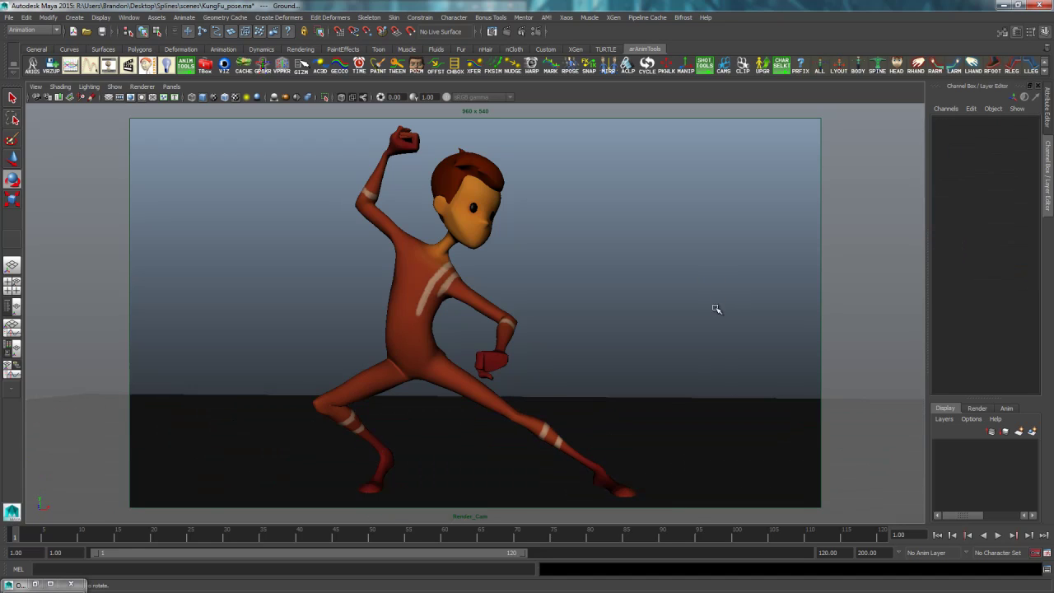
left_click_drag(706, 349, 680, 390)
key("r")
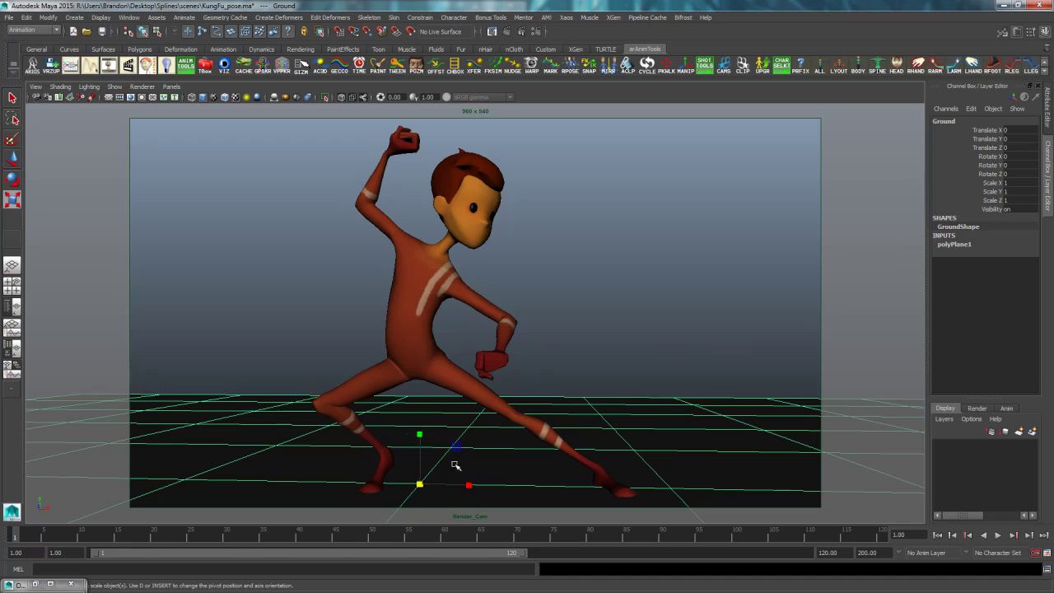
mouse_move(421, 484)
left_mouse_down()
mouse_move(684, 461)
mouse_move(414, 489)
mouse_move(445, 482)
mouse_move(431, 496)
mouse_move(336, 478)
mouse_move(422, 484)
left_mouse_up()
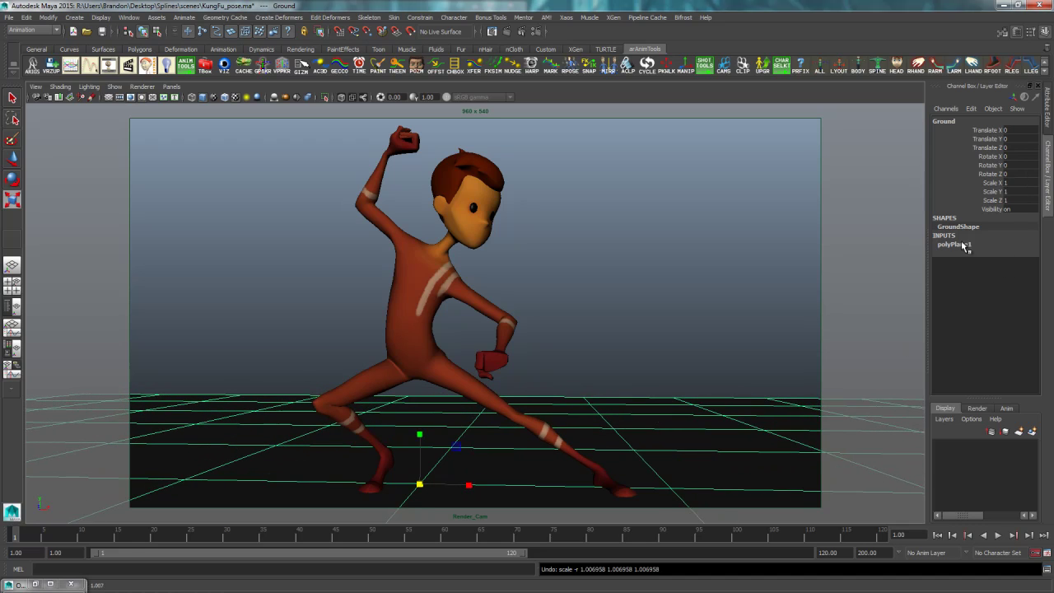
- Recheck the plane's width and height values and reselect the Ground plane
left_click(959, 243)
left_click(988, 257)
left_click(703, 359)
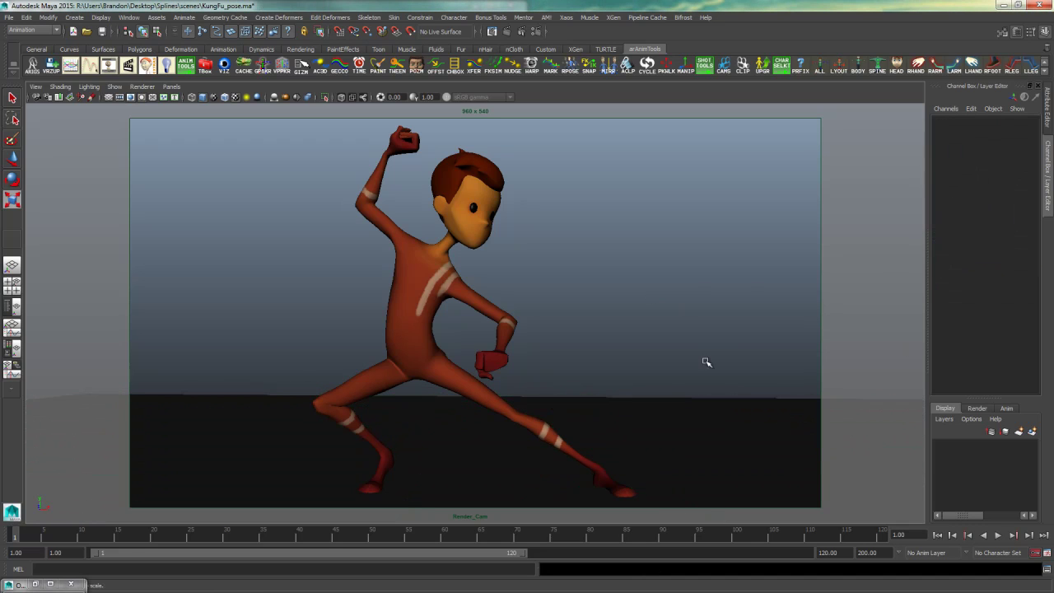
left_click_drag(716, 356, 685, 429)
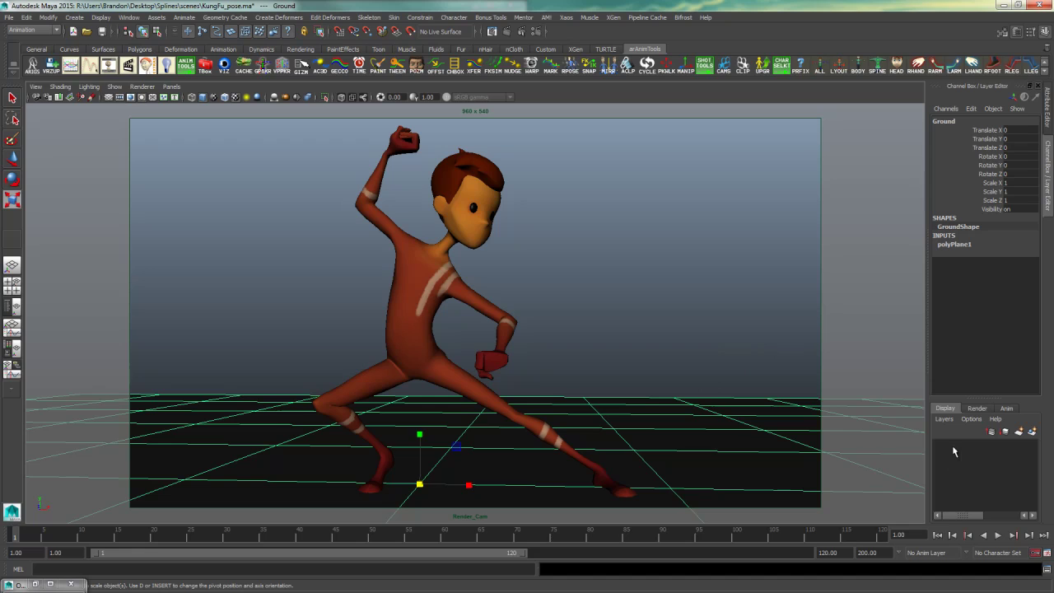
left_click_drag(736, 331, 581, 426)
left_click_drag(777, 332, 528, 493)
left_click(647, 378)
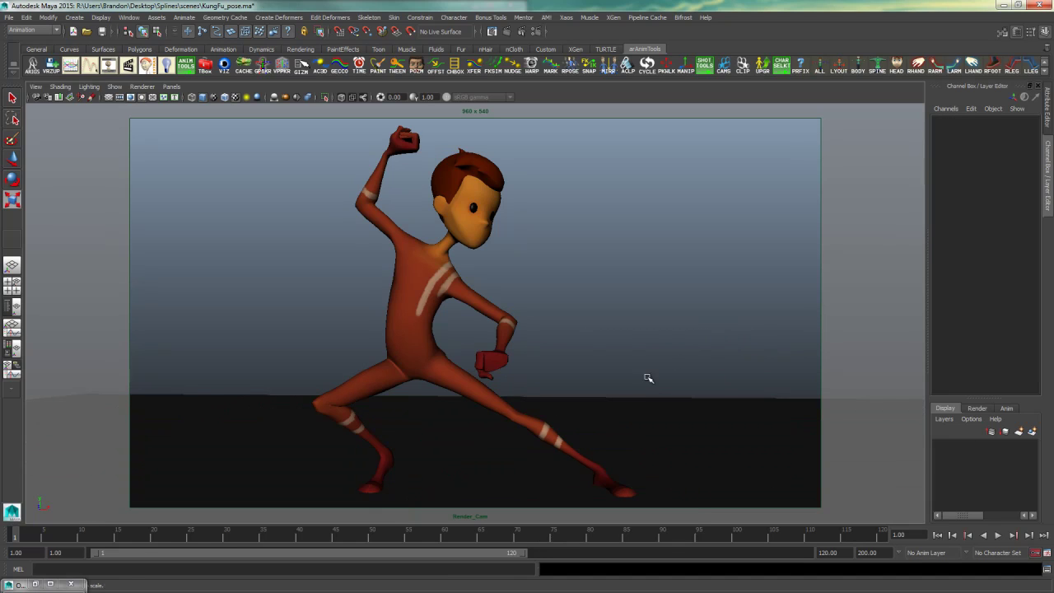
left_click_drag(675, 360, 597, 453)
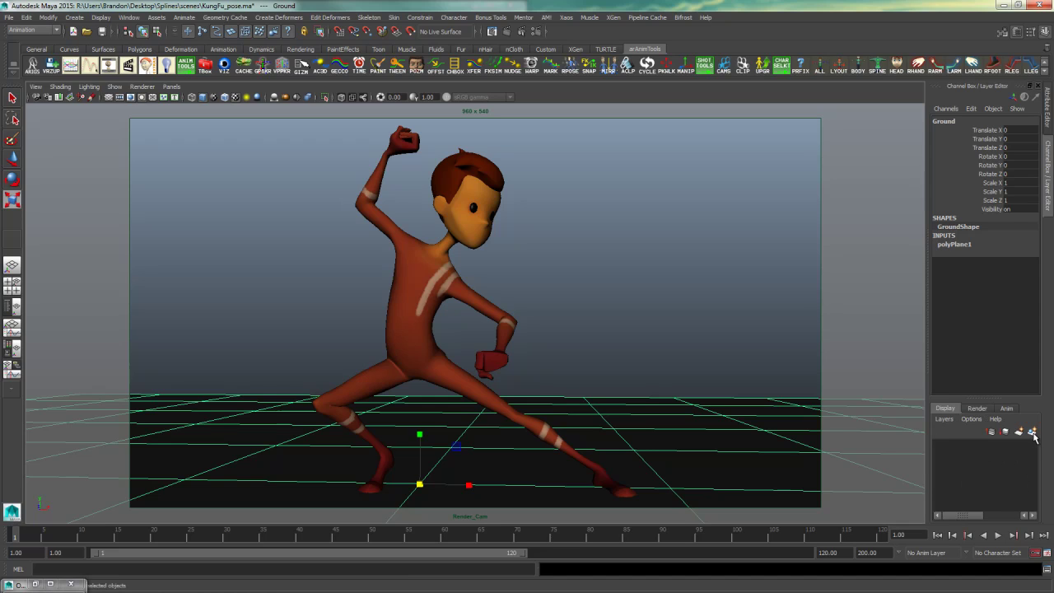
- Create a new display layer from the selected Ground plane
left_click(944, 419)
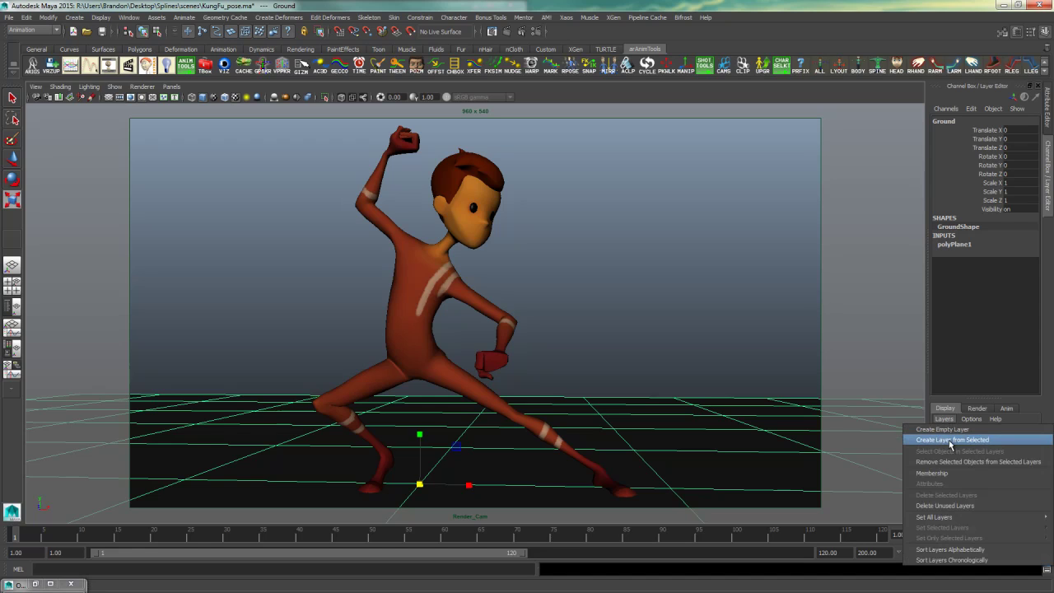
left_click(951, 440)
left_click_drag(731, 364, 677, 439)
left_click_drag(712, 372, 653, 468)
left_click(942, 447)
left_click(942, 447)
left_click(942, 446)
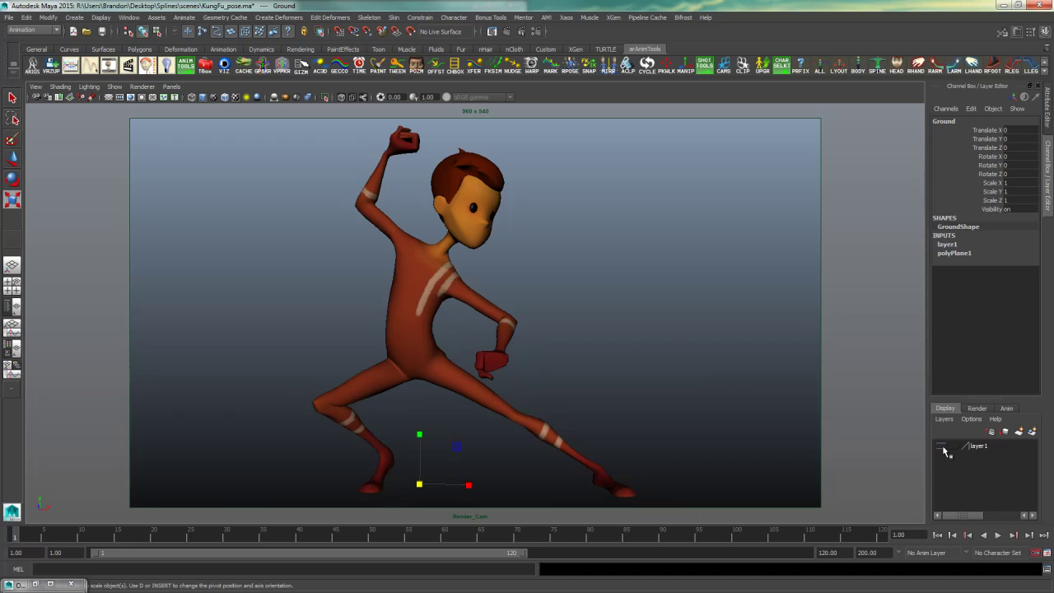
left_click(942, 447)
left_click(942, 447)
left_click(943, 447)
left_click(942, 447)
left_click(943, 447)
- Rename the layer Ground_Layer, set it to reference, and confirm the ground can't be selected
double_click(988, 445)
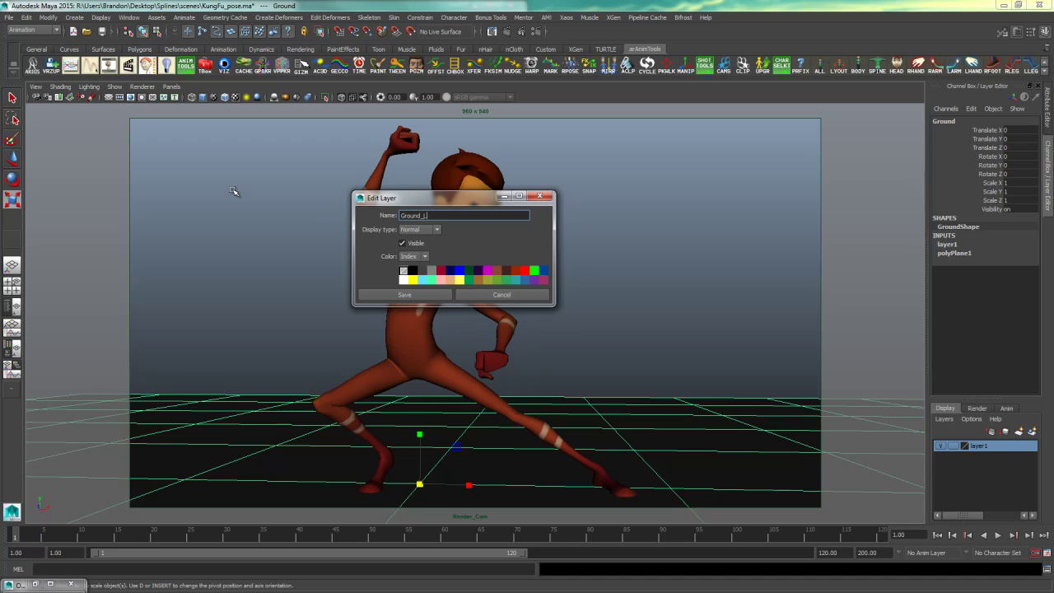
left_click(405, 295)
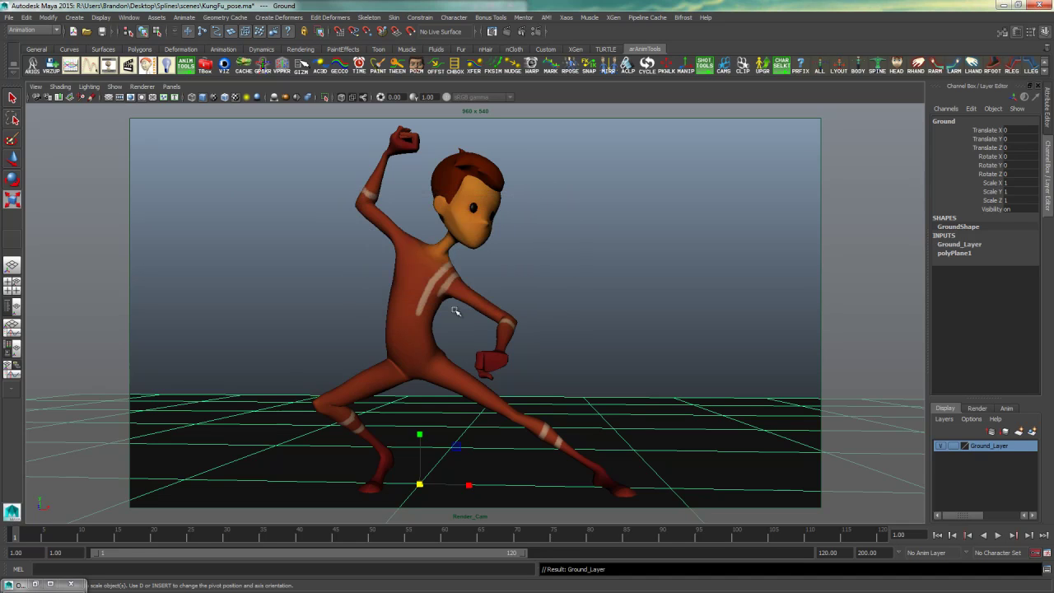
left_click(954, 446)
left_click(953, 446)
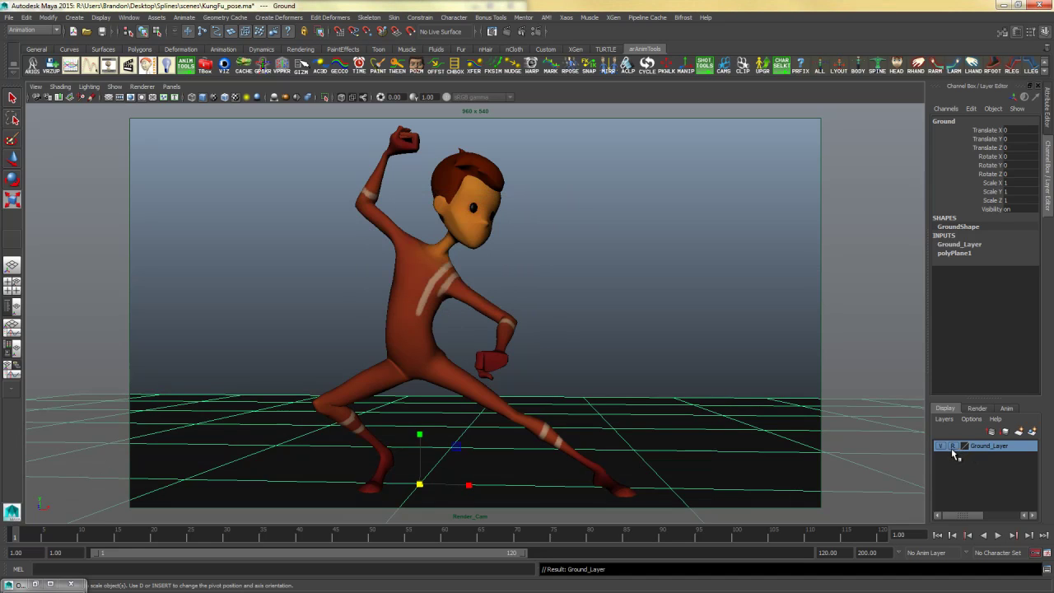
left_click_drag(776, 334, 513, 464)
left_click_drag(741, 344, 483, 500)
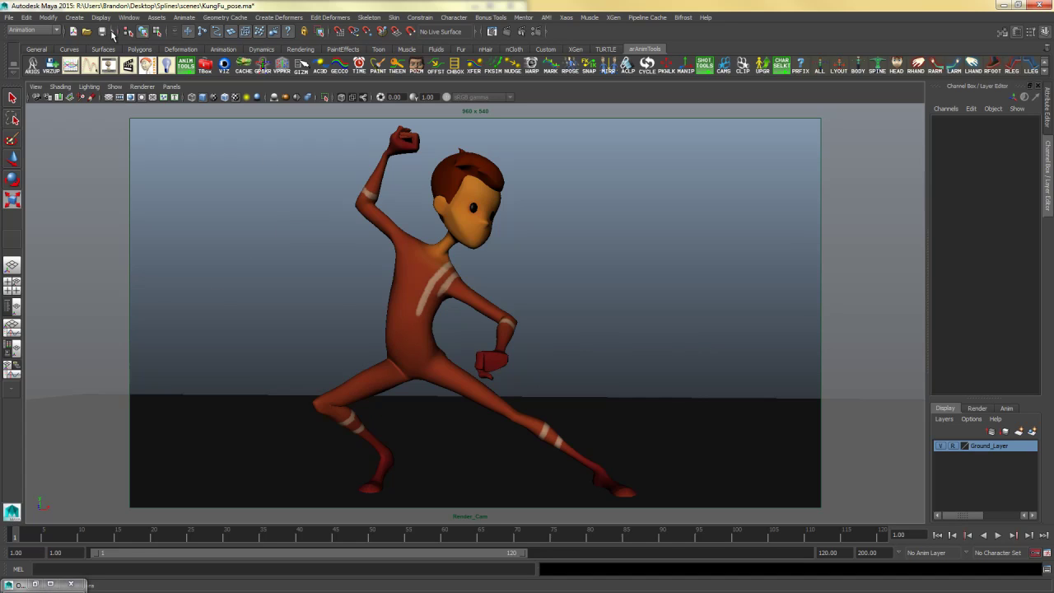
- Confirm the Ground plane can't be box-selected and switch to the Rendering shelf
left_click_drag(721, 372, 609, 484)
left_click_drag(744, 364, 696, 408)
left_click_drag(762, 362, 559, 496)
left_click(292, 48)
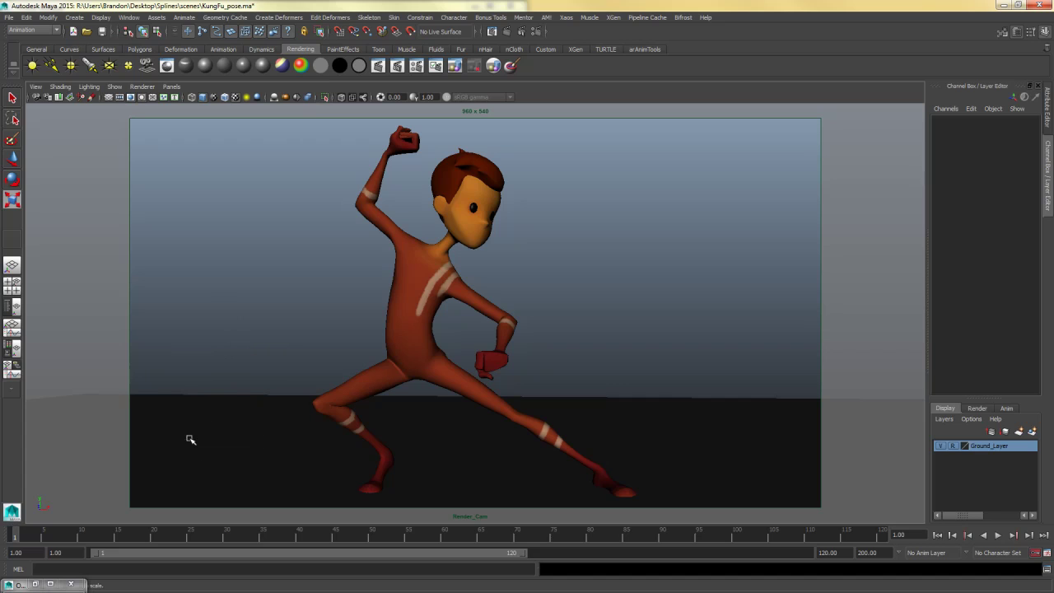
- Select Ground through the Outliner, with Ground_Layer's reference mode toggled off and back on
left_click(953, 445)
left_click(772, 430)
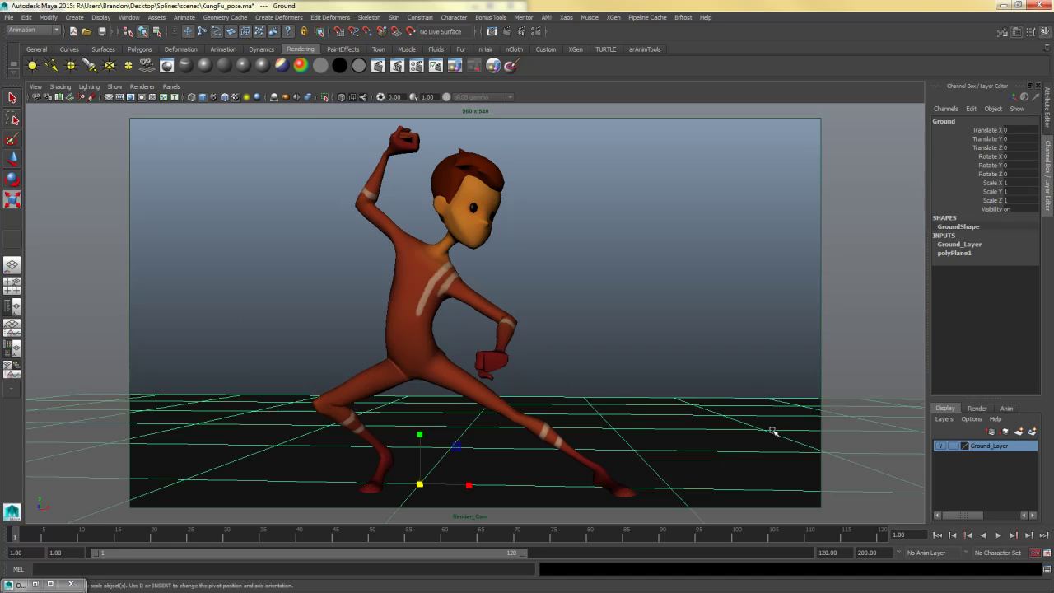
left_click(865, 391)
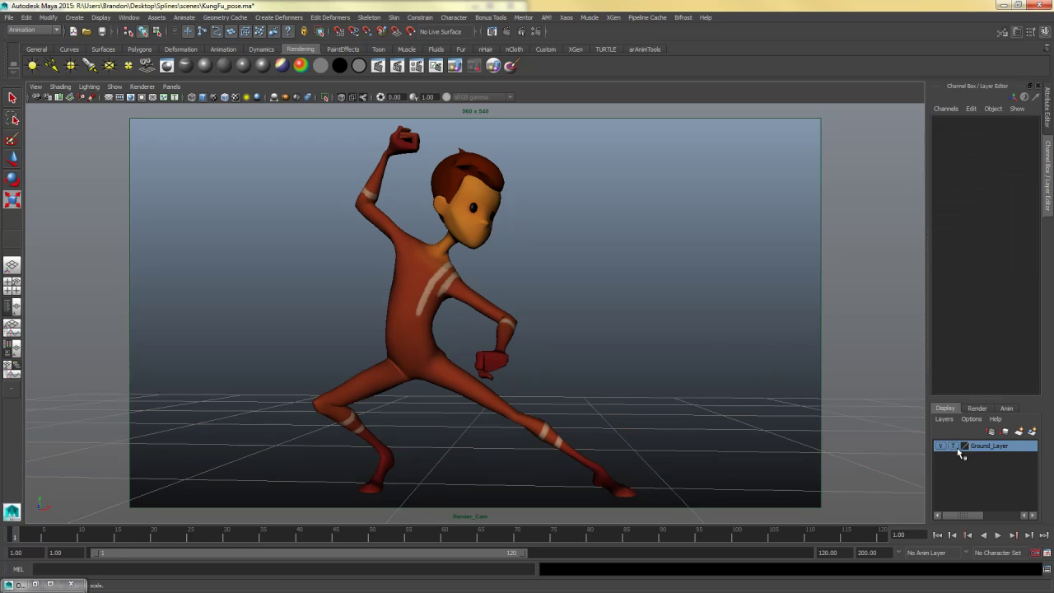
left_click(952, 445)
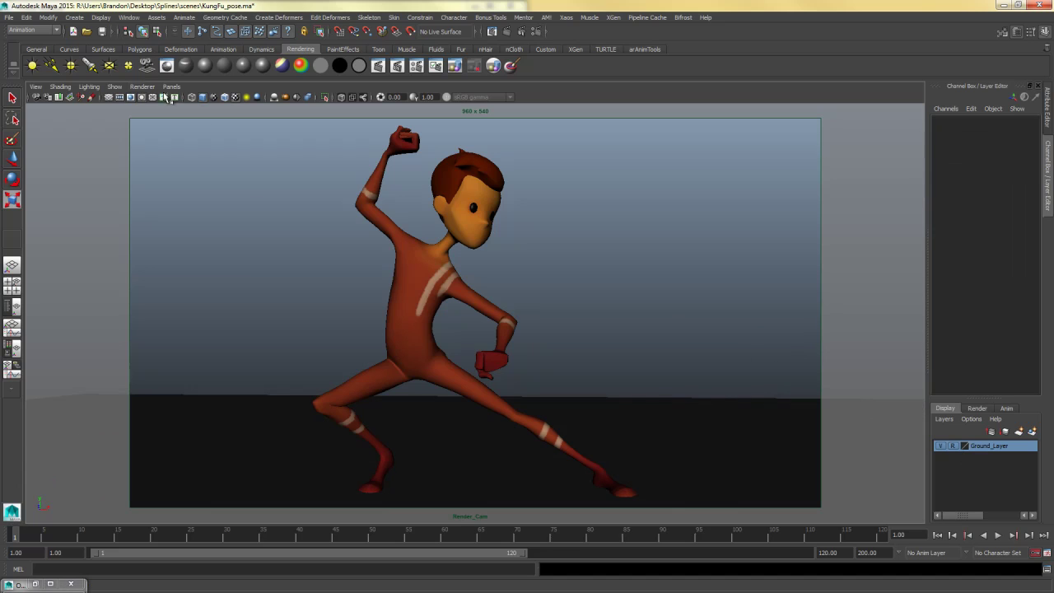
left_click(129, 17)
left_click(140, 97)
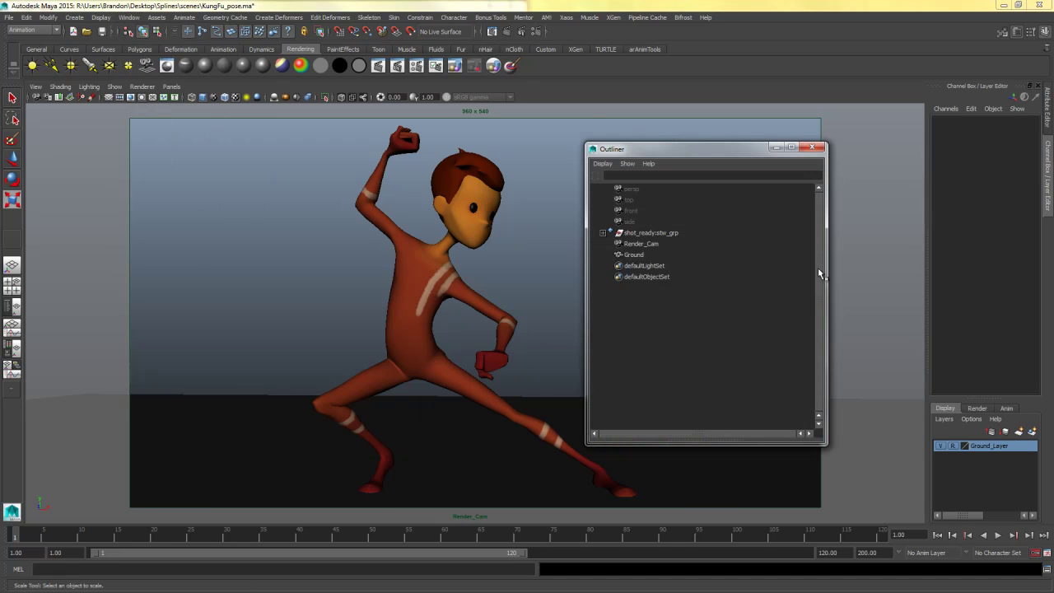
left_click(638, 255)
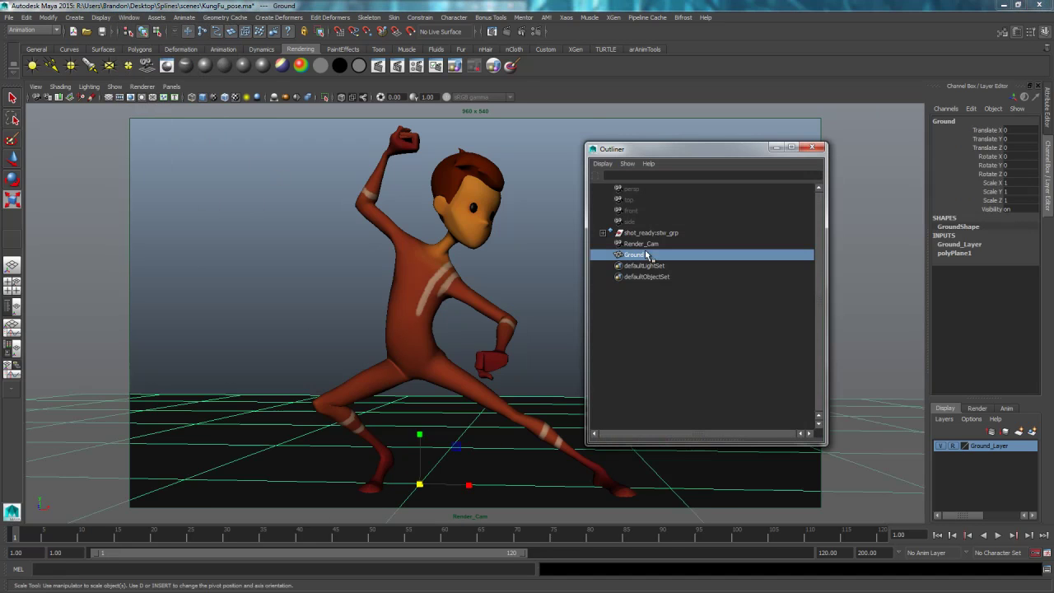
left_click(776, 147)
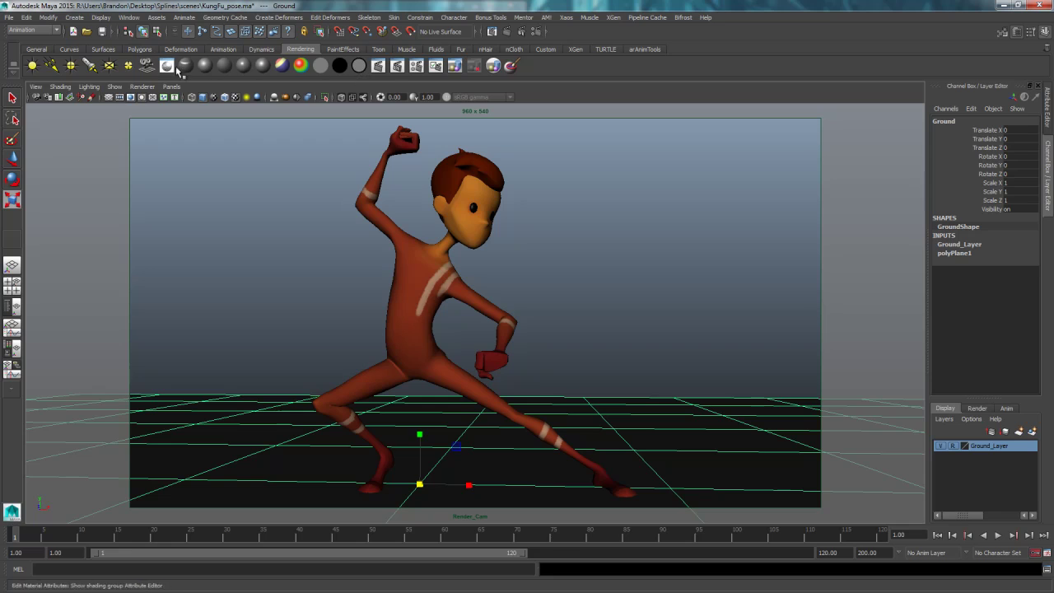
- Open Hypershade, enlarge it, and turn off Ground_Layer's reference mode
left_click(128, 17)
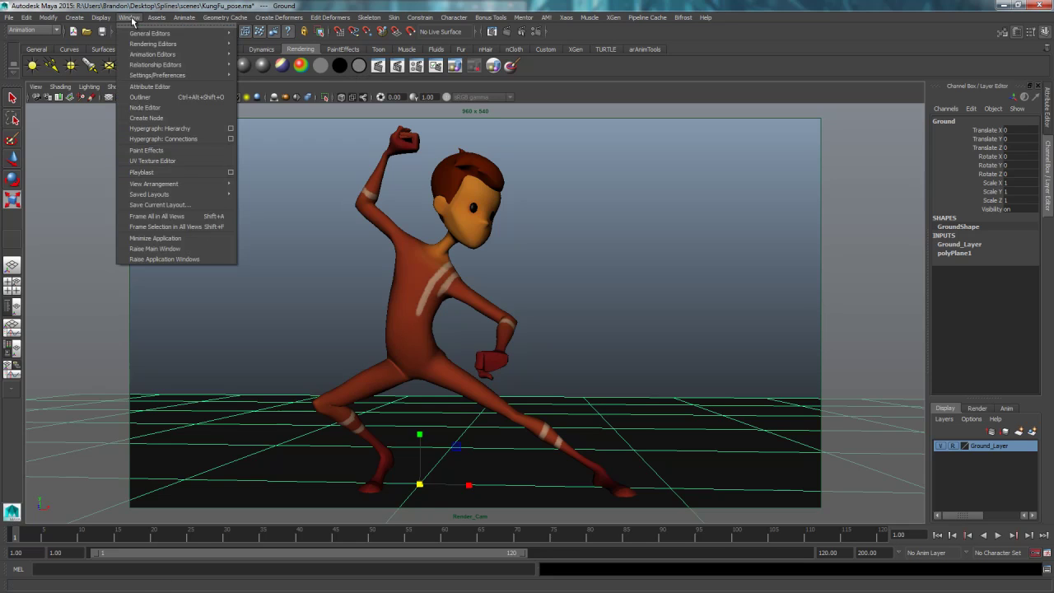
mouse_move(142, 46)
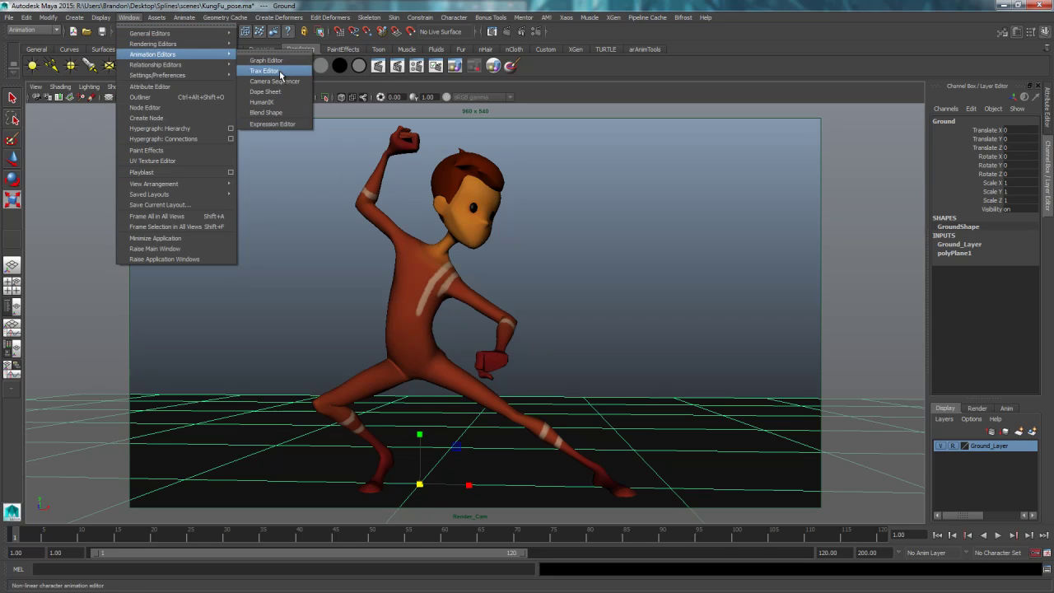
left_click(274, 72)
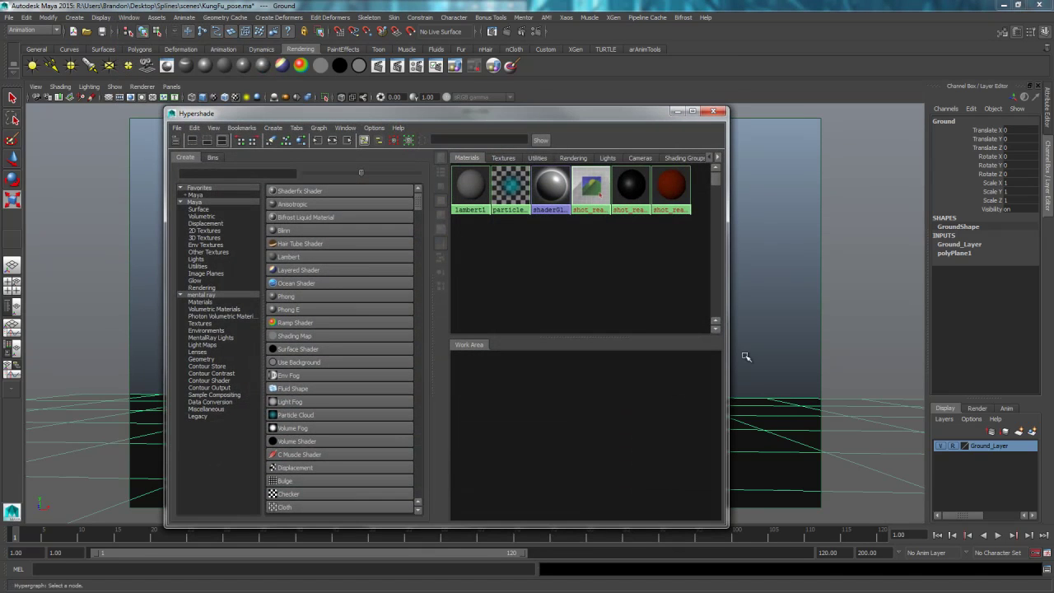
left_click_drag(577, 114, 0, 99)
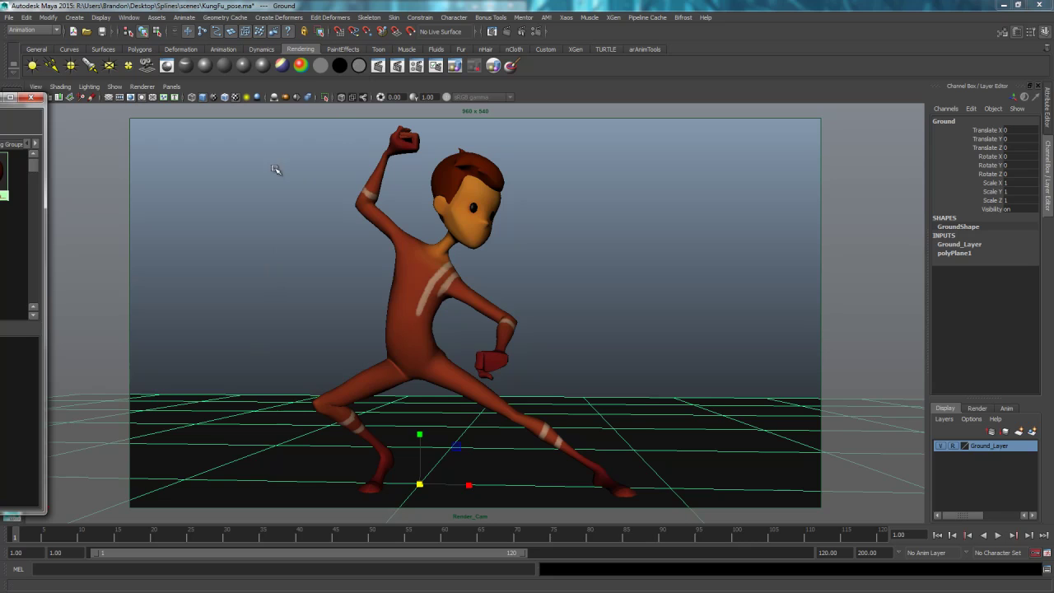
left_click_drag(17, 97, 563, 54)
left_click(788, 239)
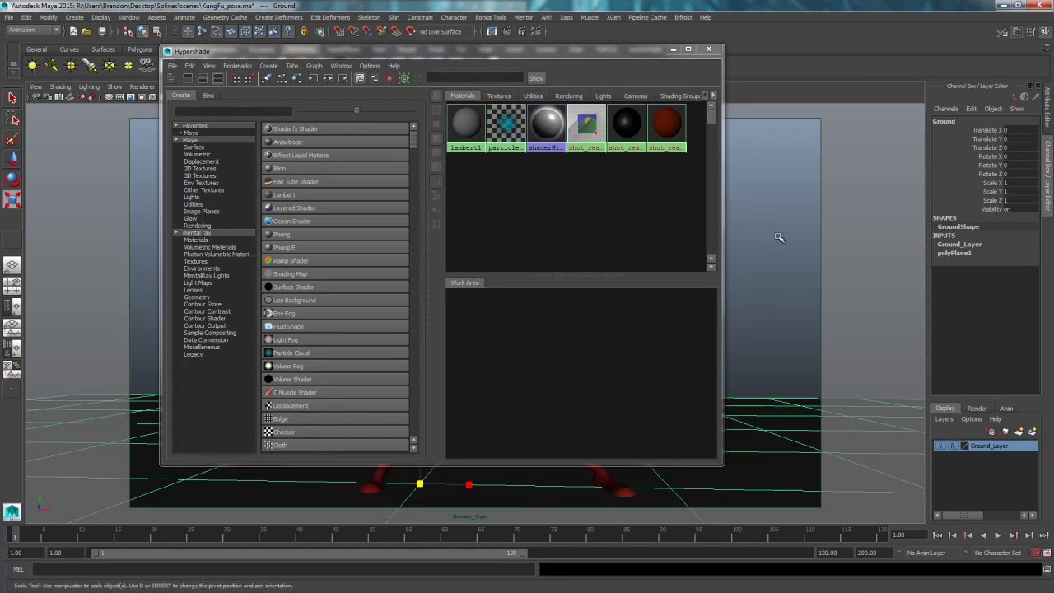
left_click(955, 446)
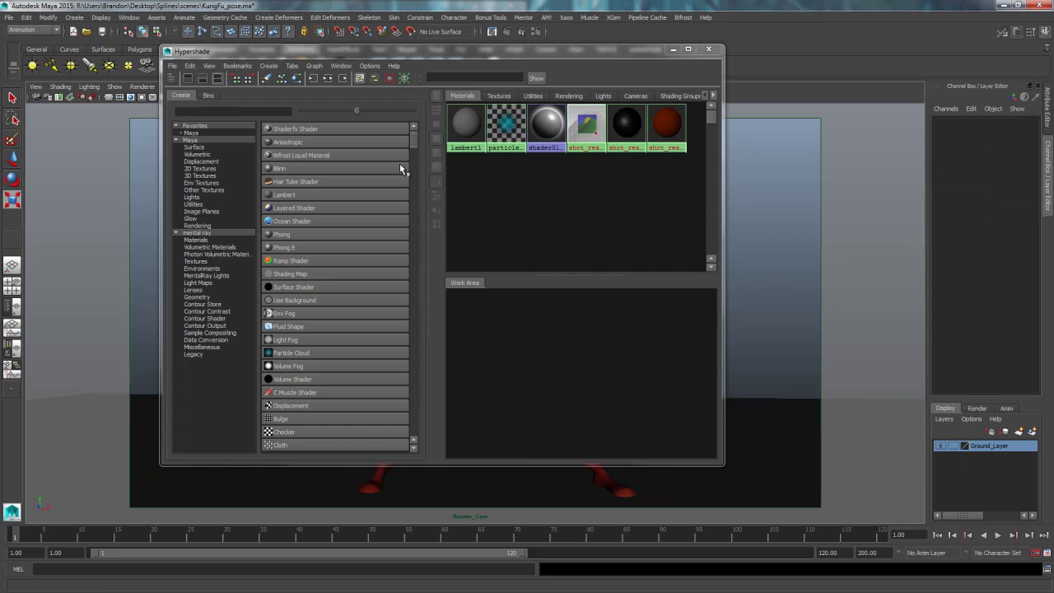
left_click_drag(411, 51, 428, 0)
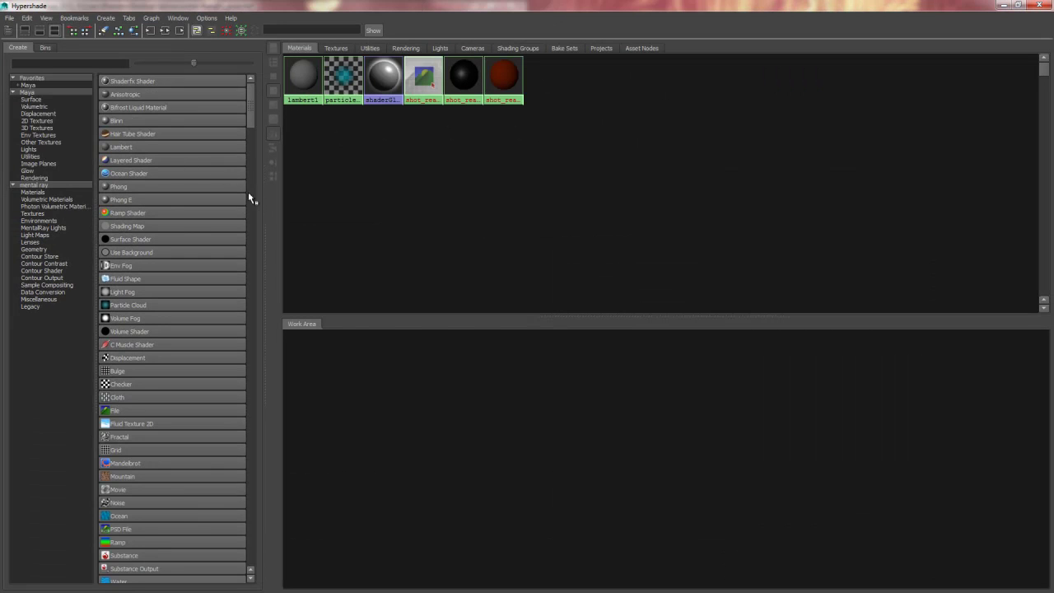
left_click_drag(251, 90, 264, 54)
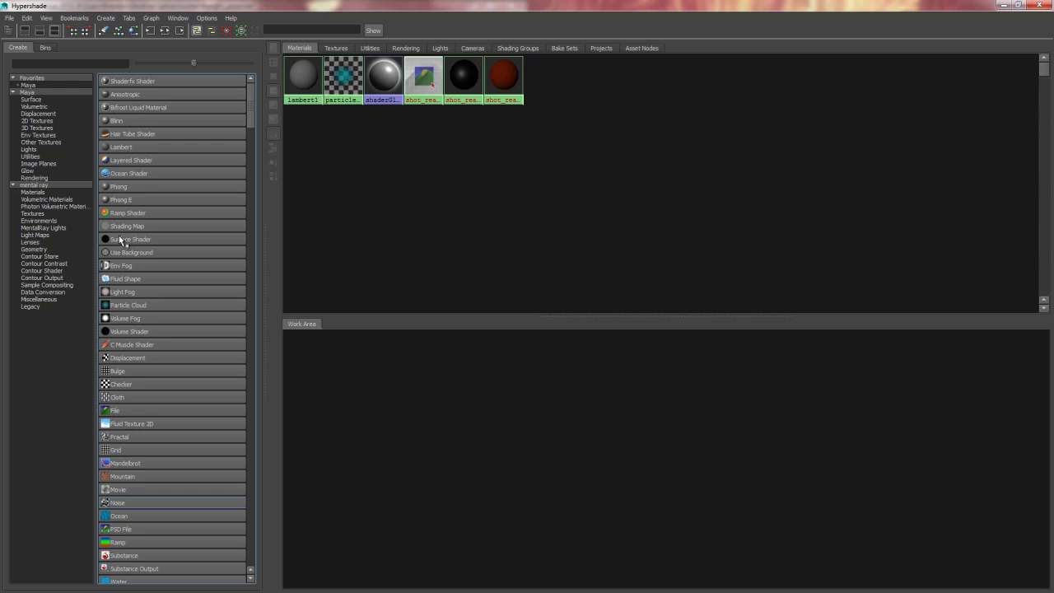
- Create a useBackground1 Use Background shader and assign it to the selected Ground plane
left_click(129, 253)
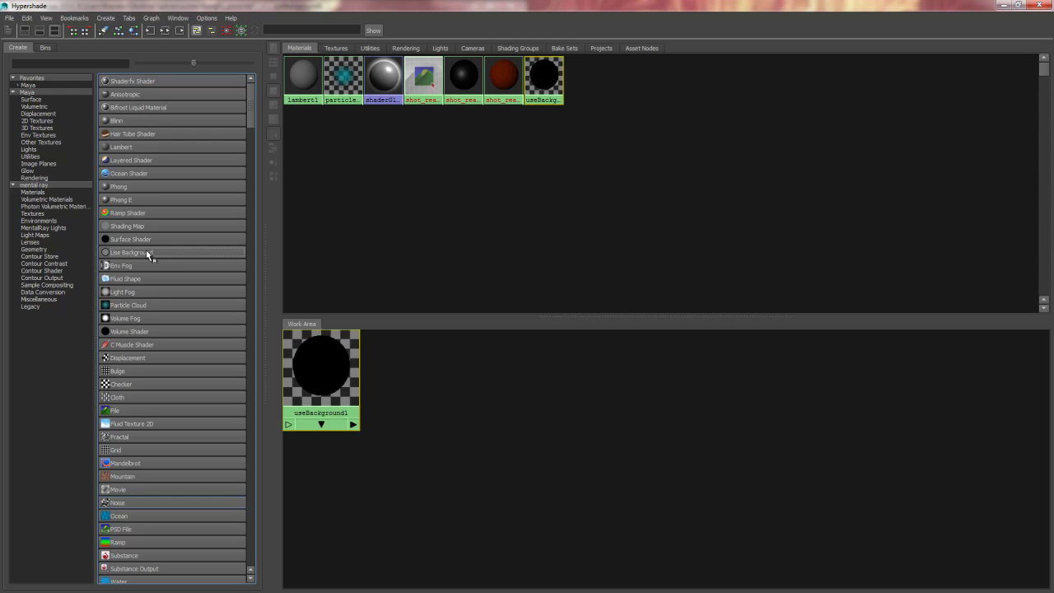
left_click_drag(558, 11, 699, 42)
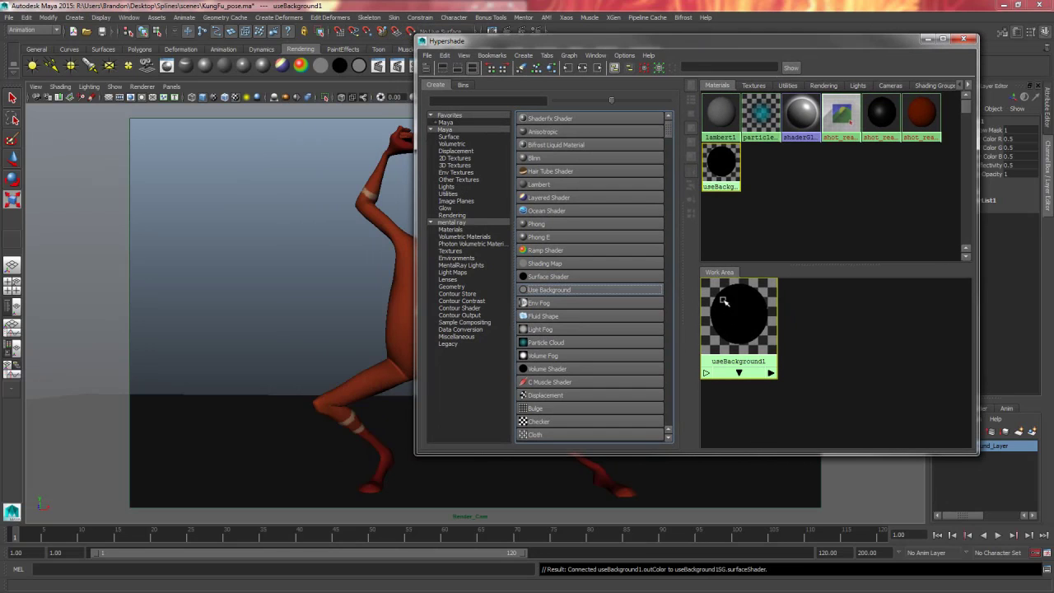
middle_click_drag(738, 319, 238, 431)
key("ctrl+z")
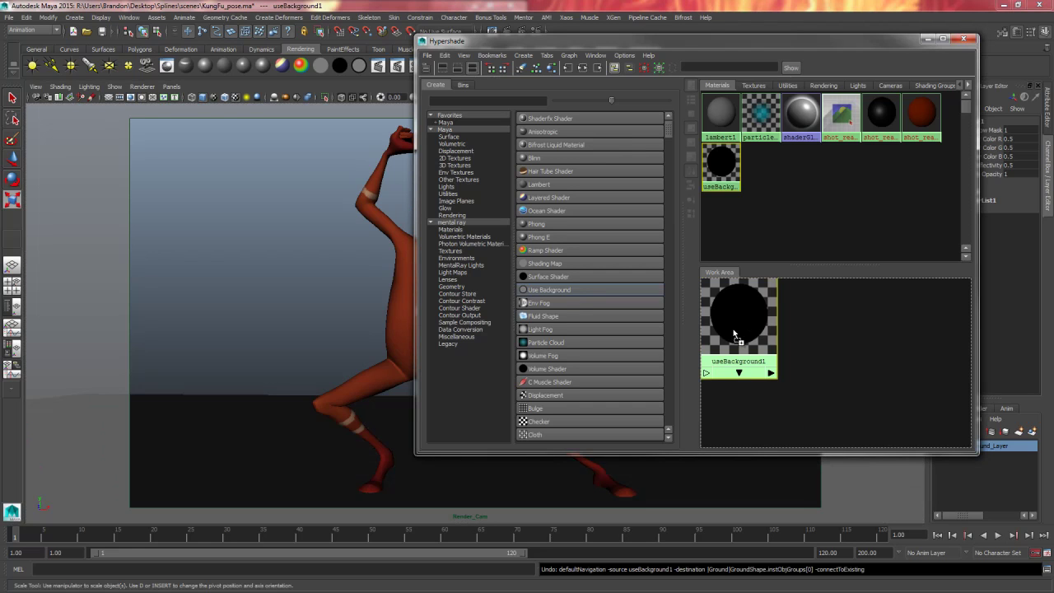
middle_click_drag(744, 339, 221, 437)
key("ctrl+z")
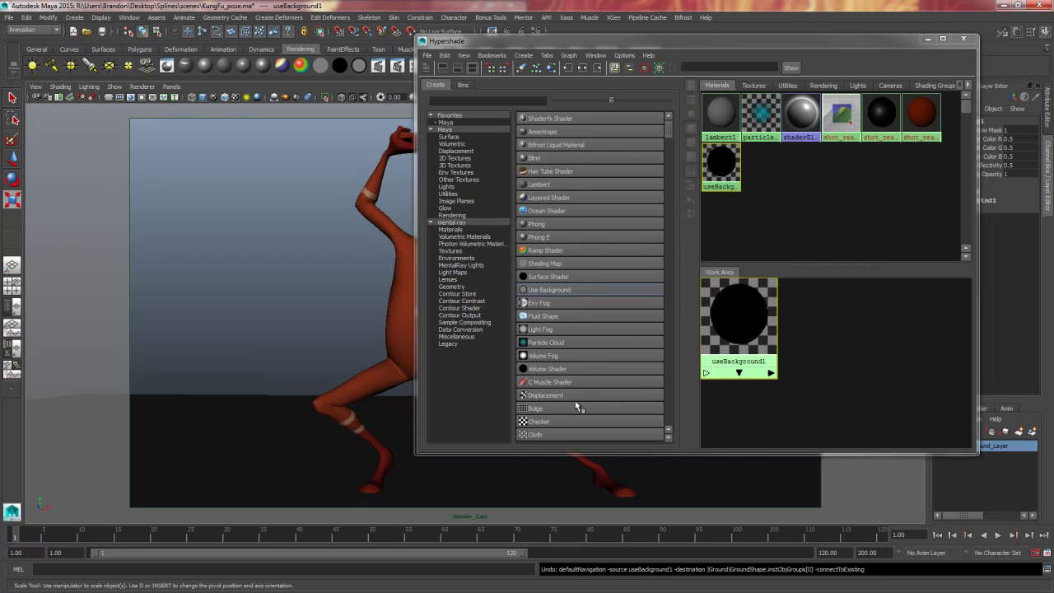
left_click(202, 434)
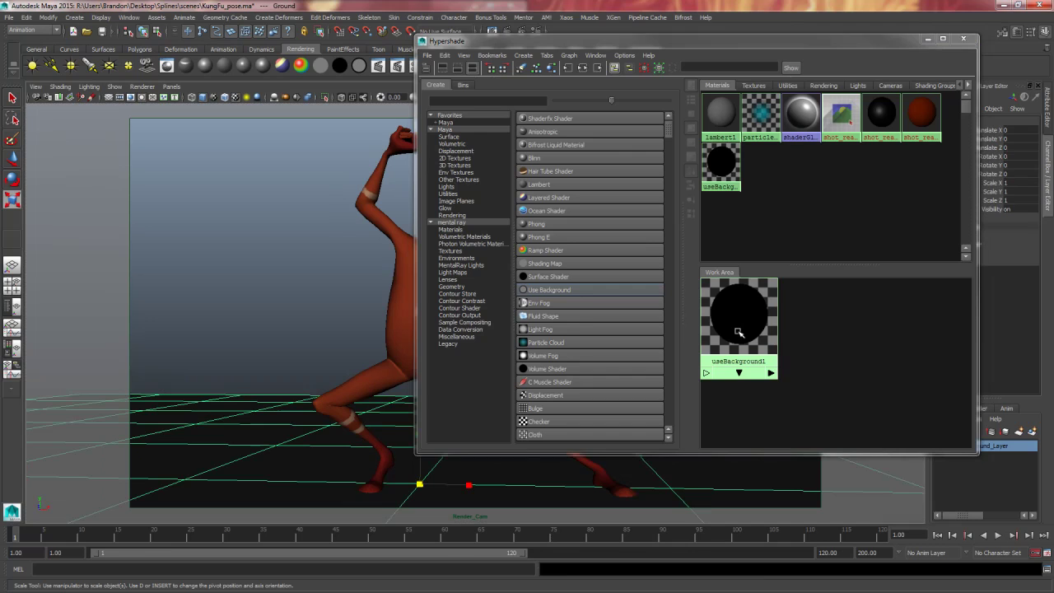
right_click_drag(739, 332, 739, 302)
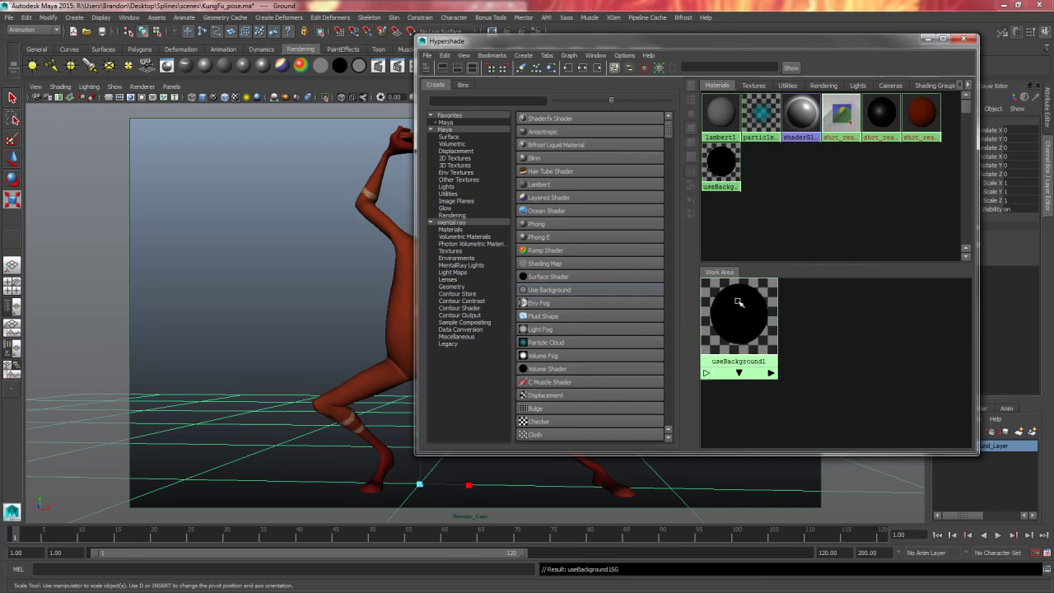
left_click_drag(886, 45, 0, 43)
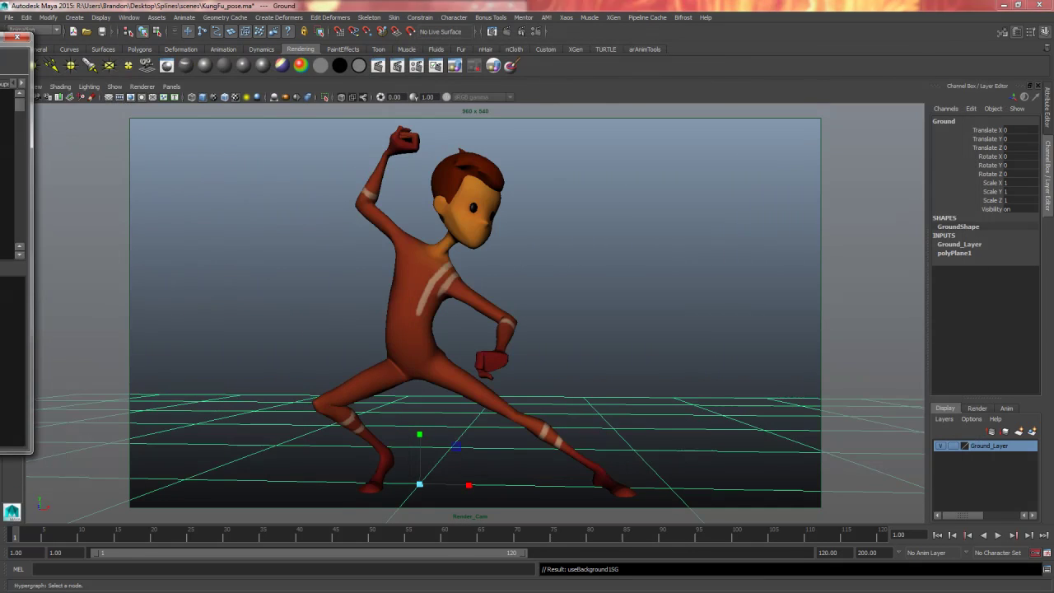
- Switch to the Scale tool, select and deselect Ground, and recentre the Hypershade window
left_click(696, 329)
key("r")
left_click_drag(741, 308, 667, 431)
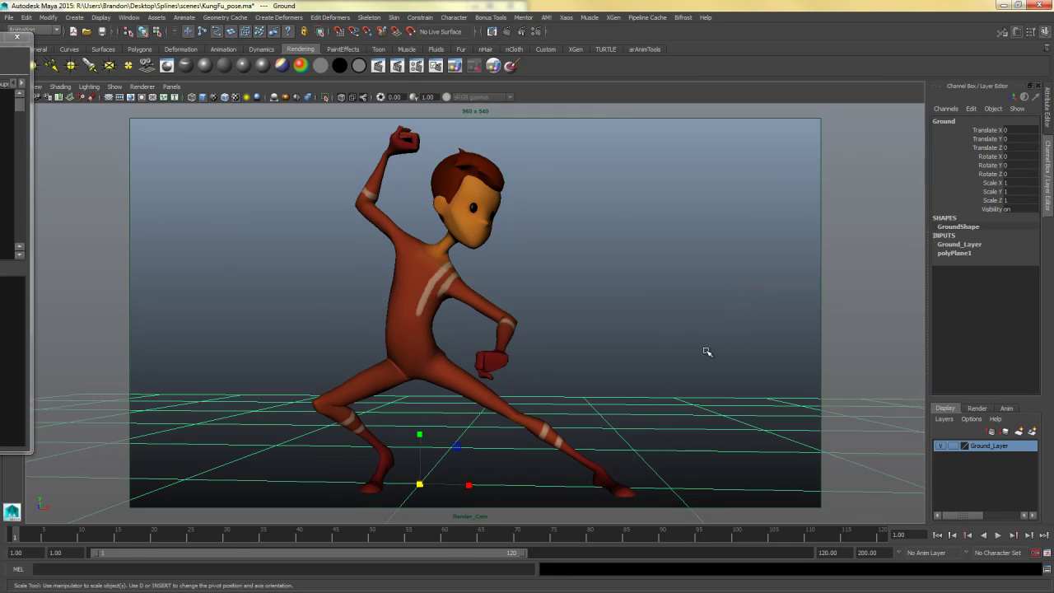
left_click(726, 377)
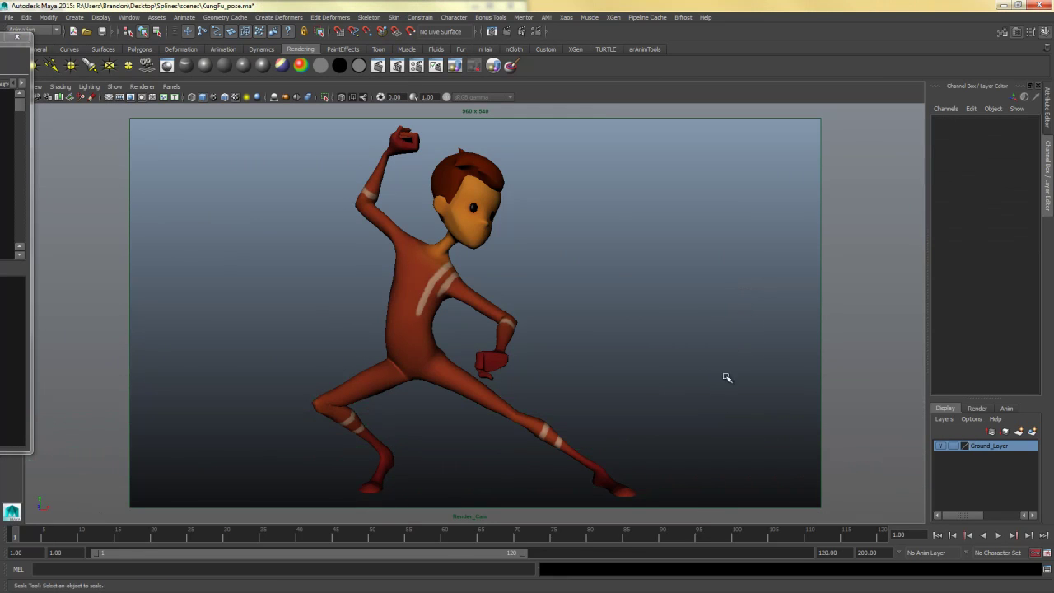
left_click(711, 428)
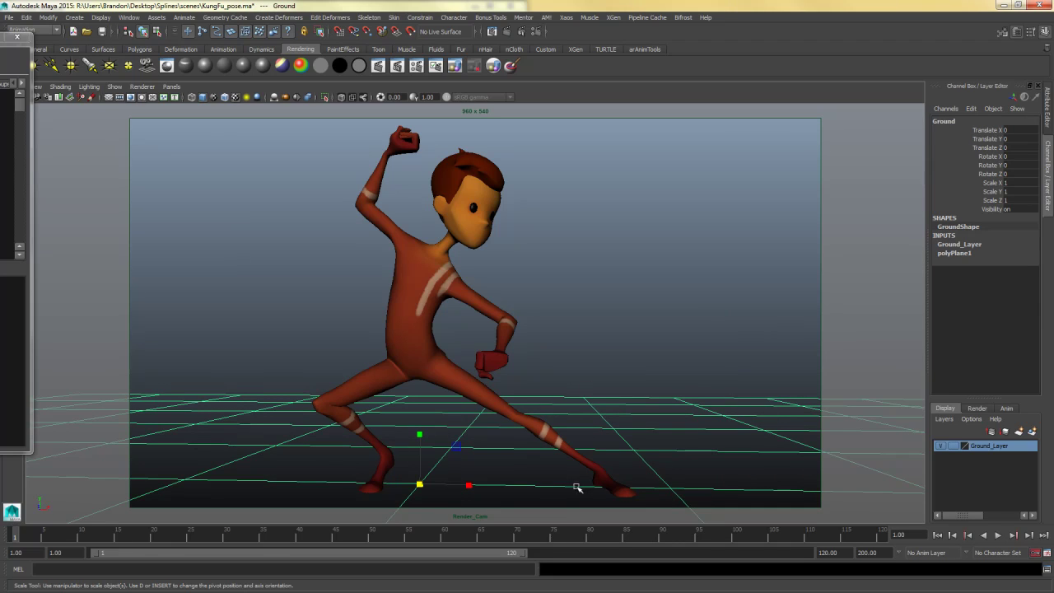
left_click_drag(644, 201, 730, 224)
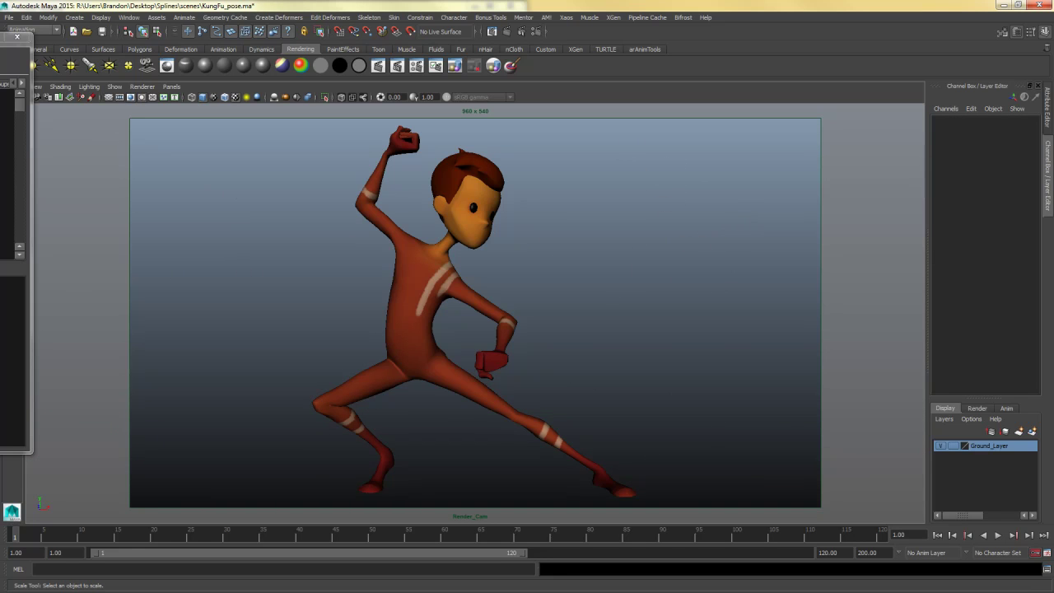
left_click_drag(7, 36, 703, 48)
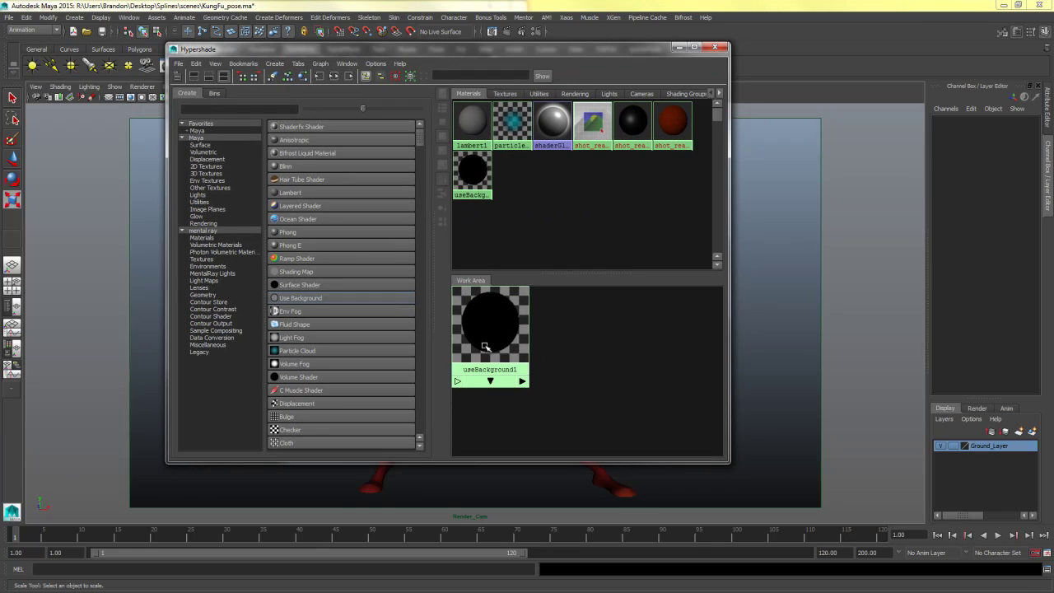
- Rename the useBackground1 shader to GroundM in the Attribute Editor
double_click(484, 345)
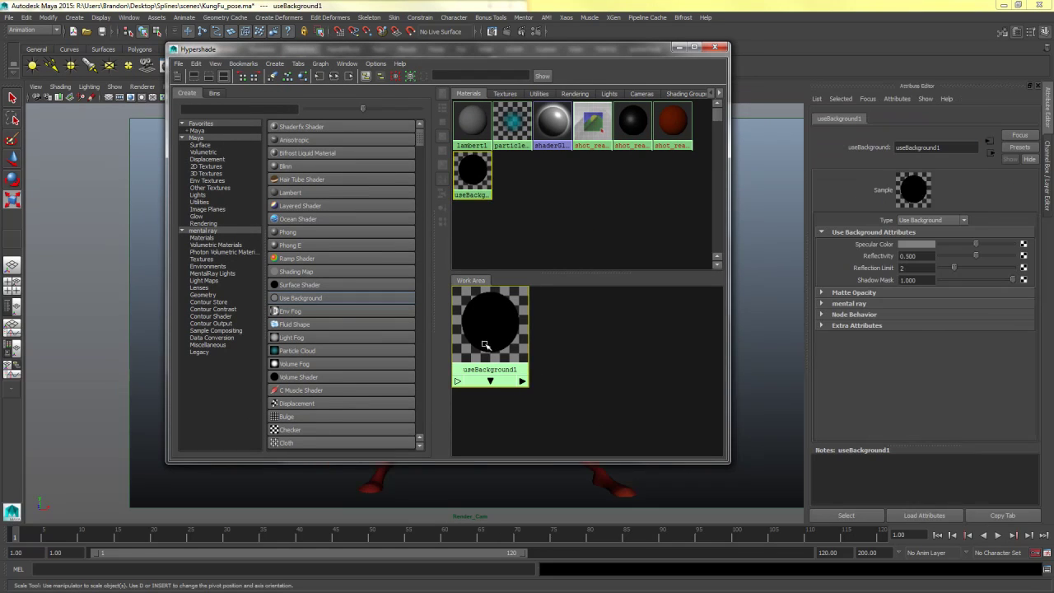
left_click(676, 49)
double_click(934, 148)
type("c")
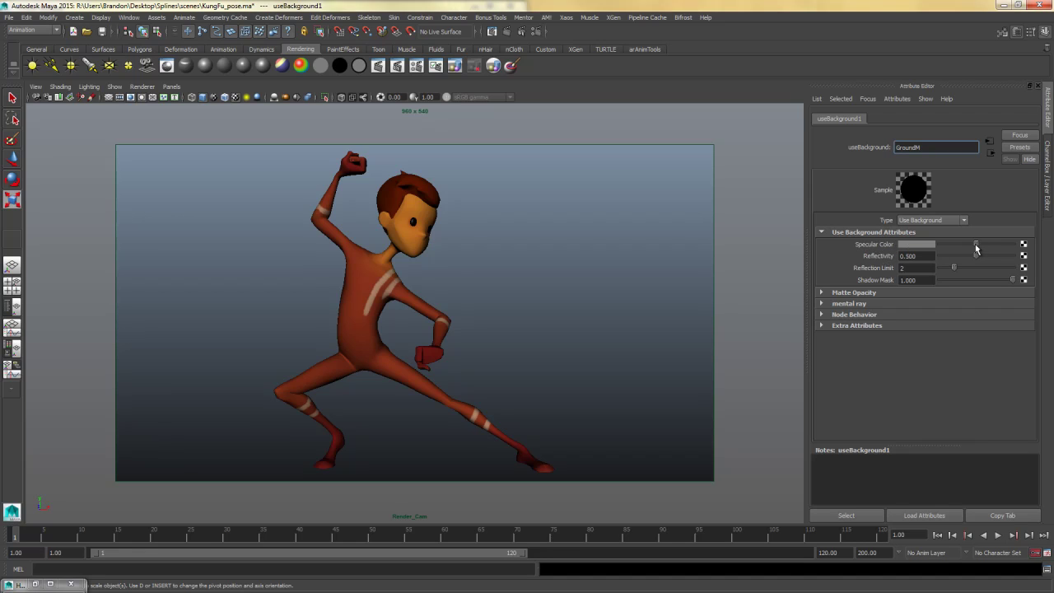
- Set GroundM's Specular Color to black and lower Reflectivity to about 0.015
left_click_drag(958, 245, 932, 251)
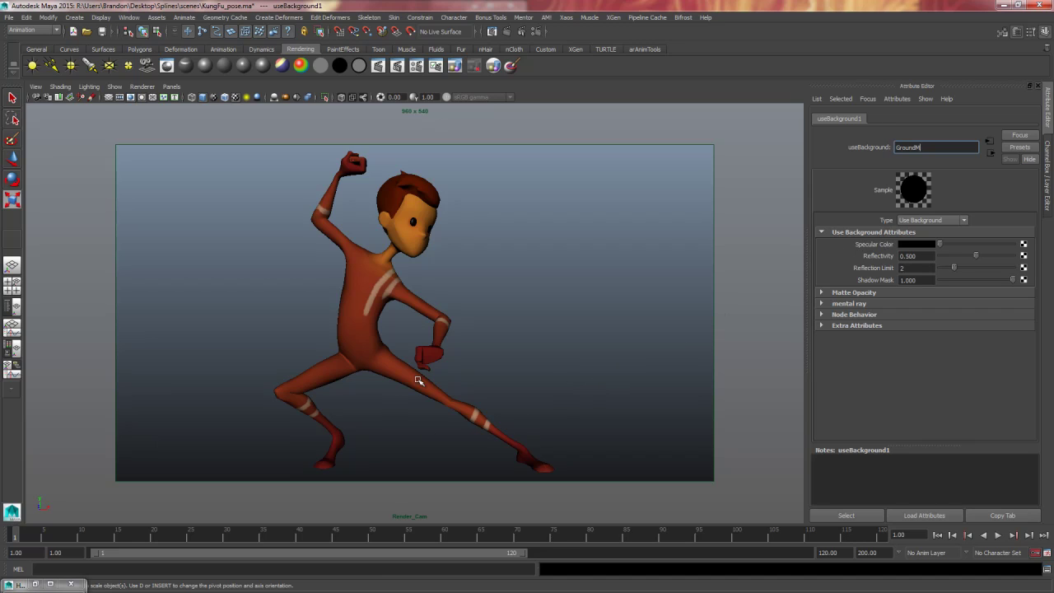
left_click_drag(939, 244, 1023, 246)
left_click_drag(1013, 245, 922, 254)
left_click_drag(976, 257, 933, 260)
left_click(568, 415)
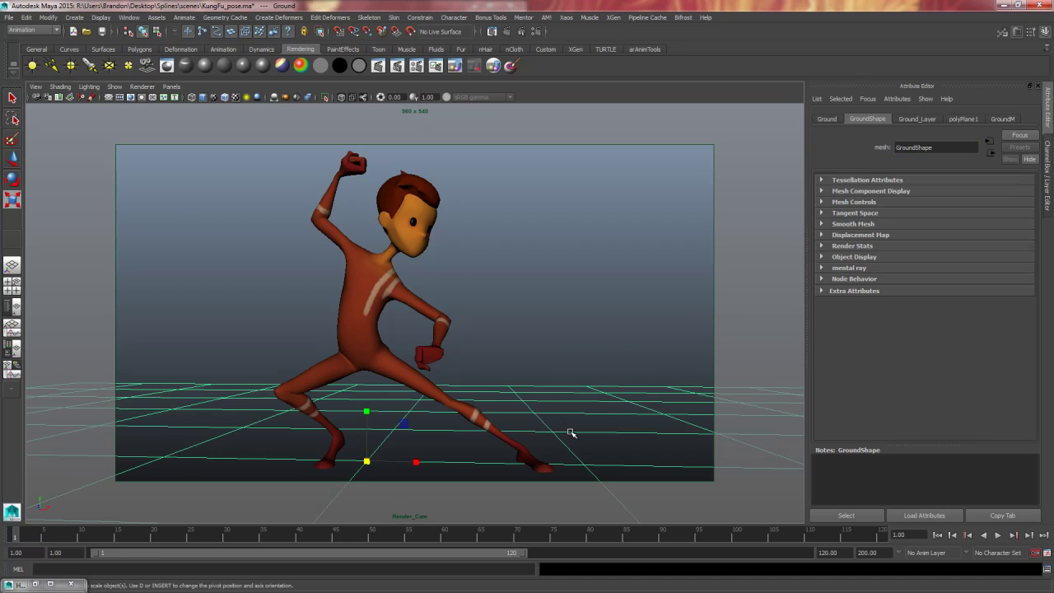
key("ctrl+z")
left_click(565, 344)
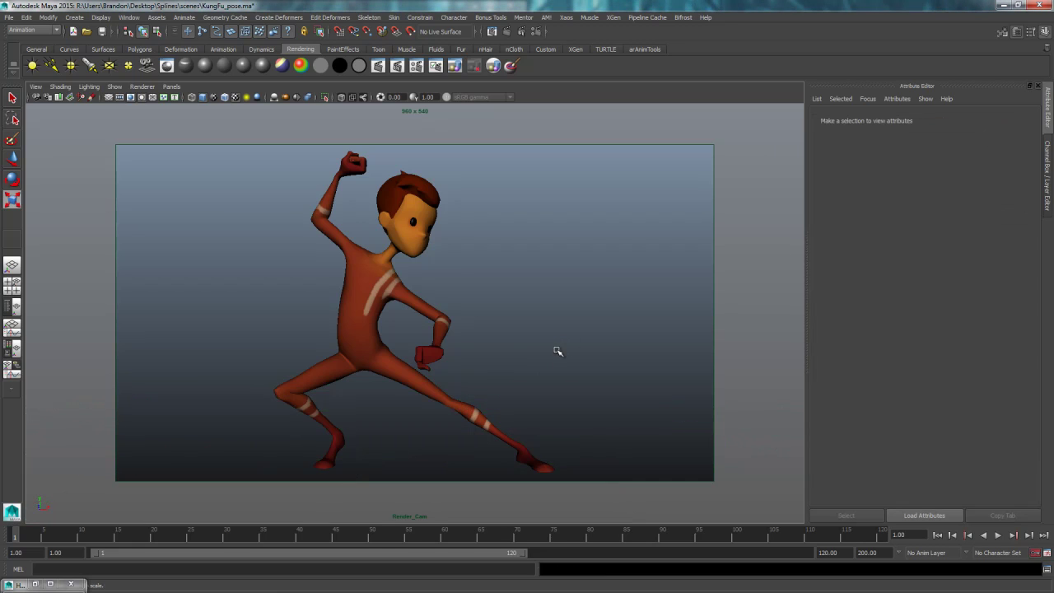
- Set Ground_Layer's display type to R (reference) so the ground plane is unselectable
key("ctrl+a")
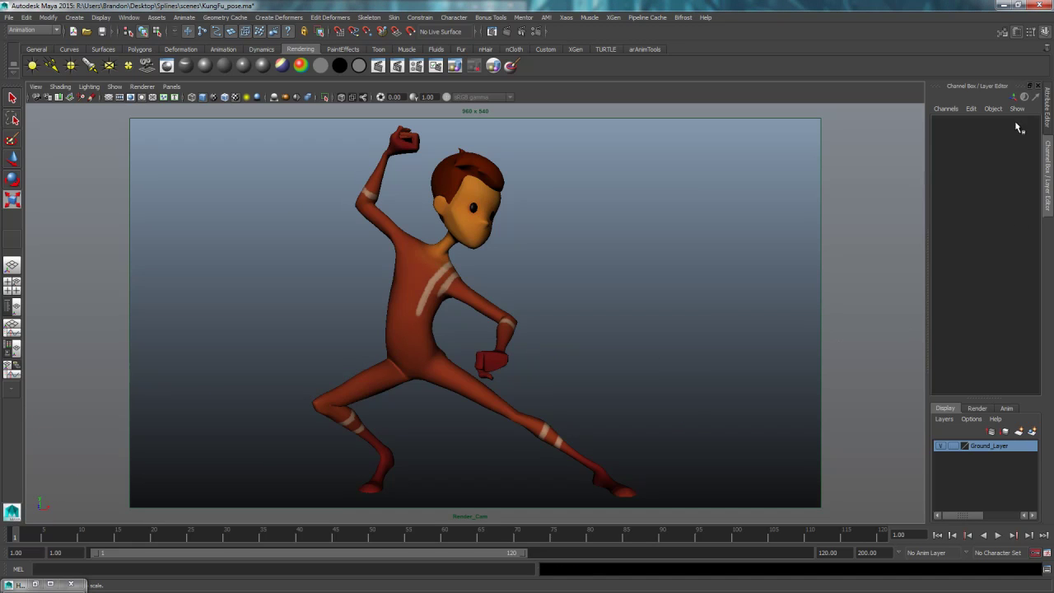
left_click(952, 445)
left_click(953, 446)
left_click_drag(764, 353, 674, 408)
- Open Render Settings and set Render Using to mental ray
left_click(129, 18)
mouse_move(149, 48)
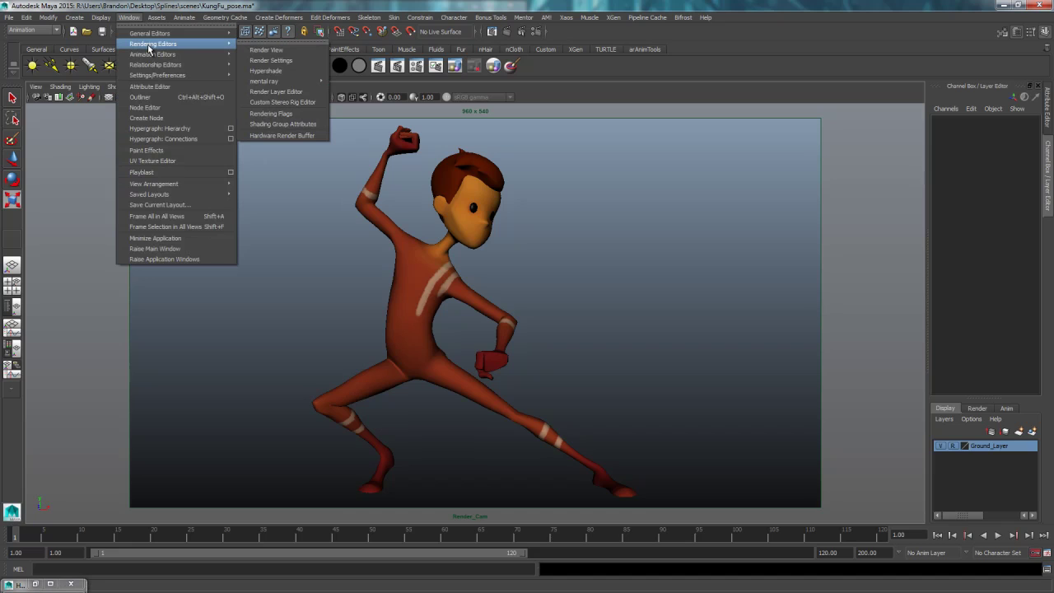
left_click(272, 60)
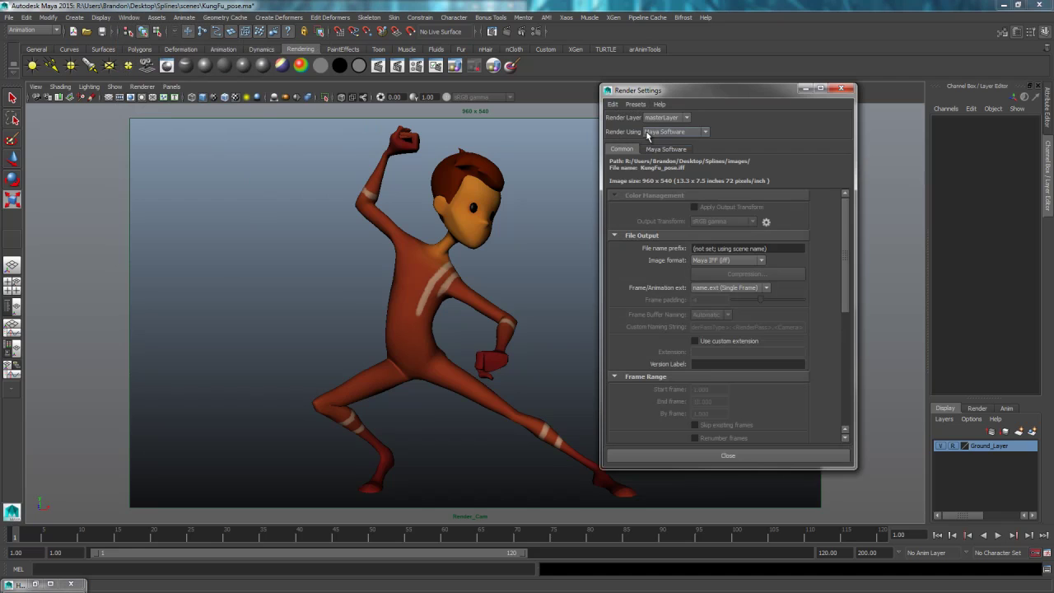
left_click(705, 132)
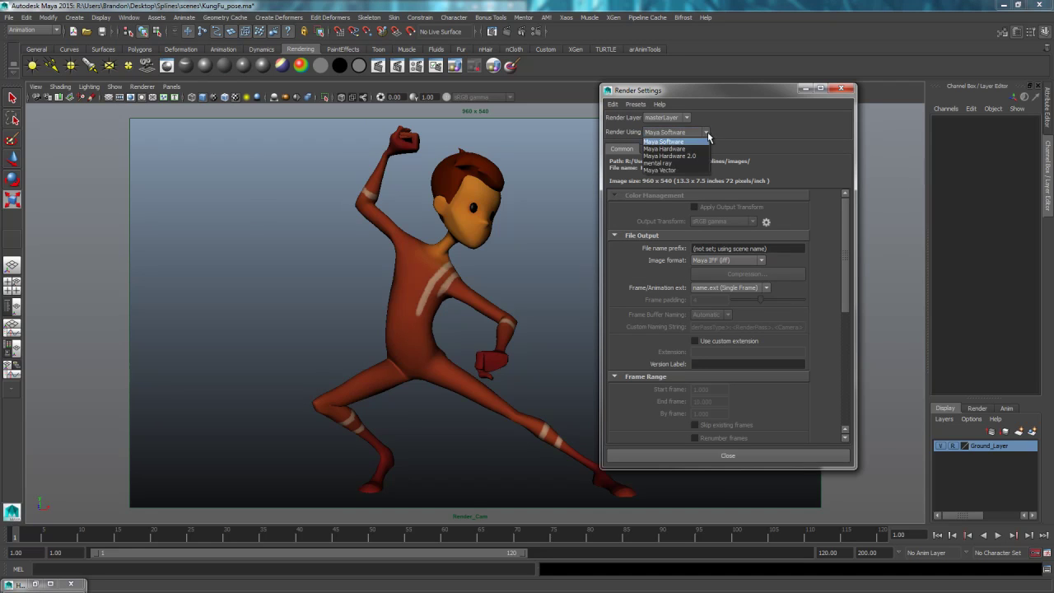
left_click(668, 165)
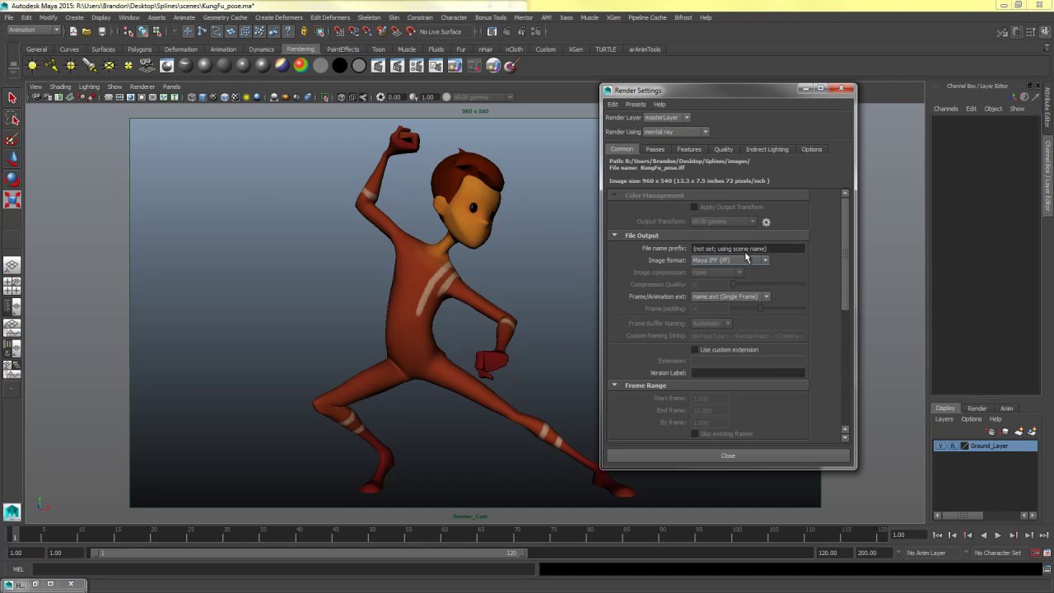
left_click_drag(770, 85, 856, 70)
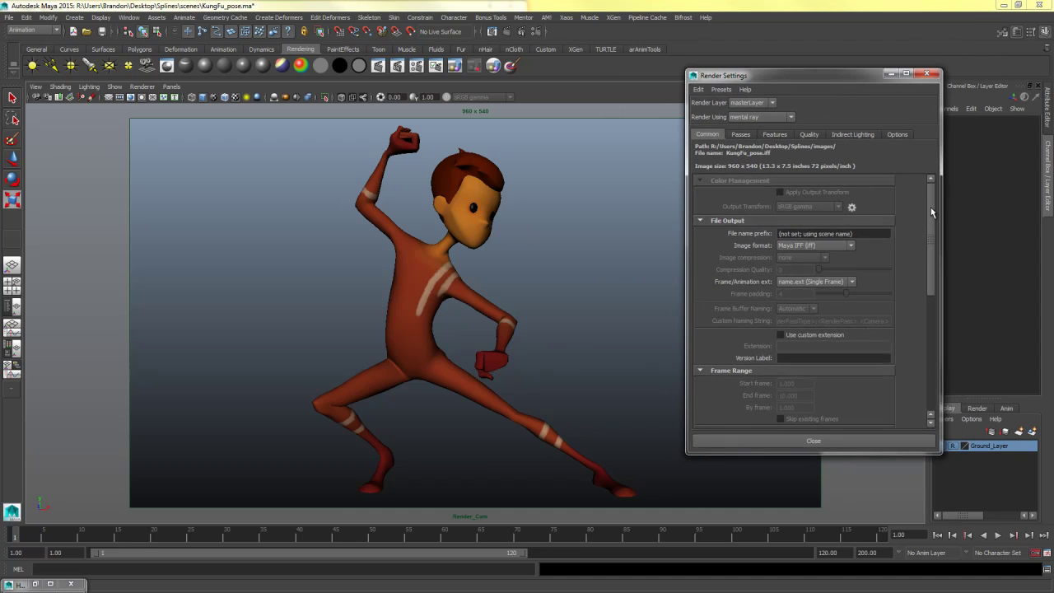
- Choose the HD 720 (1280 x 720) image size preset and move the window aside
scroll(931, 221, "down", 1)
left_click_drag(931, 215, 893, 298)
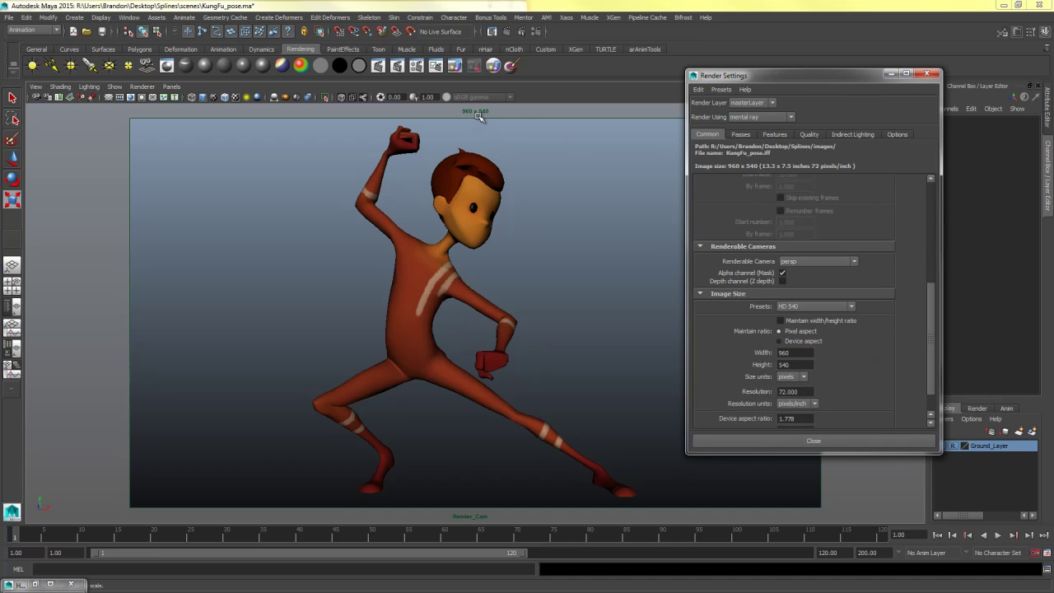
left_click(853, 307)
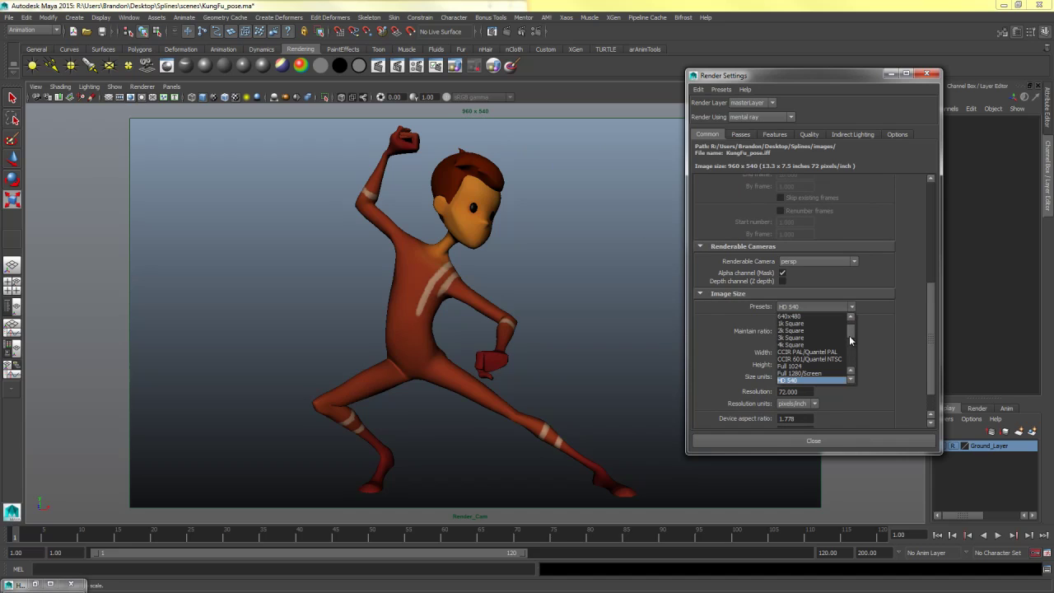
left_click(795, 373)
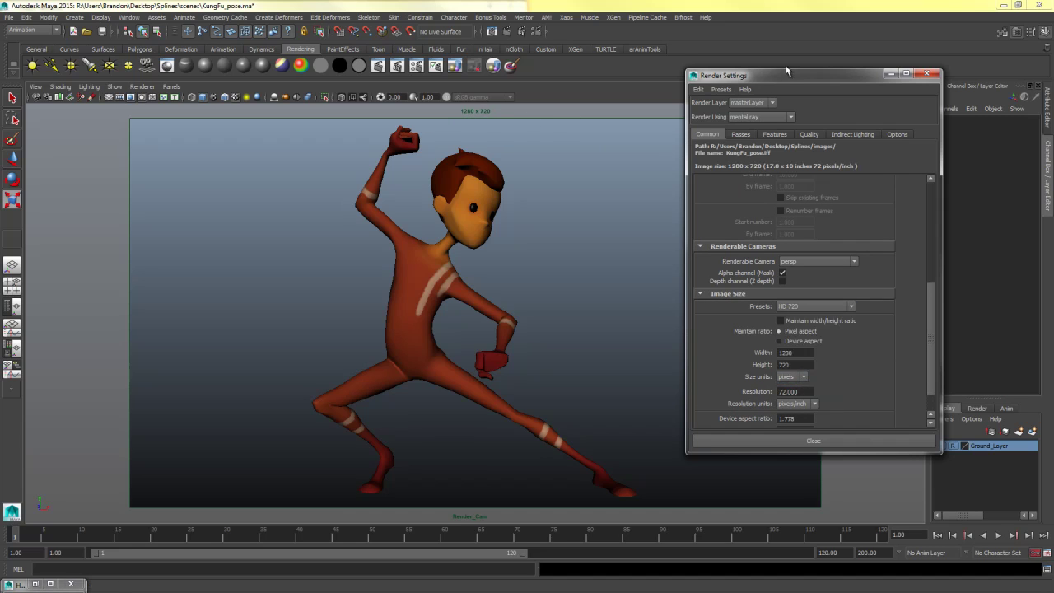
left_click_drag(784, 76, 772, 141)
left_click_drag(200, 173, 0, 144)
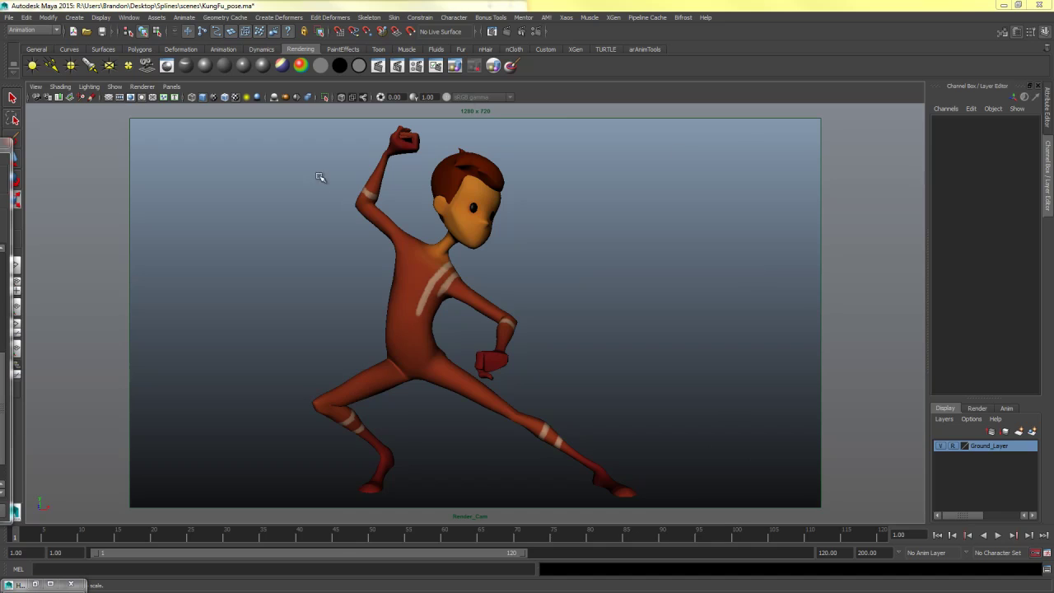
left_click(253, 126)
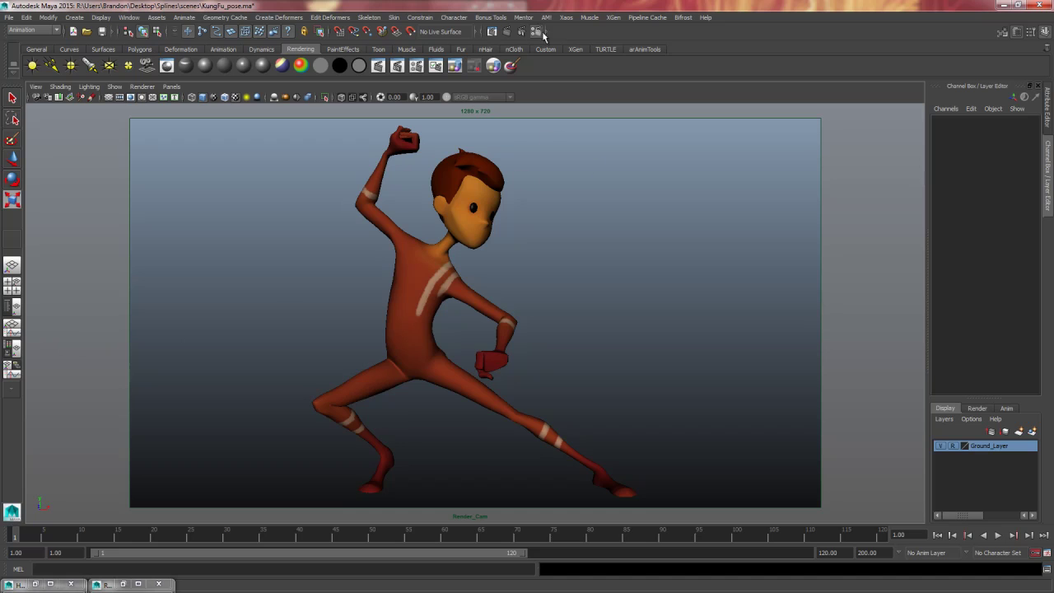
- Change the render Width from 1280 to 960 for 960 x 720, then close Render Settings
left_click_drag(498, 114, 800, 73)
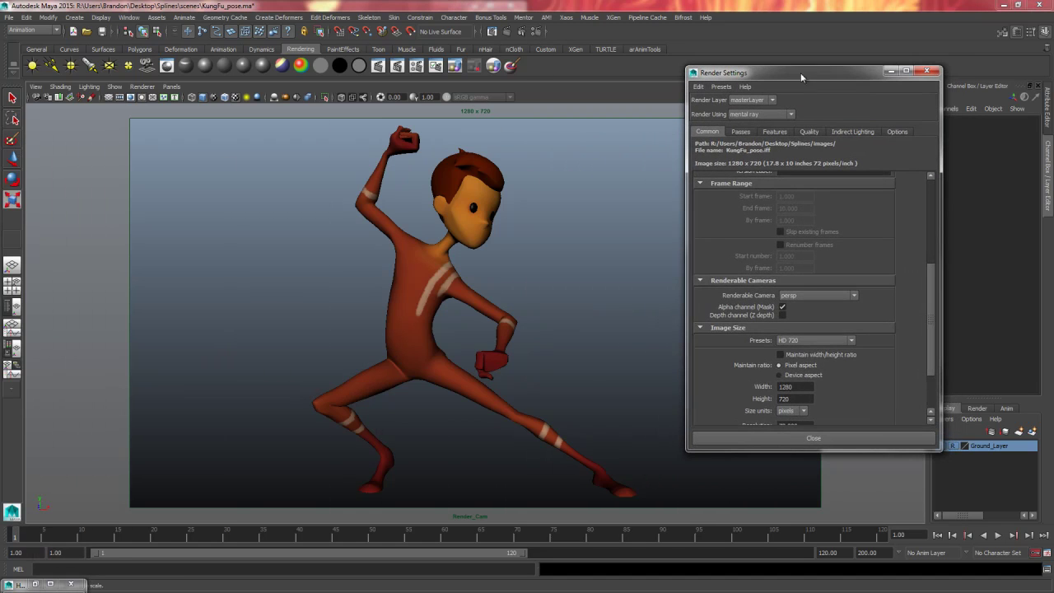
left_click_drag(801, 387, 778, 388)
key("Return")
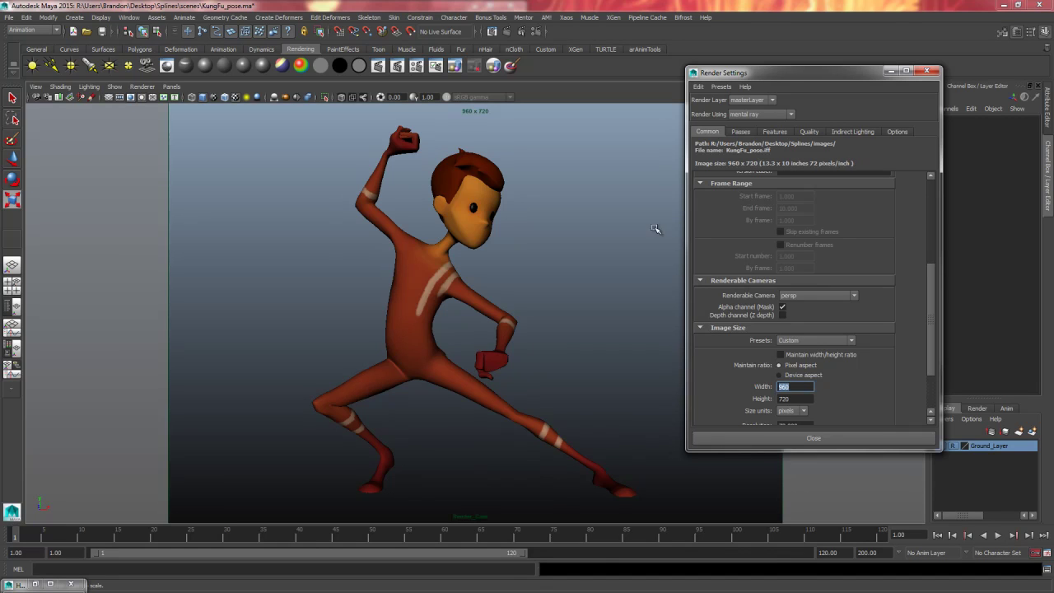
left_click_drag(842, 72, 224, 81)
left_click(309, 80)
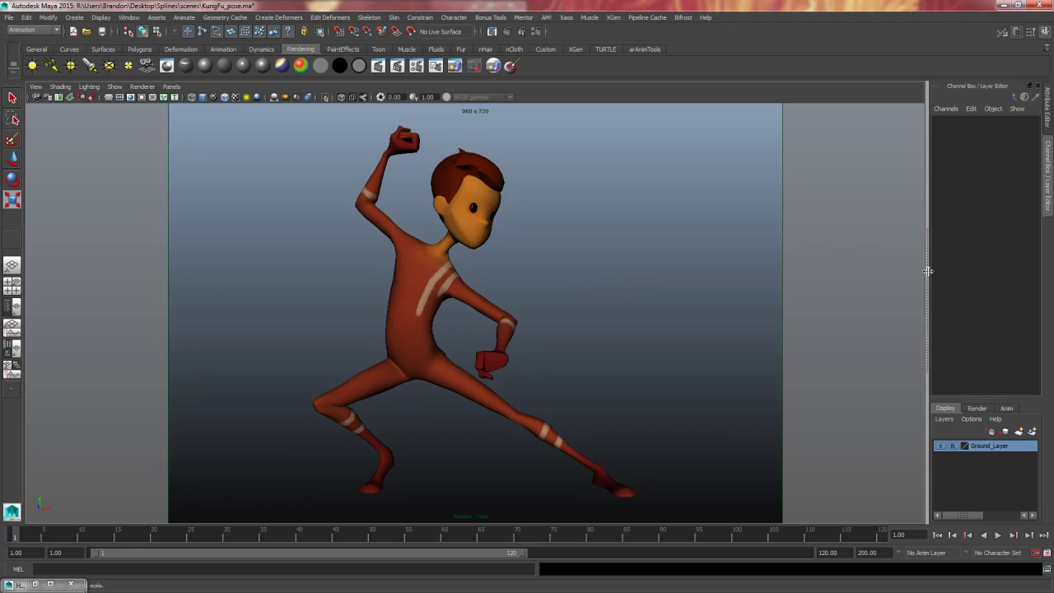
left_click_drag(928, 276, 757, 282)
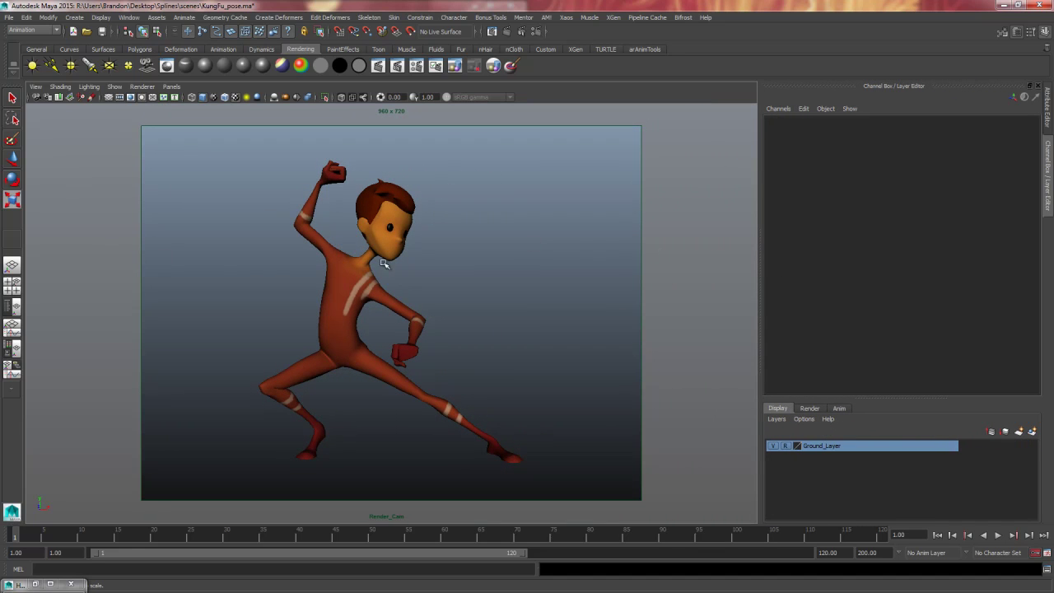
- Select Render_Cam in the Outliner and lock its translate, rotate and scale channels
key("shift+o")
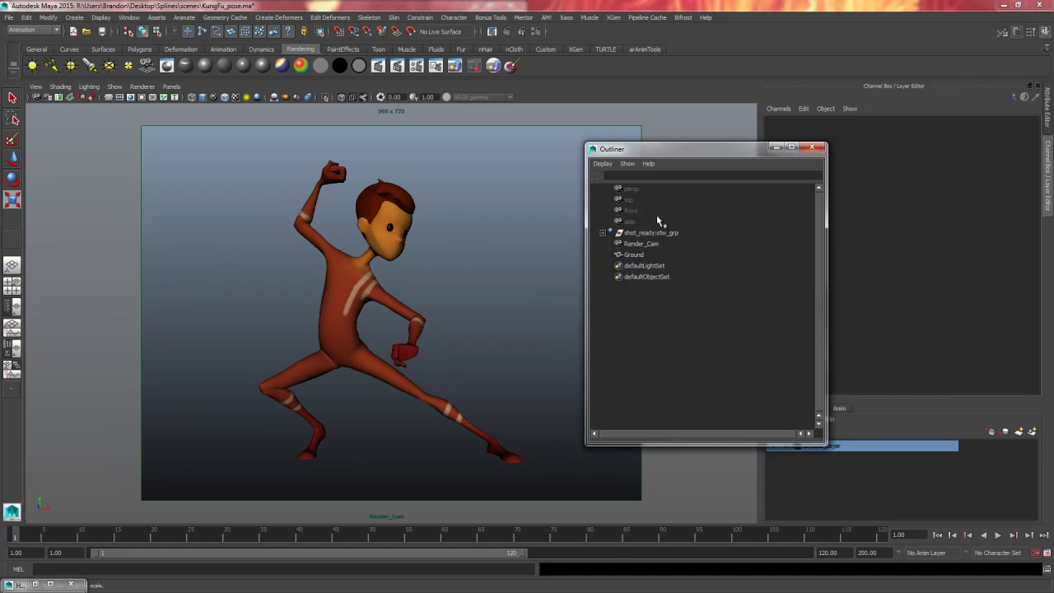
left_click(639, 244)
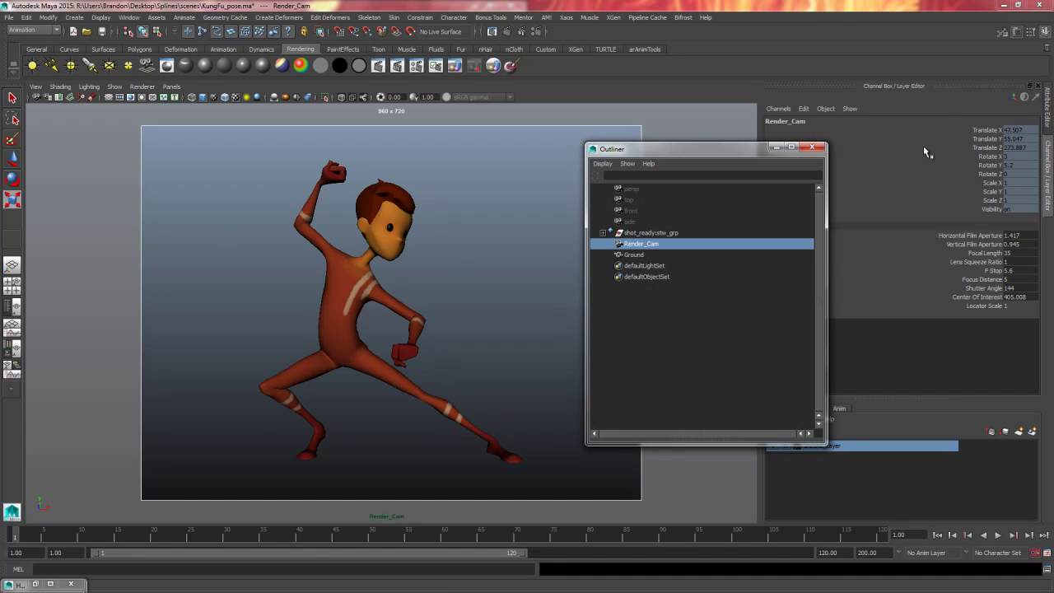
left_click_drag(987, 131, 984, 200)
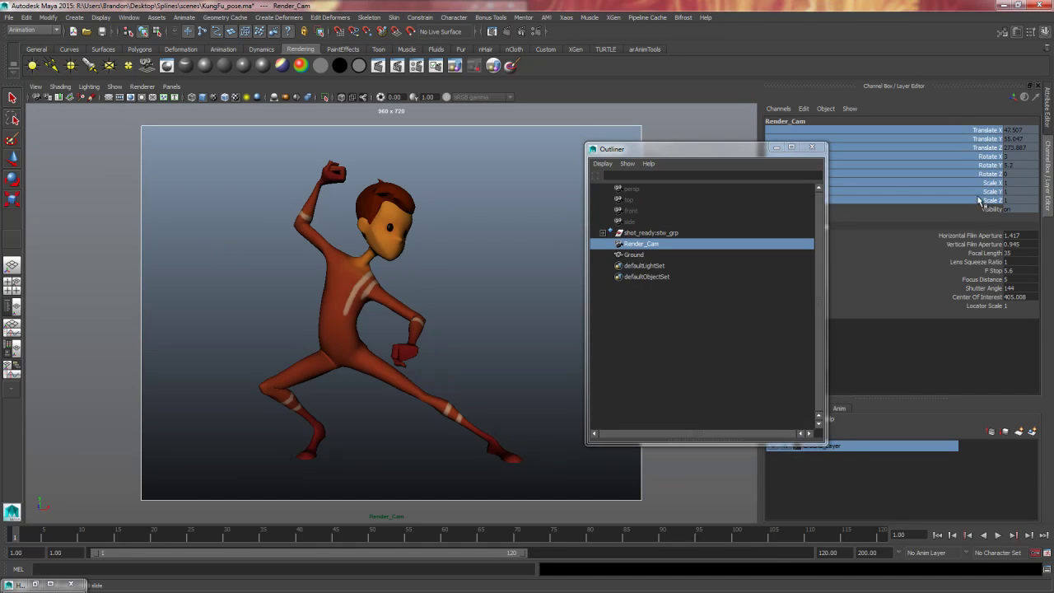
right_click(984, 200)
left_click(980, 393)
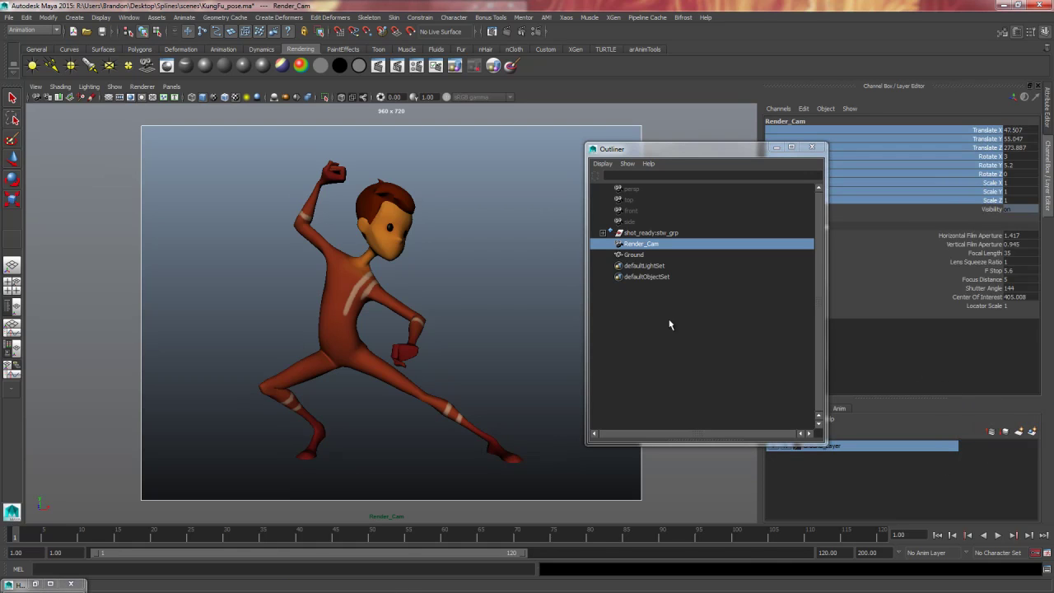
- Tumble, dolly and pan Render_Cam closer to the character, then unlock its channels
left_click_drag(412, 299, 439, 303, "alt")
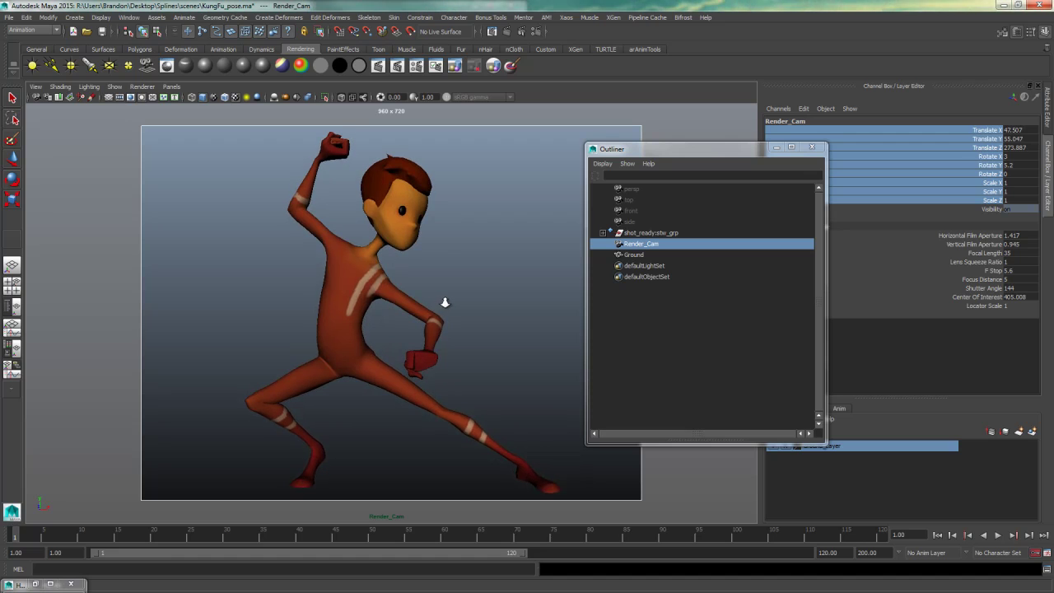
middle_click_drag(442, 301, 421, 305, "alt")
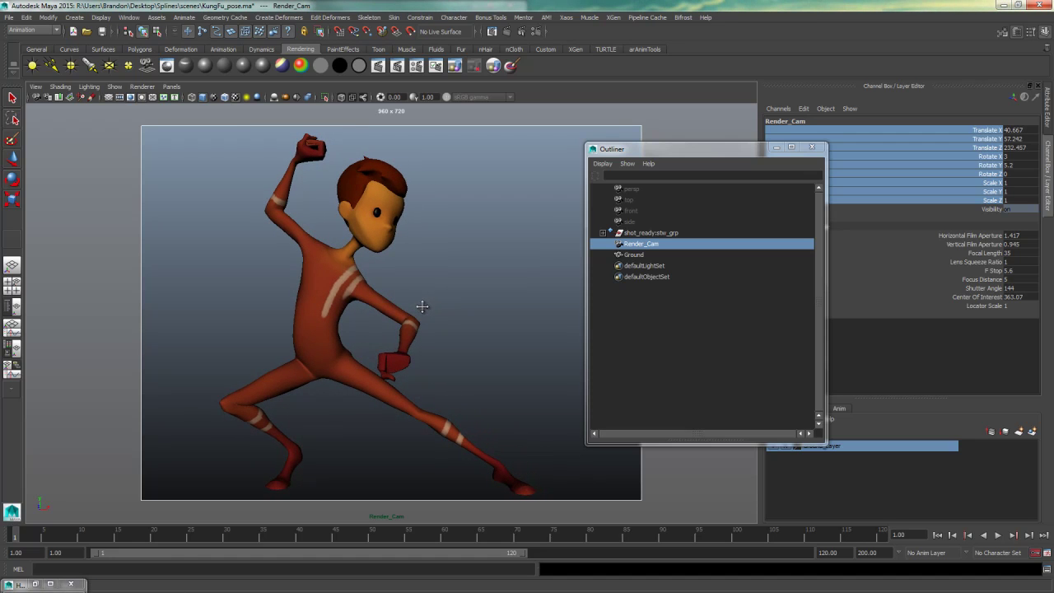
right_click(960, 158)
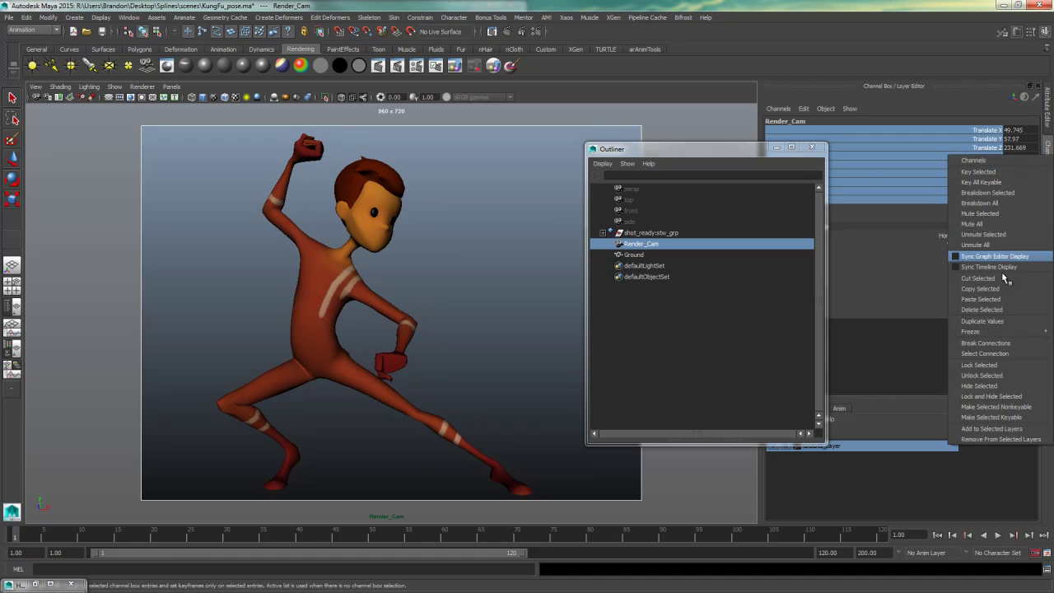
left_click(991, 380)
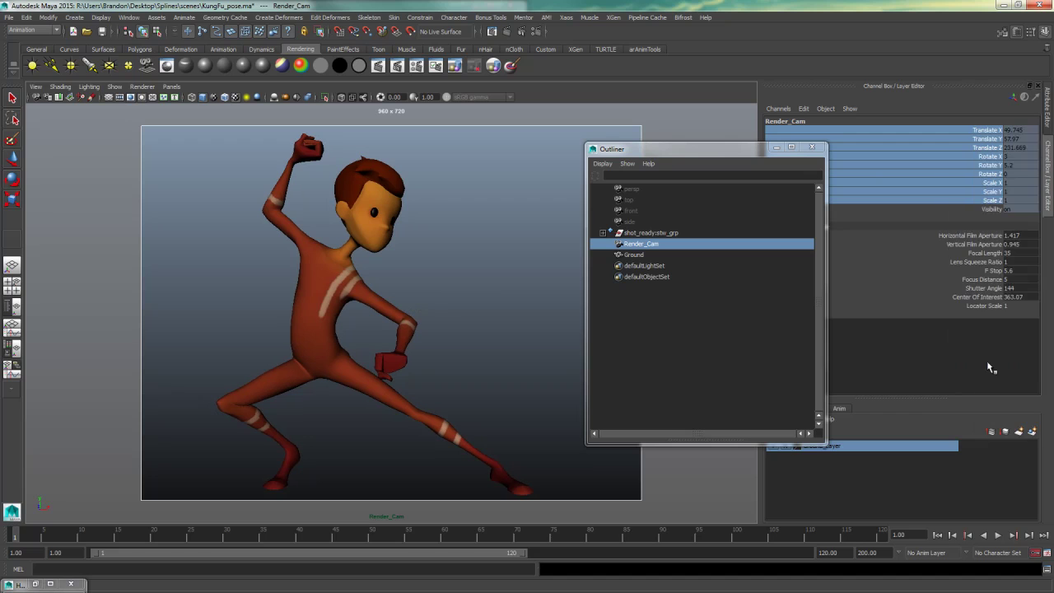
left_click(775, 147)
left_click(518, 254)
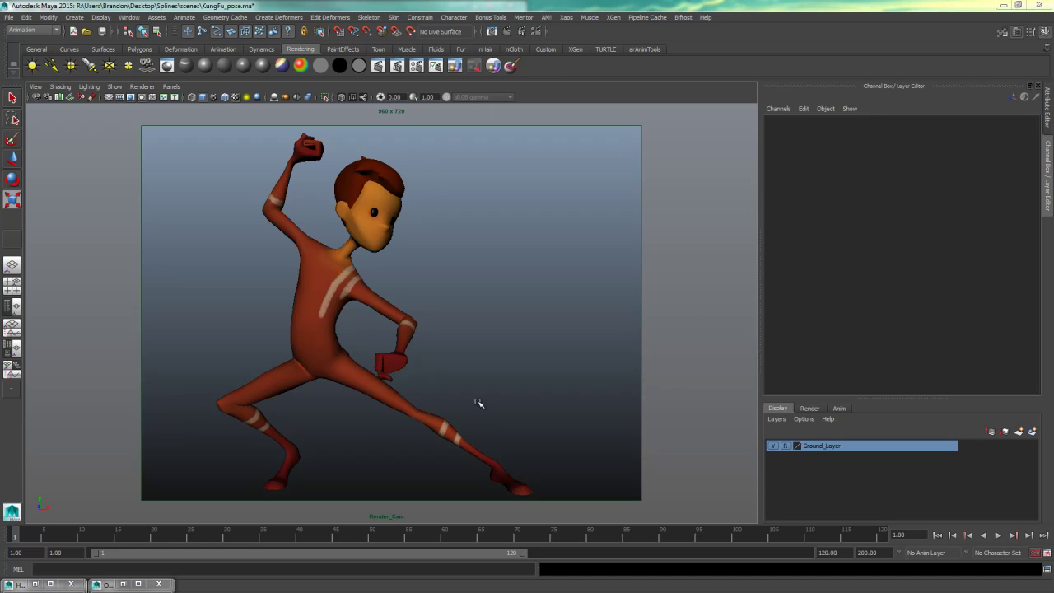
- Open Render Settings and raise the mental ray sampling Quality slider
left_click(535, 33)
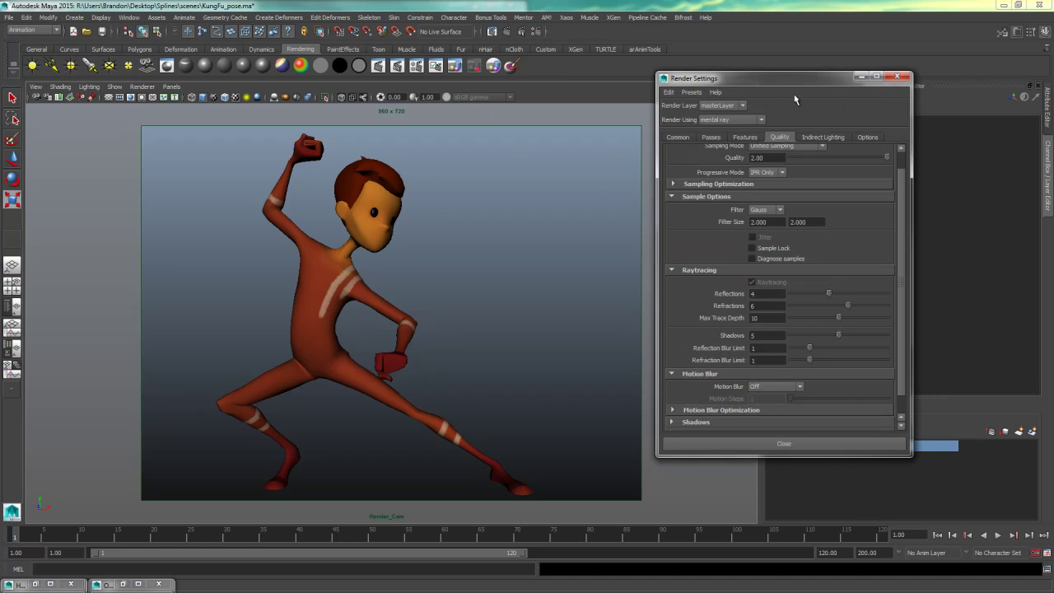
left_click_drag(764, 77, 590, 61)
left_click(512, 118)
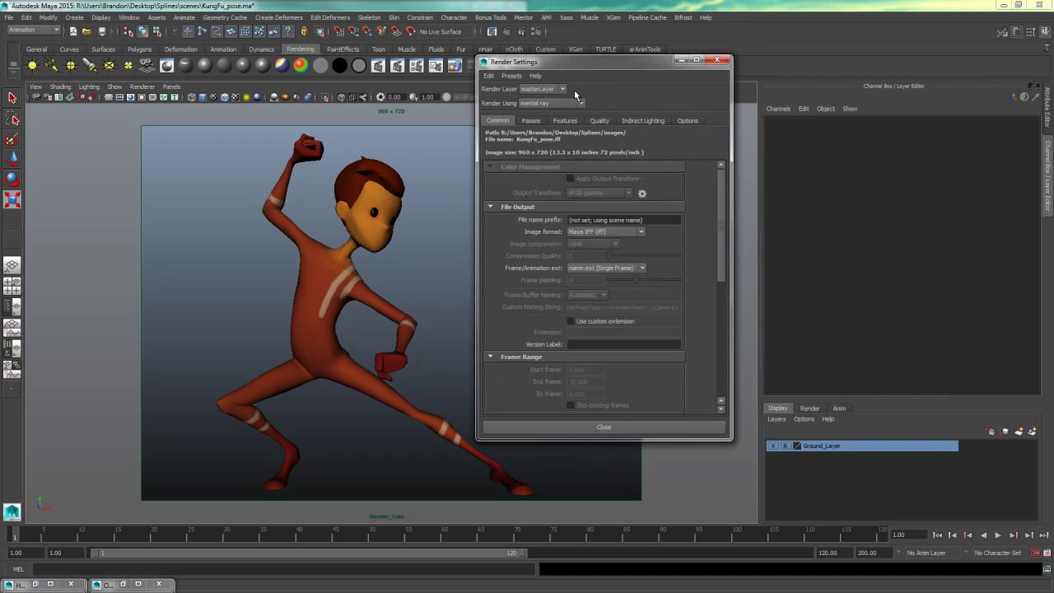
left_click(530, 120)
left_click(565, 120)
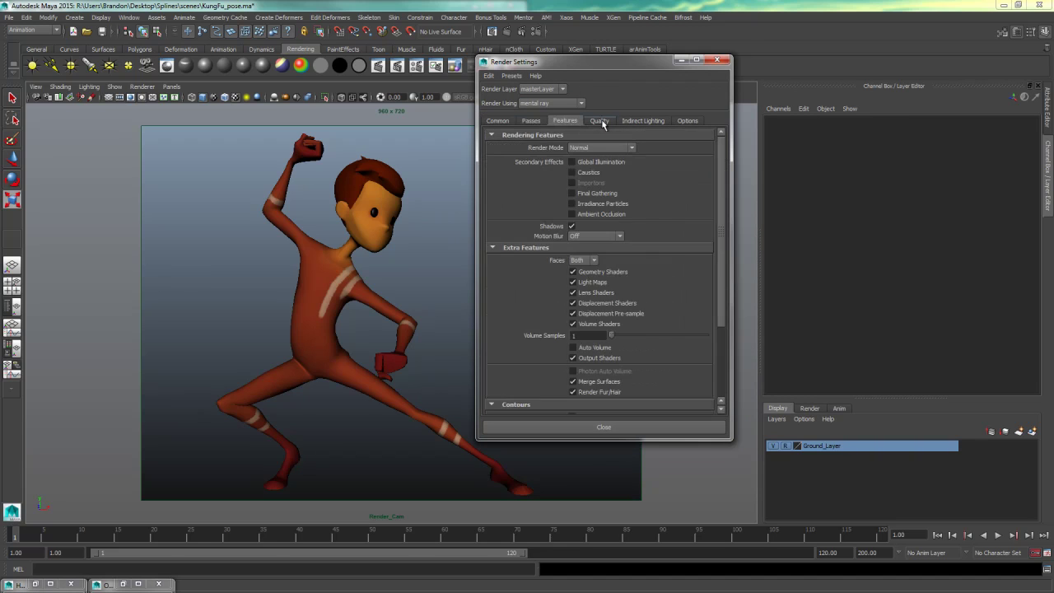
left_click(599, 120)
left_click(643, 120)
left_click(685, 120)
left_click(600, 120)
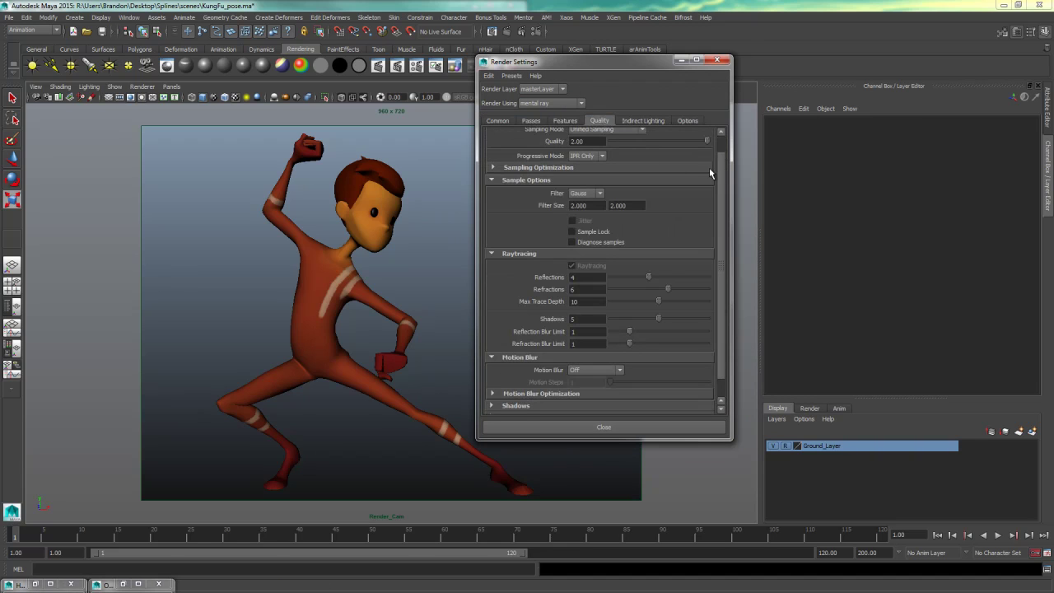
scroll(721, 143, "up", 1)
left_click_drag(596, 164, 729, 176)
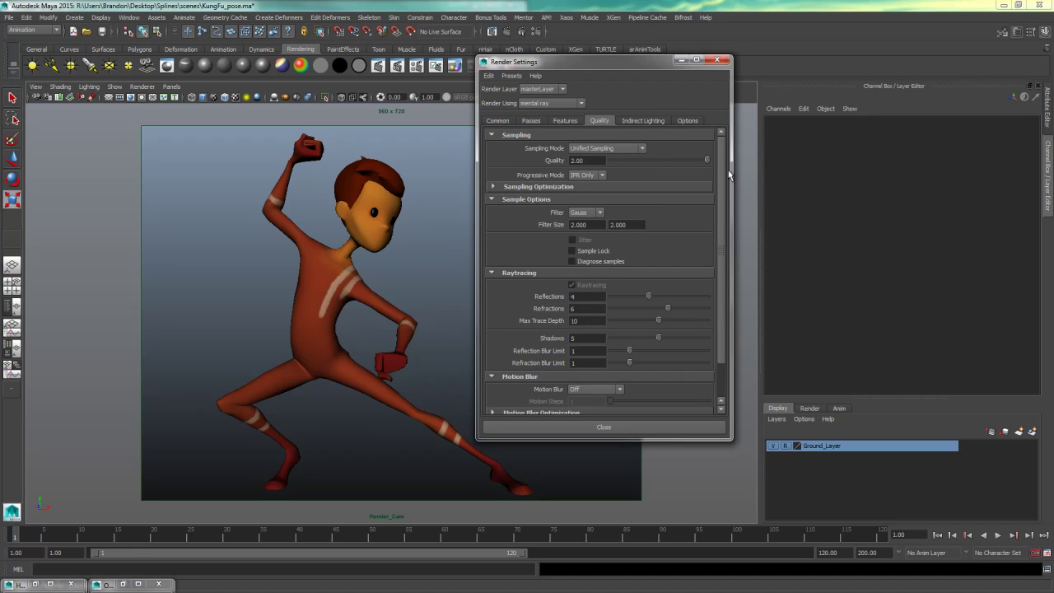
- Enable Global Illumination and Final Gathering under Indirect Lighting, then close Render Settings
left_click(633, 124)
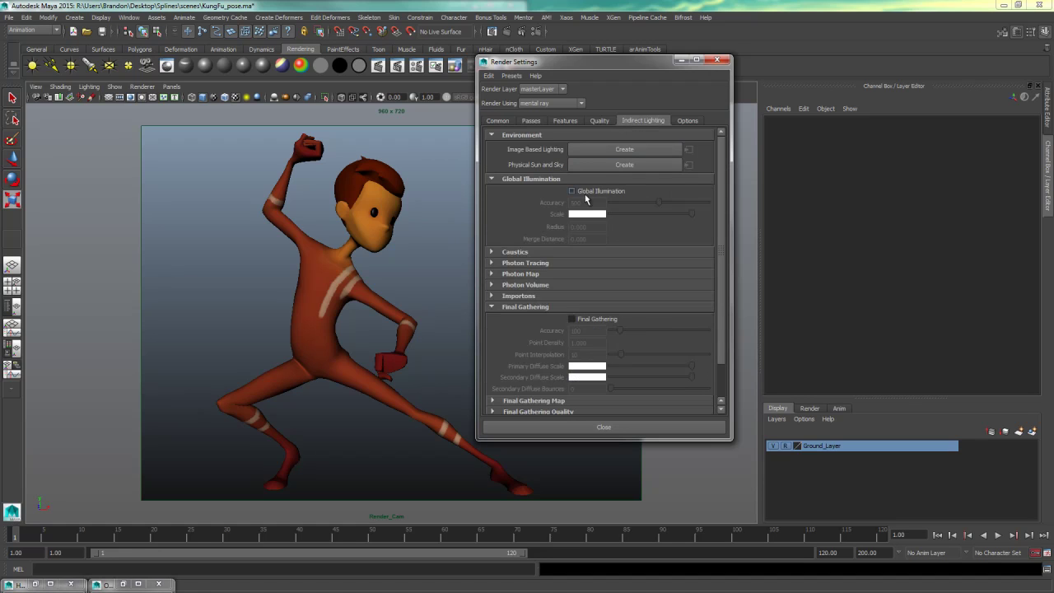
left_click(585, 191)
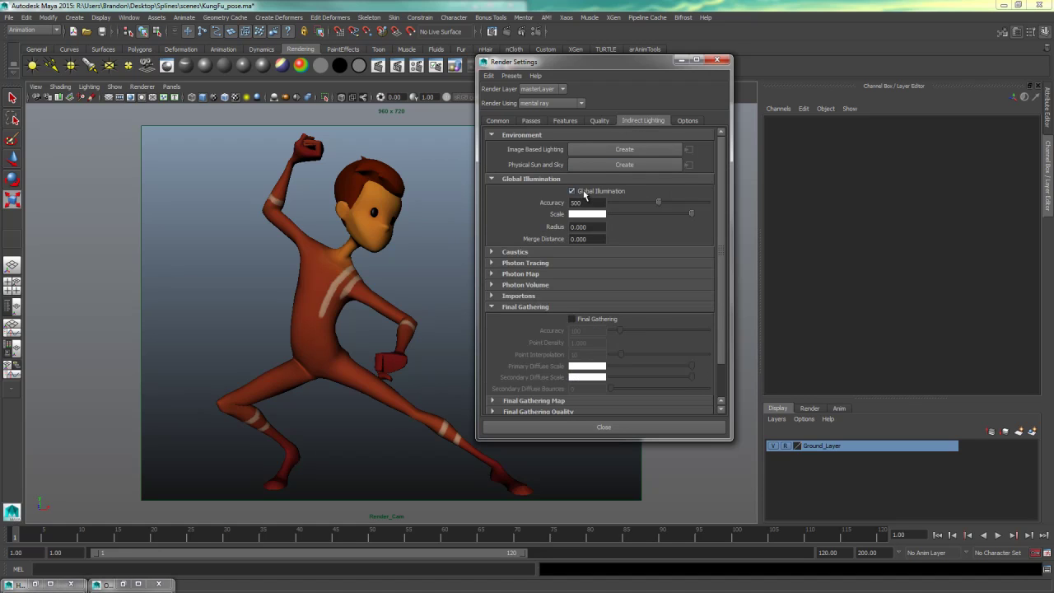
left_click(599, 320)
left_click(688, 121)
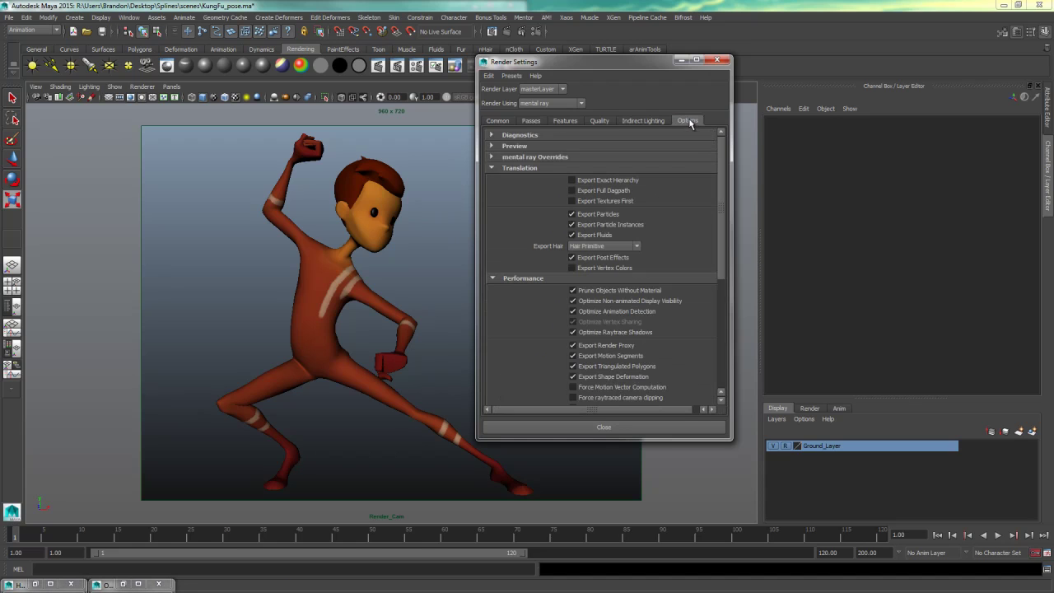
left_click(599, 121)
left_click(531, 121)
left_click(497, 121)
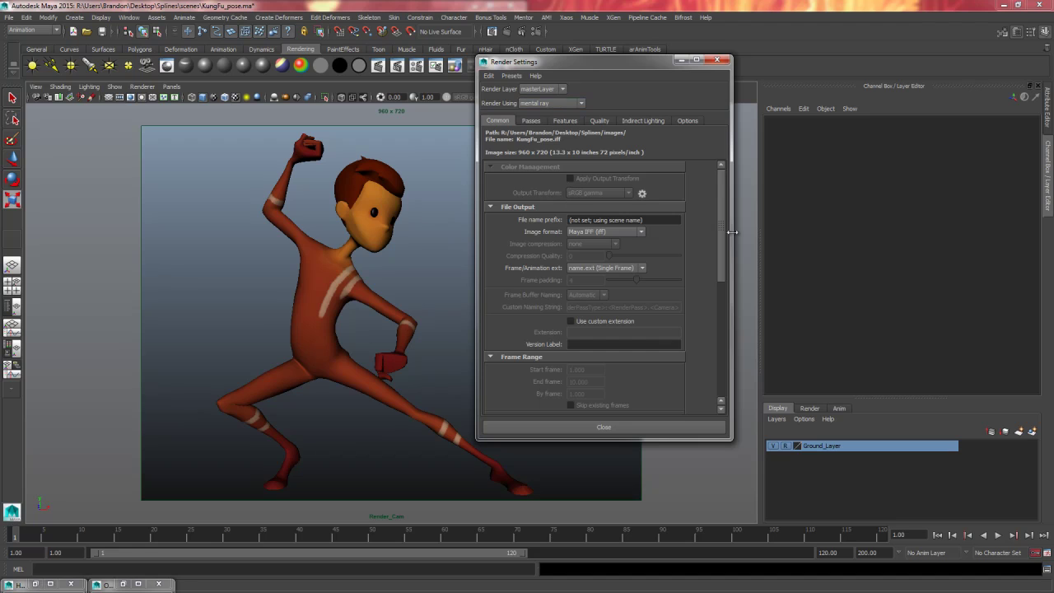
left_click(599, 121)
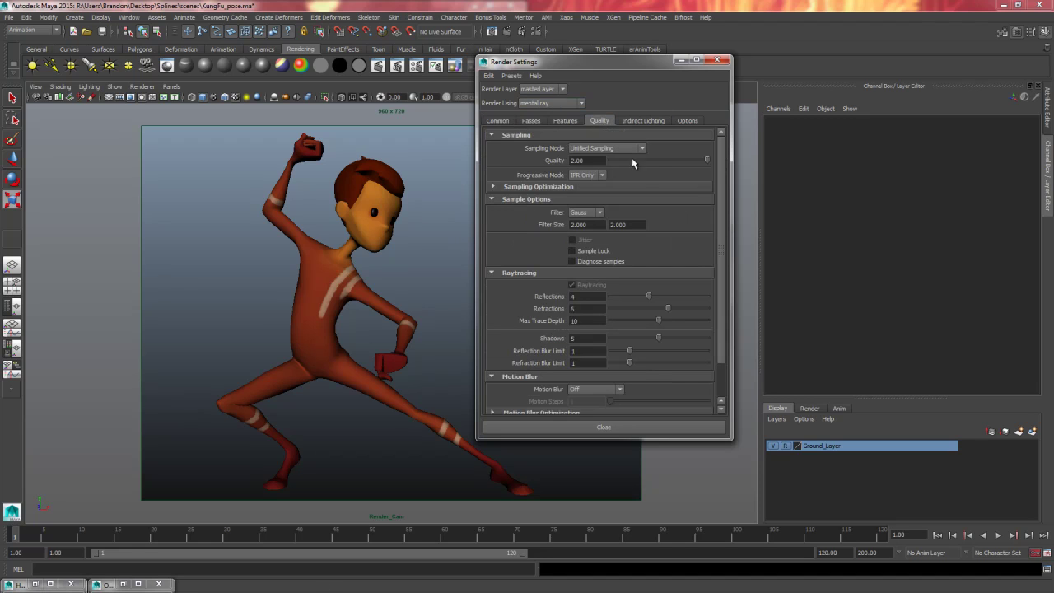
left_click(643, 121)
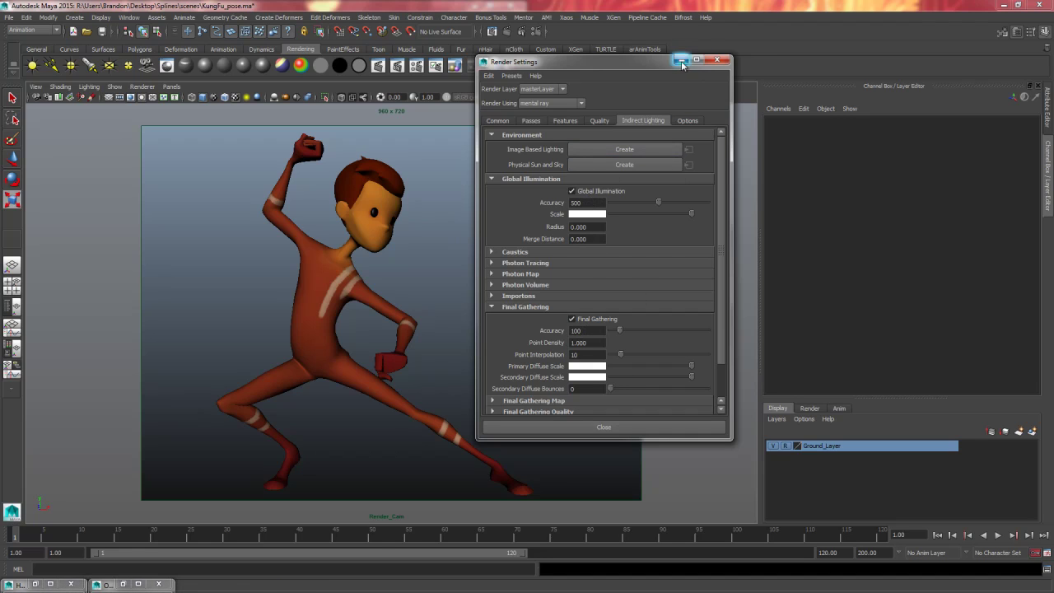
left_click(716, 60)
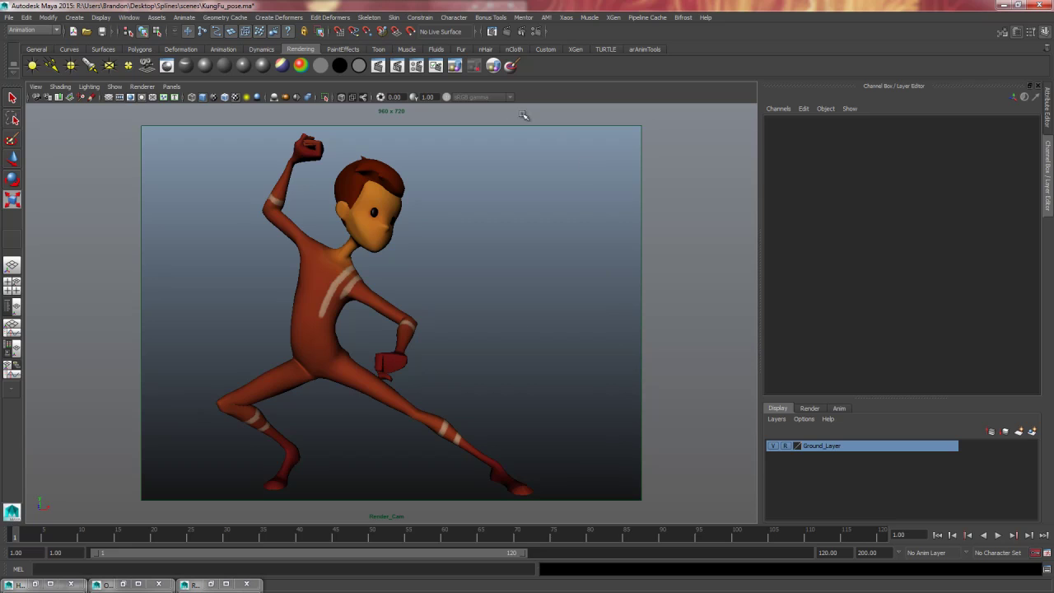
- Render the current frame from Render_Cam in mental ray at 960 x 720
left_click(506, 32)
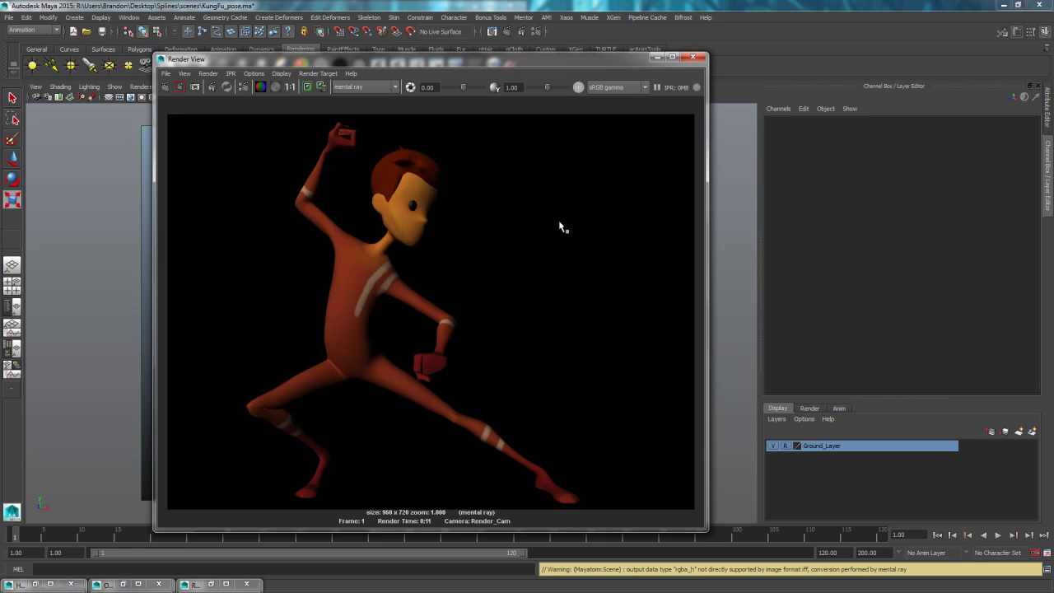
- Close Render View and lighten Render_Cam's Environment Background Color from black to grey
left_click(693, 58)
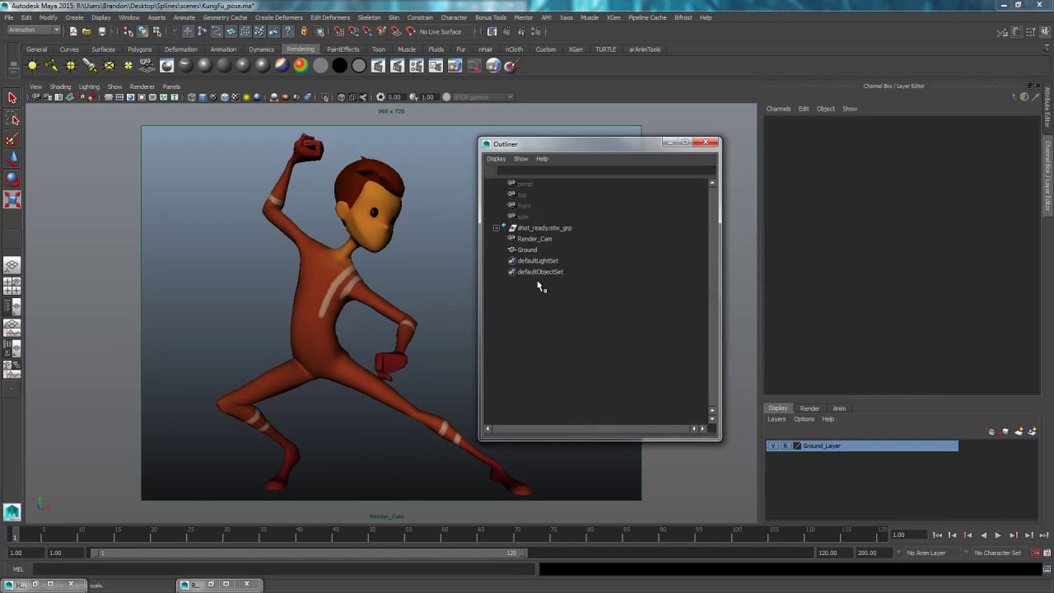
left_click(533, 238)
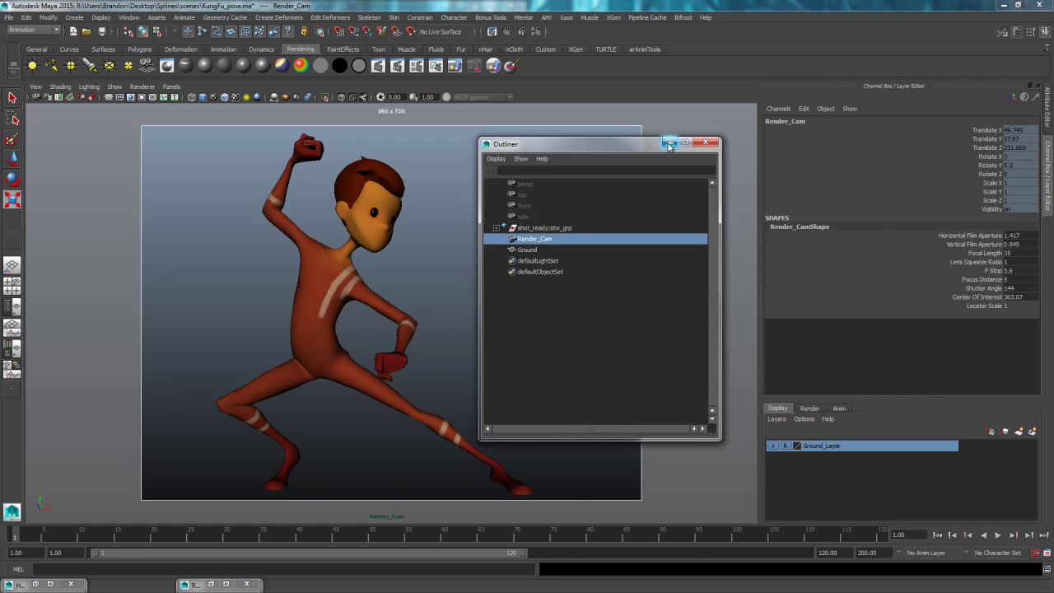
left_click(668, 143)
key("ctrl+a")
key("ctrl+a")
key("ctrl+a")
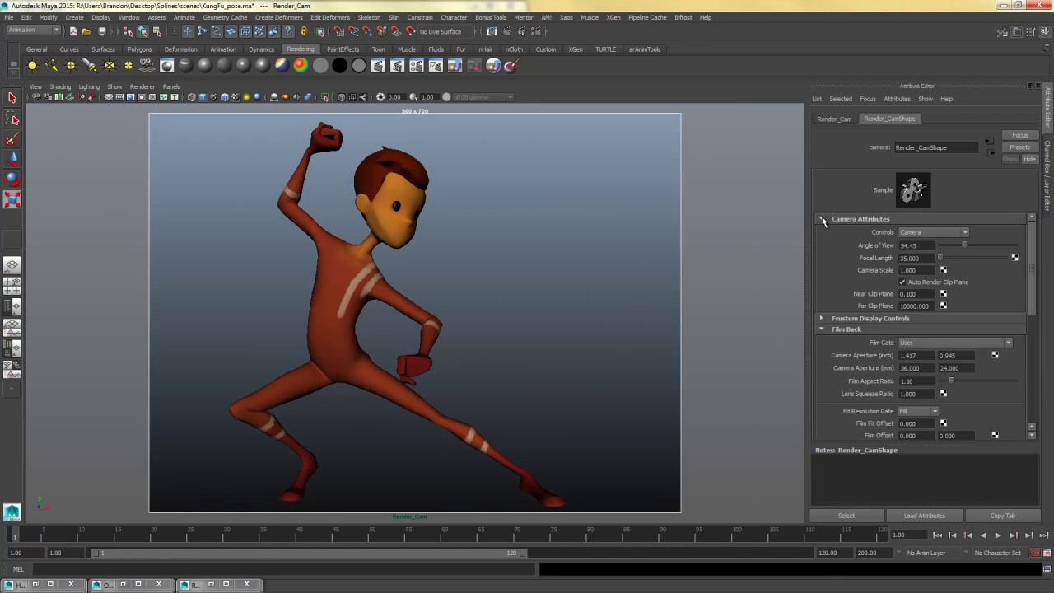
left_click(822, 219)
left_click(820, 240)
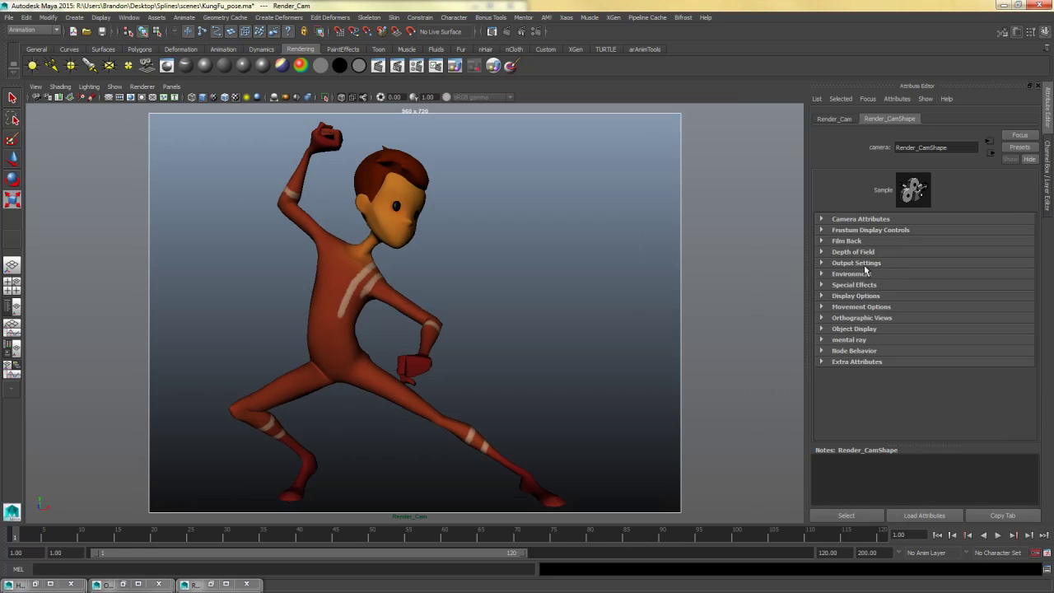
left_click(822, 275)
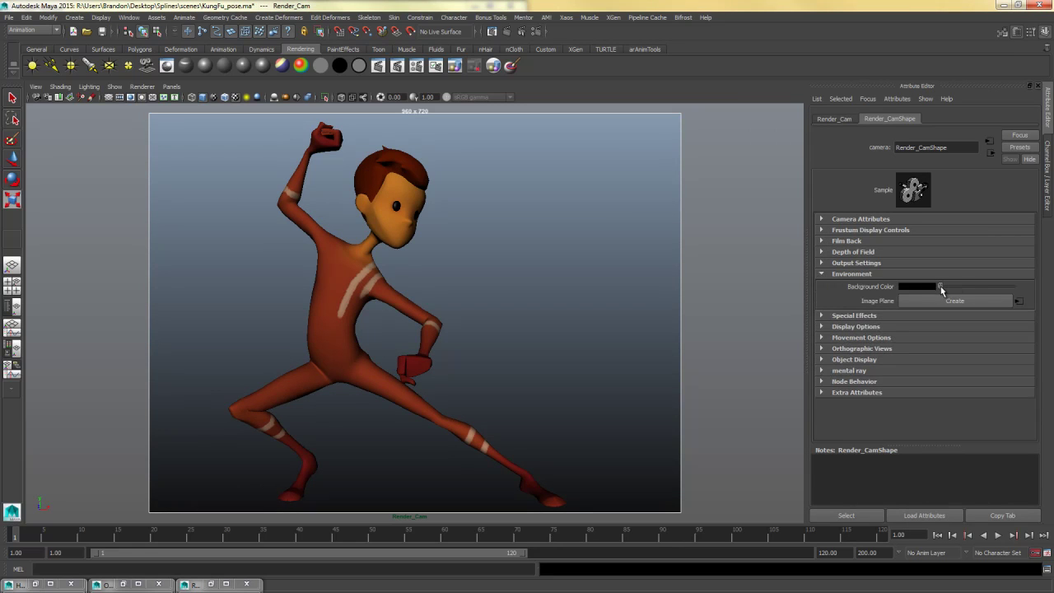
left_click_drag(941, 288, 971, 286)
left_click(628, 338)
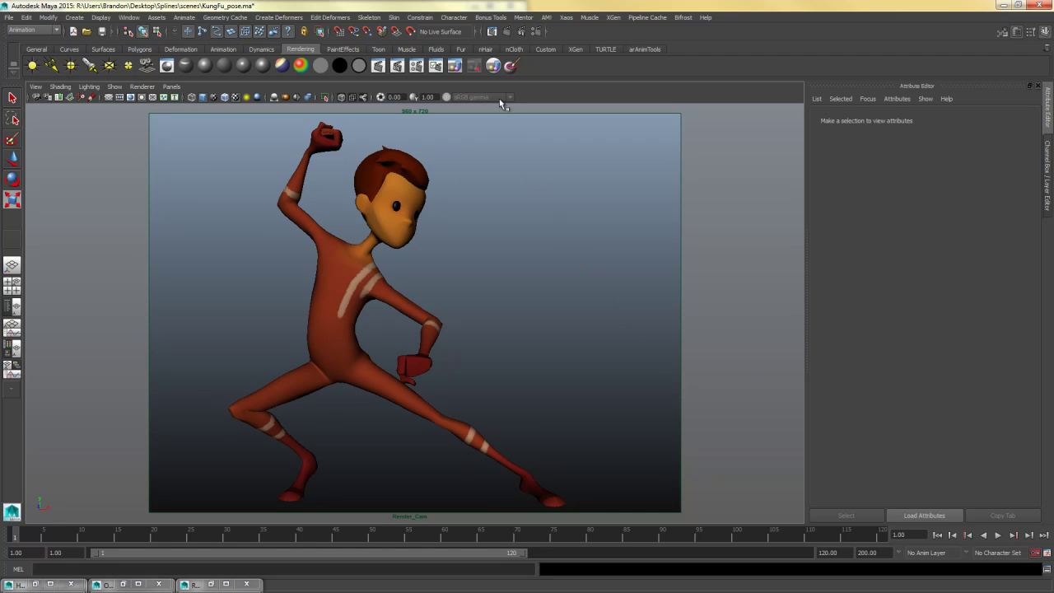
- Re-render the current frame to show the character on the grey background
left_click(506, 33)
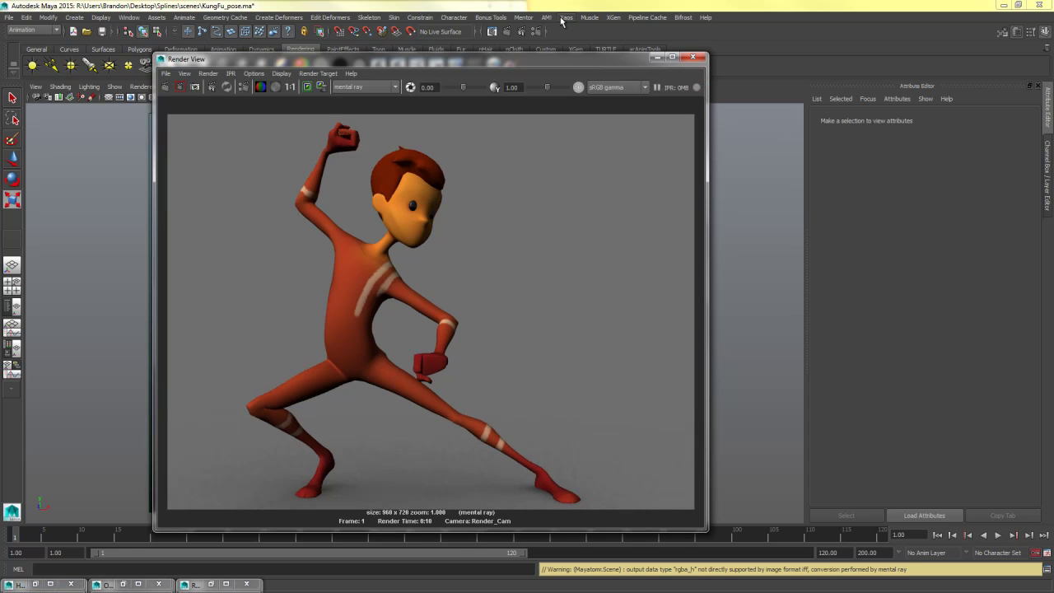
left_click(587, 343)
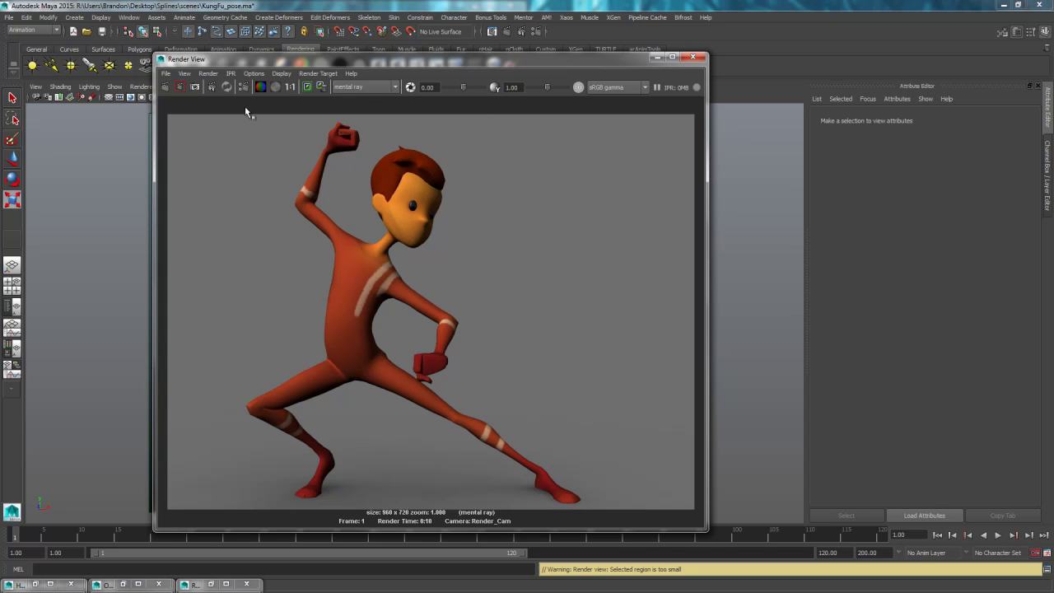
- Save the rendered image to the Desktop as a JPEG named Pose
left_click(165, 73)
left_click(203, 101)
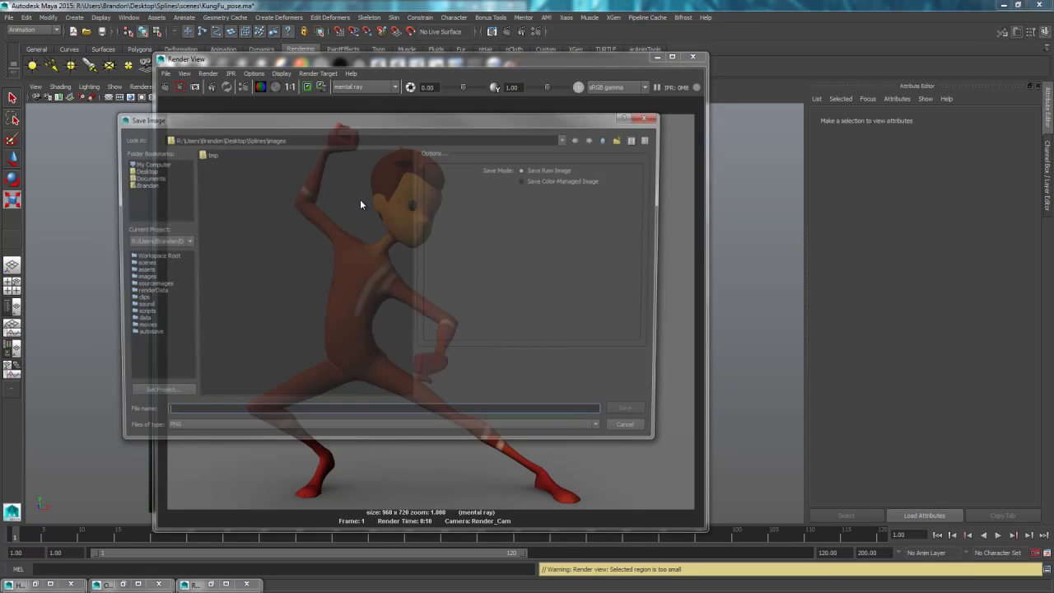
left_click(146, 170)
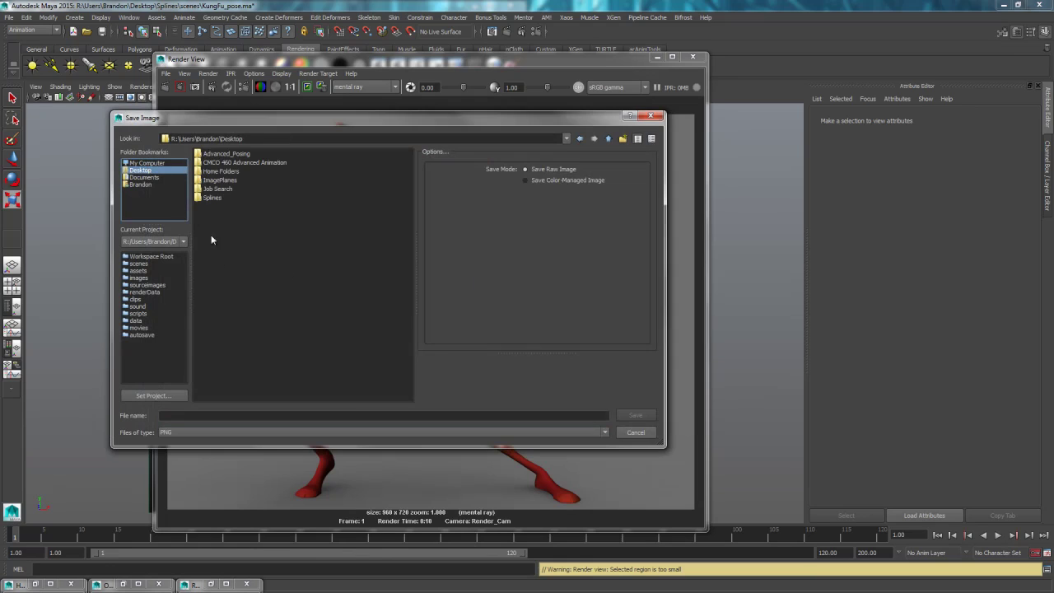
left_click(199, 416)
type("Pose")
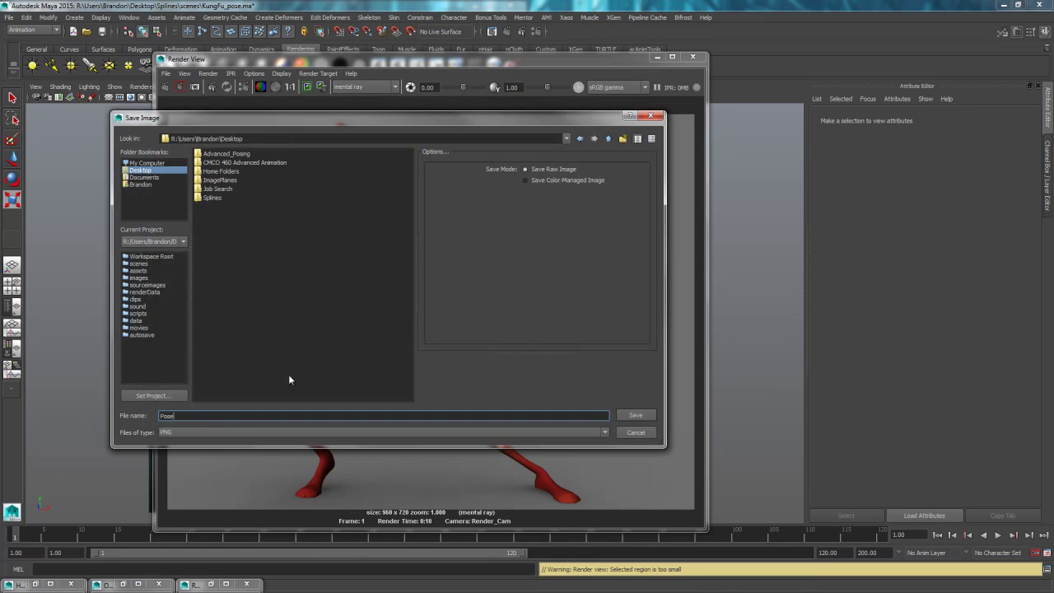
left_click(220, 432)
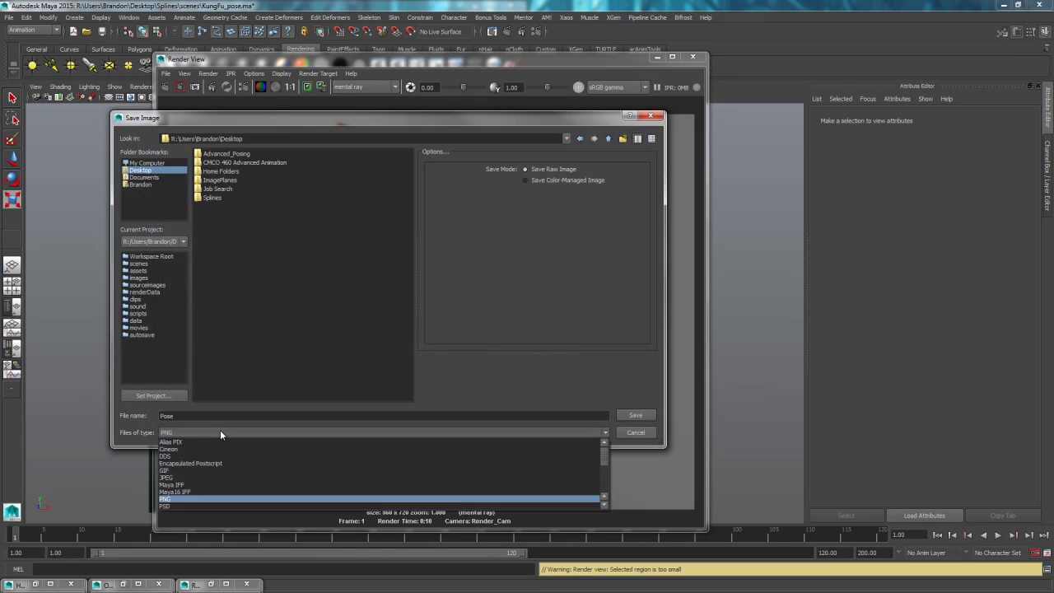
left_click(177, 477)
left_click(635, 416)
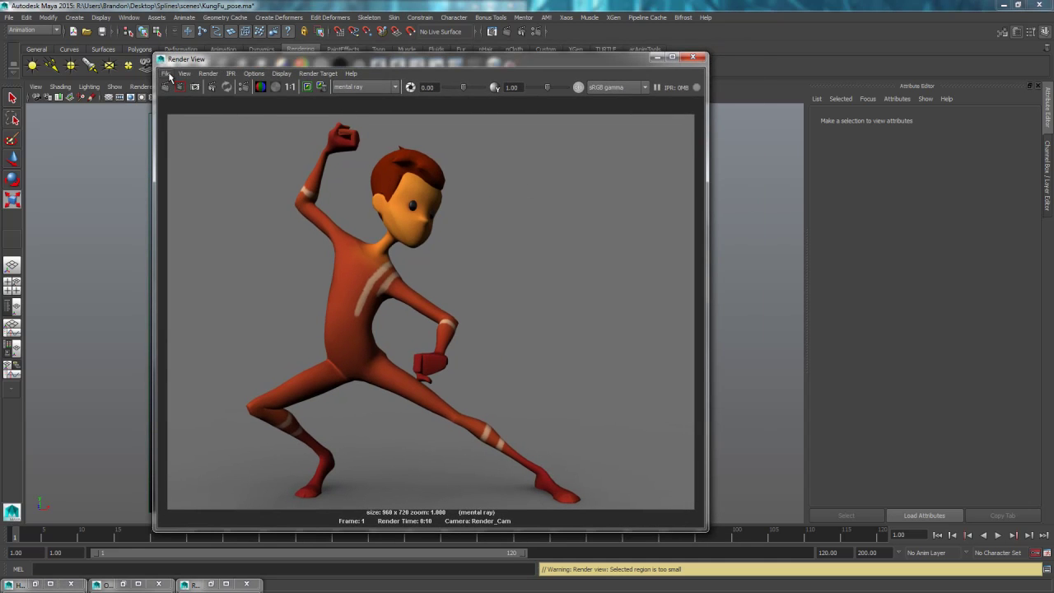
- Give Render_Cam a blue Environment background colour and render the character against it
left_click(656, 58)
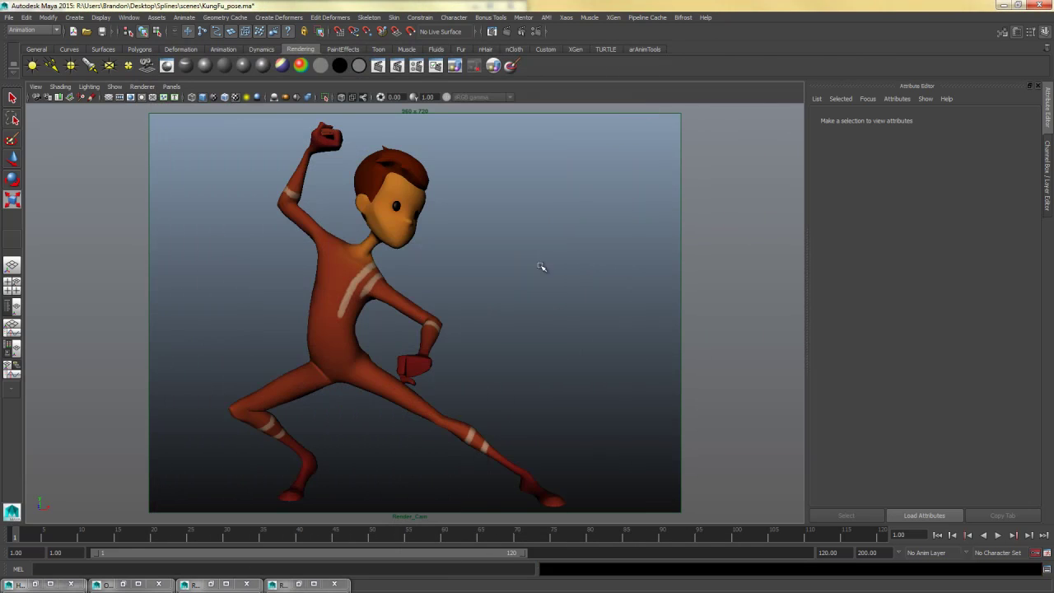
key("shift+o")
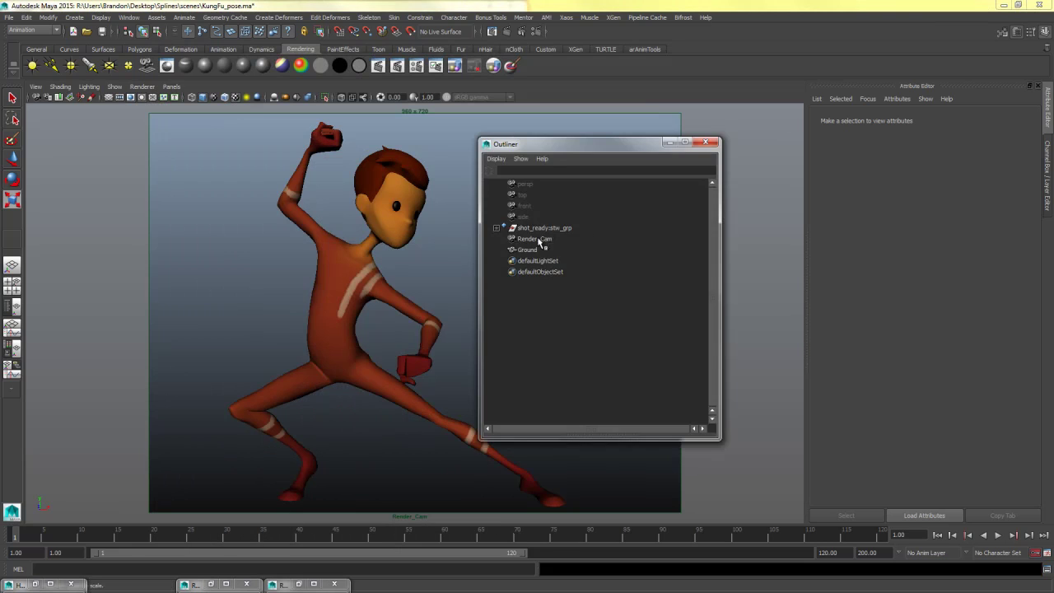
left_click(534, 238)
left_click(669, 141)
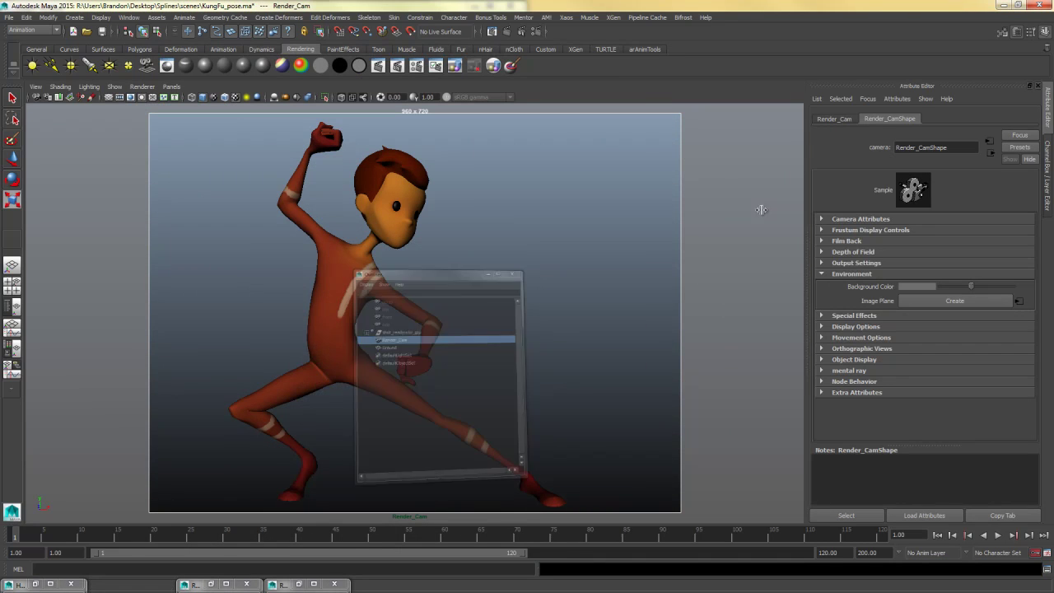
left_click(925, 287)
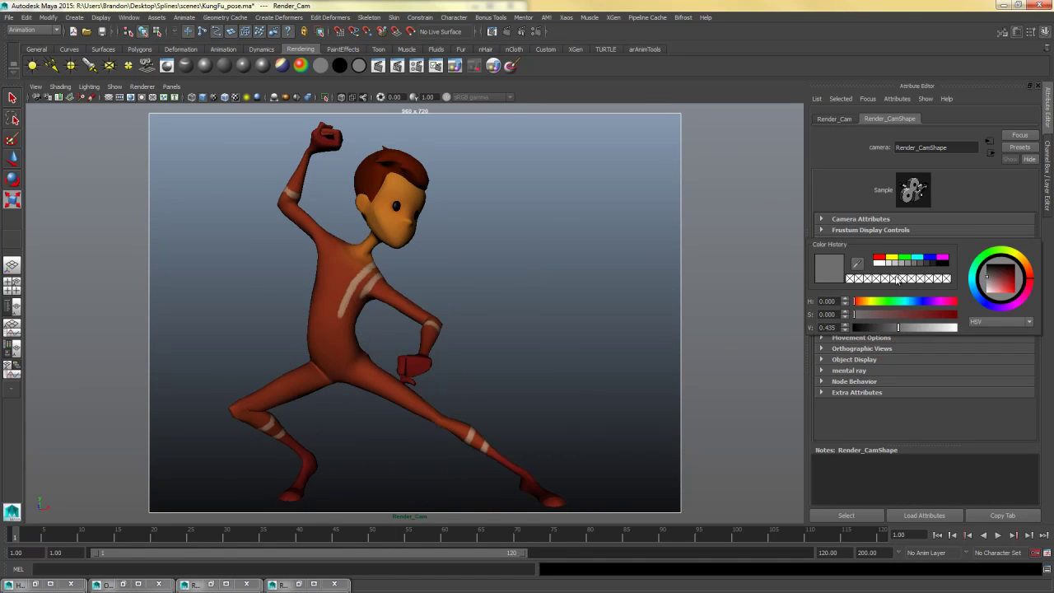
left_click(928, 260)
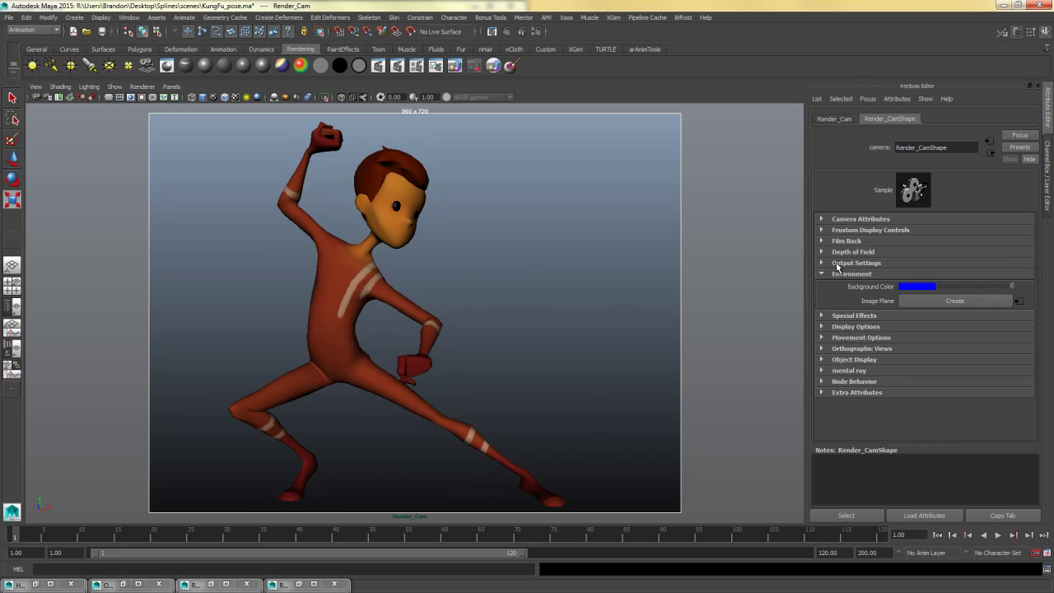
left_click(513, 172)
left_click(507, 32)
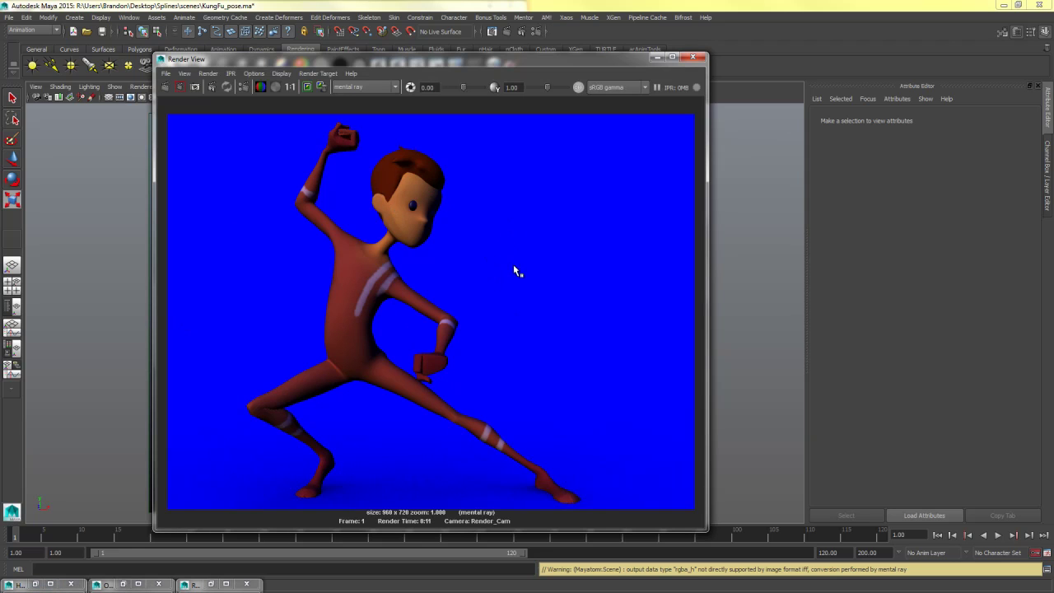
- Switch Render_Cam's background colour to light grey and re-render the character at 960 x 720
left_click(692, 60)
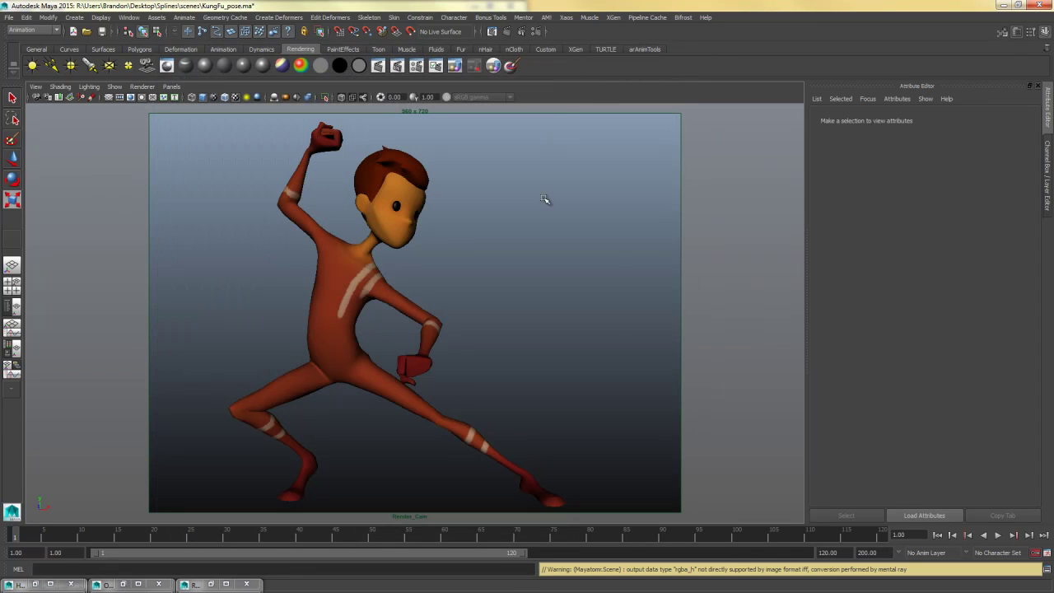
key("shift+o")
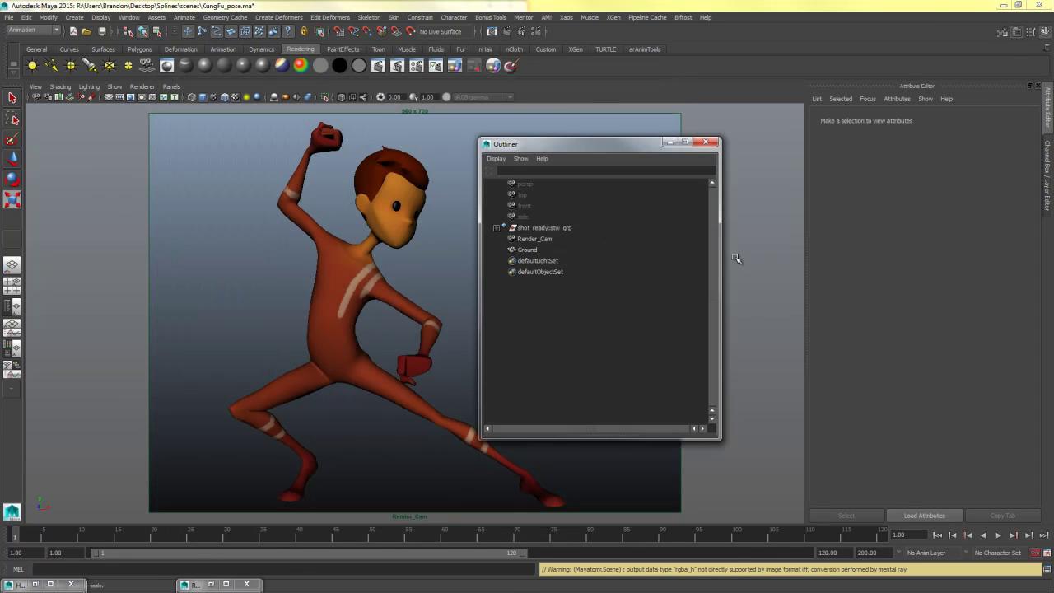
left_click(531, 238)
left_click_drag(939, 286, 980, 287)
left_click(669, 142)
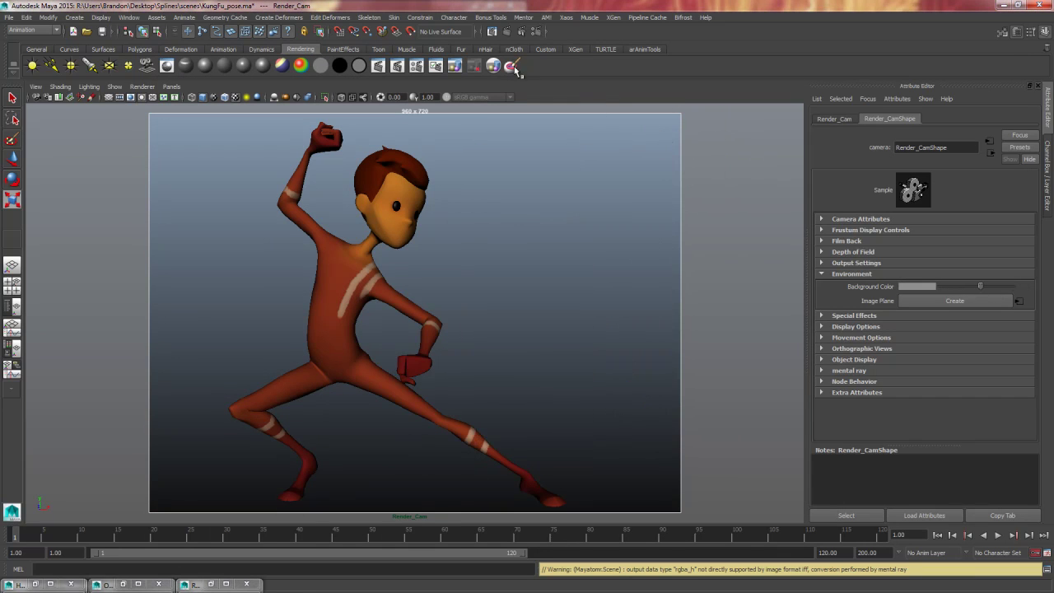
left_click(506, 31)
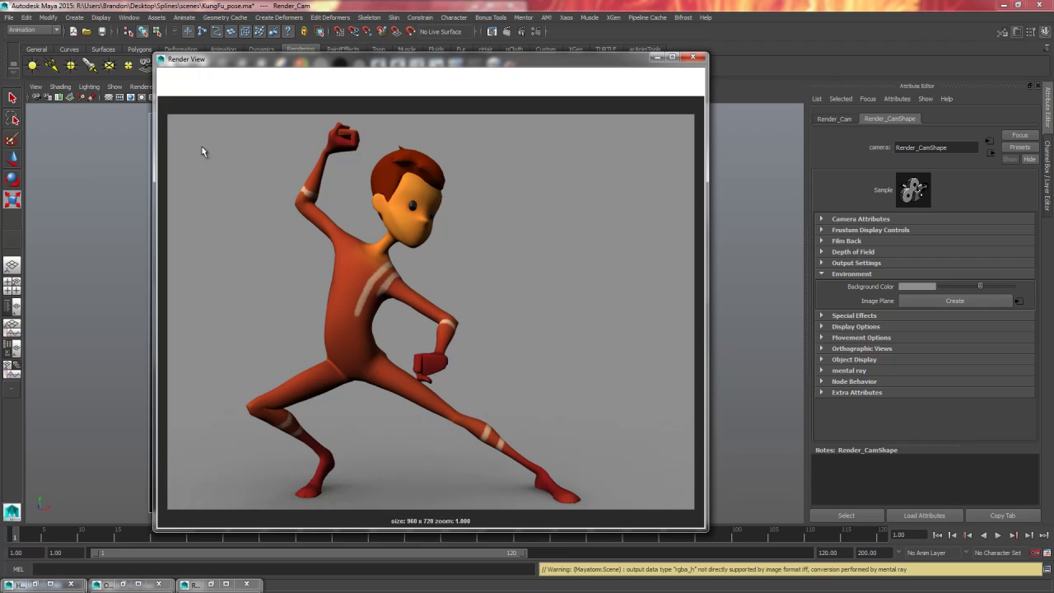
- Save the Render View image to the Desktop as 'pose' in PNG format
left_click(167, 74)
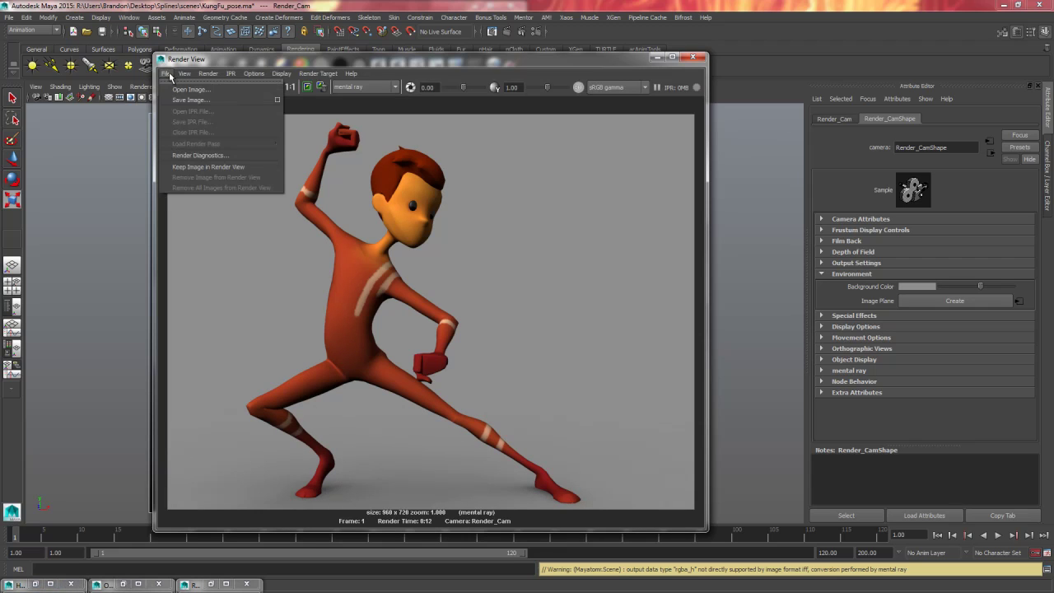
left_click(201, 103)
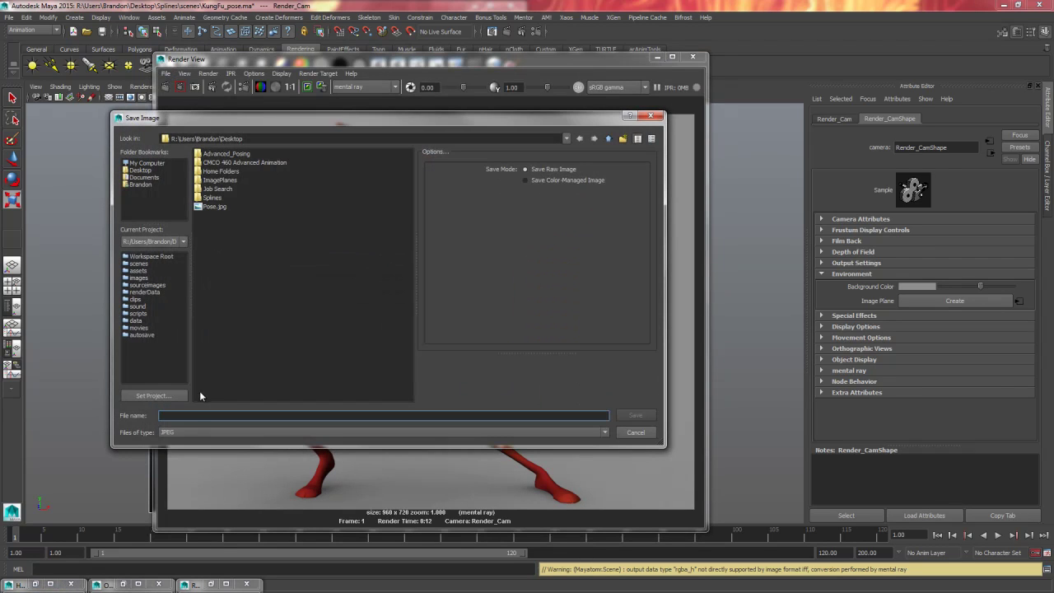
type("pose")
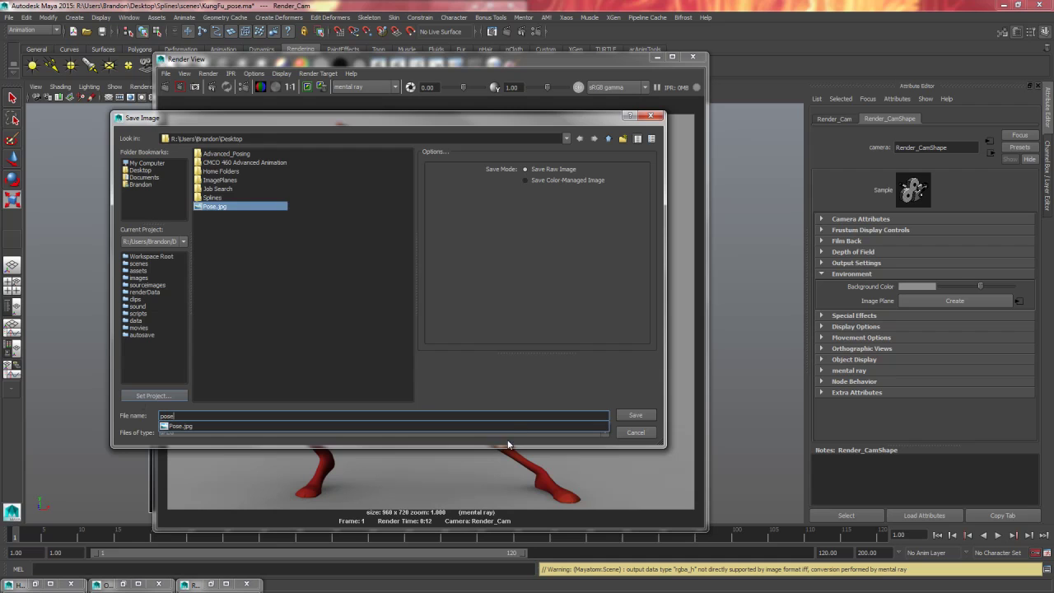
left_click(499, 432)
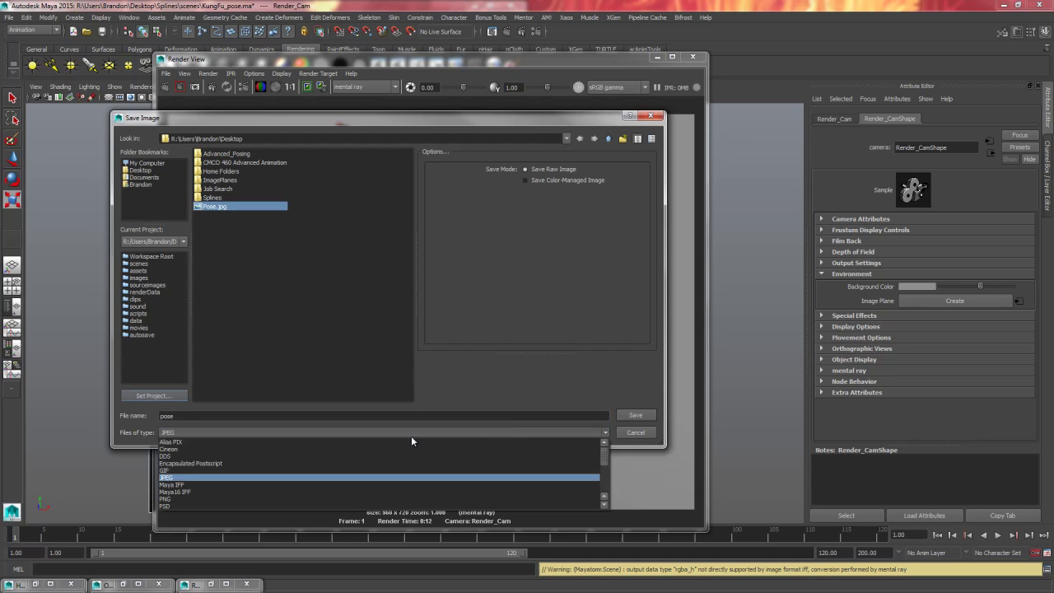
left_click(175, 499)
left_click(635, 414)
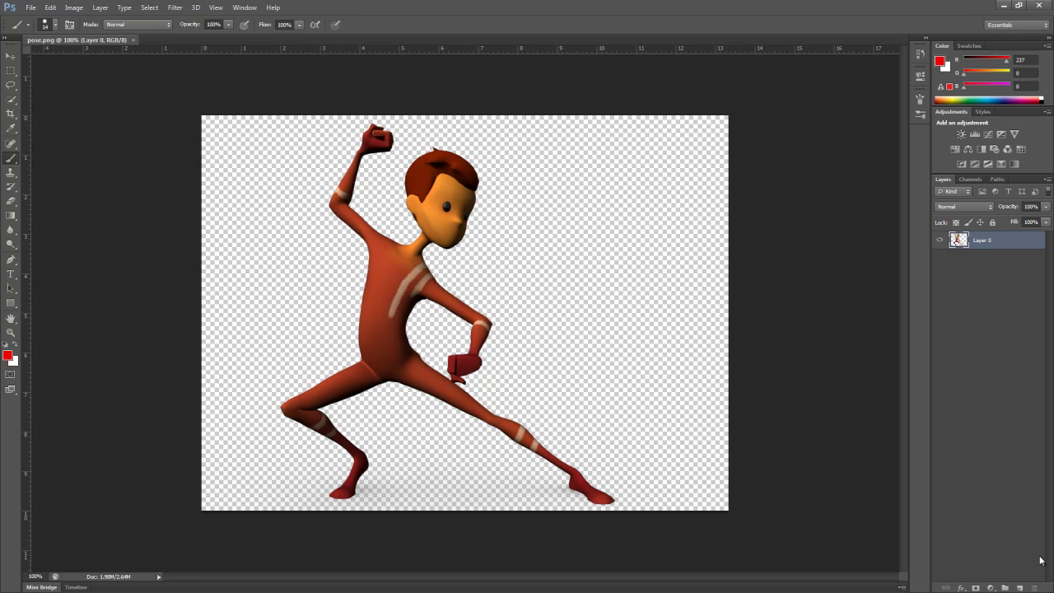
- Add an empty Layer 1, drop the extra Layer 2, and place Layer 1 beneath the character's Layer 0 as the active layer
left_click(1020, 588)
left_click(1019, 588)
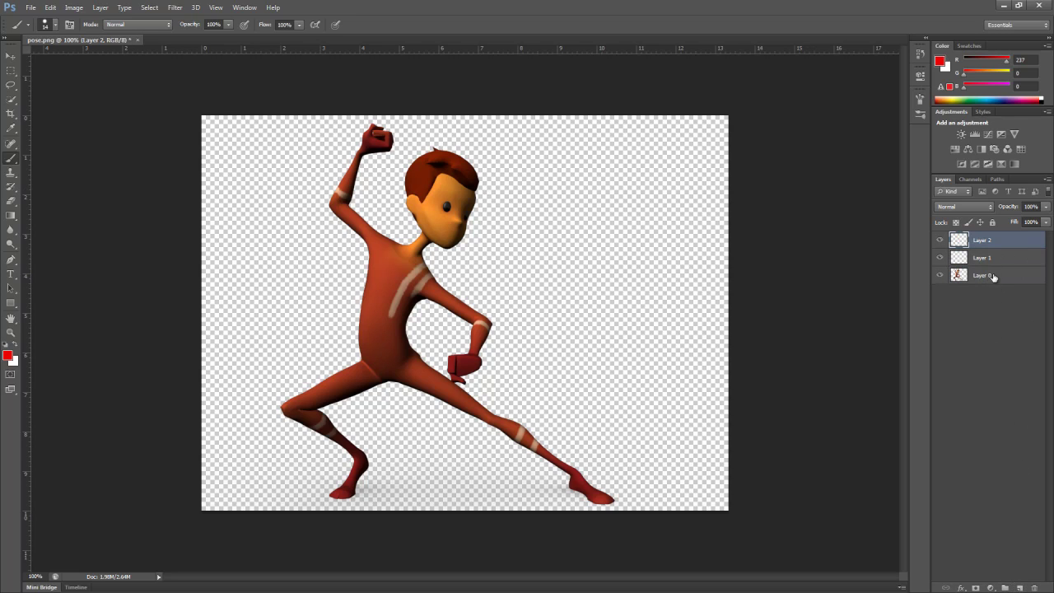
key("ctrl+z")
left_click_drag(987, 240, 992, 298)
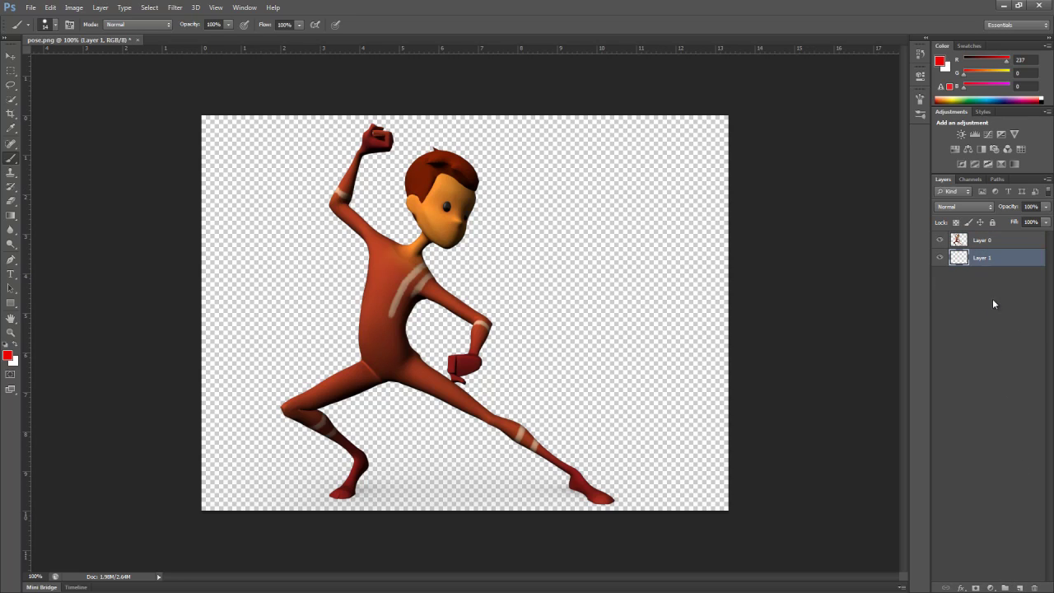
left_click(986, 270)
left_click(986, 265)
- Fill Layer 1 with the custom light cyan colour #65ced1
key("shift+F5")
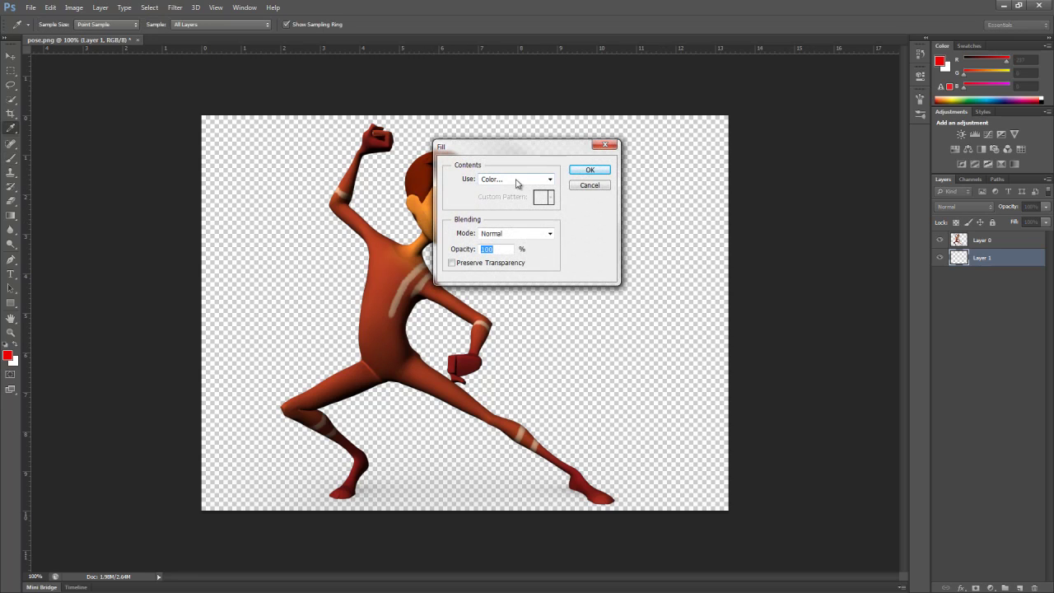
left_click(547, 180)
left_click(511, 209)
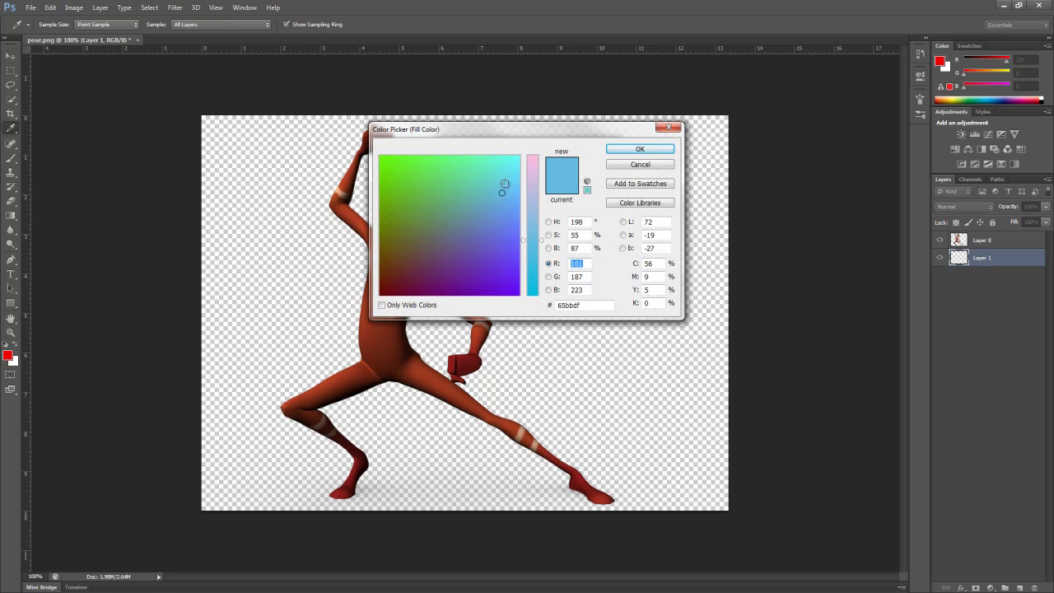
mouse_move(503, 182)
left_mouse_down()
mouse_move(498, 174)
mouse_move(495, 185)
left_mouse_up()
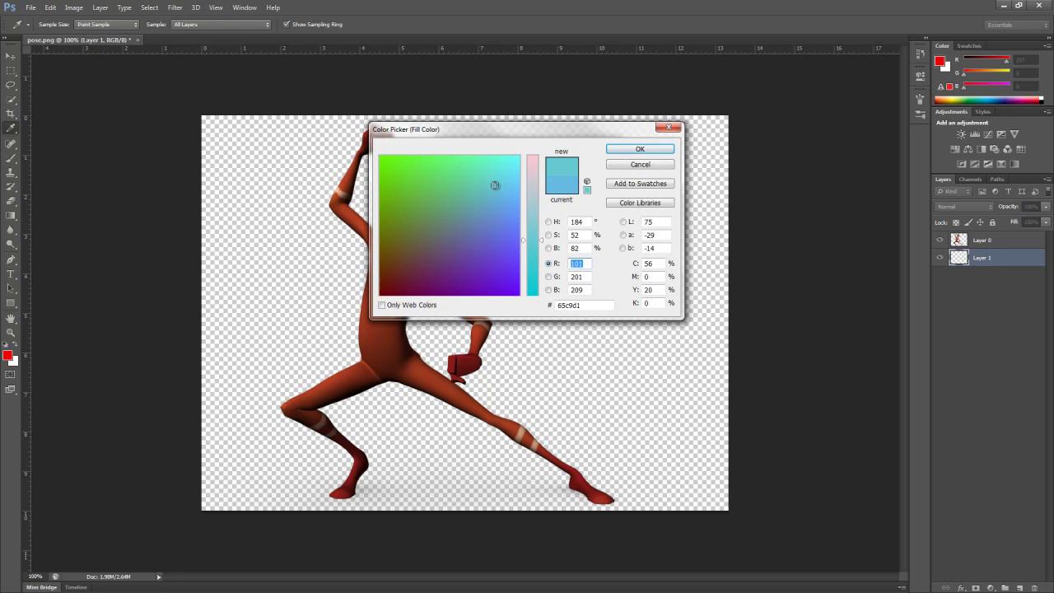
left_click(627, 152)
left_click(589, 171)
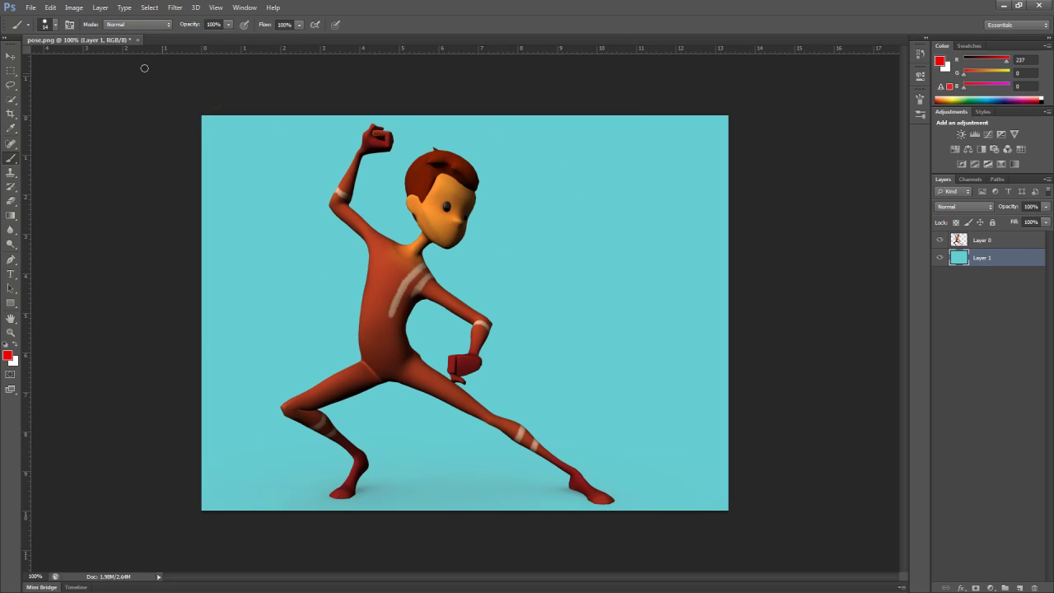
left_click(30, 7)
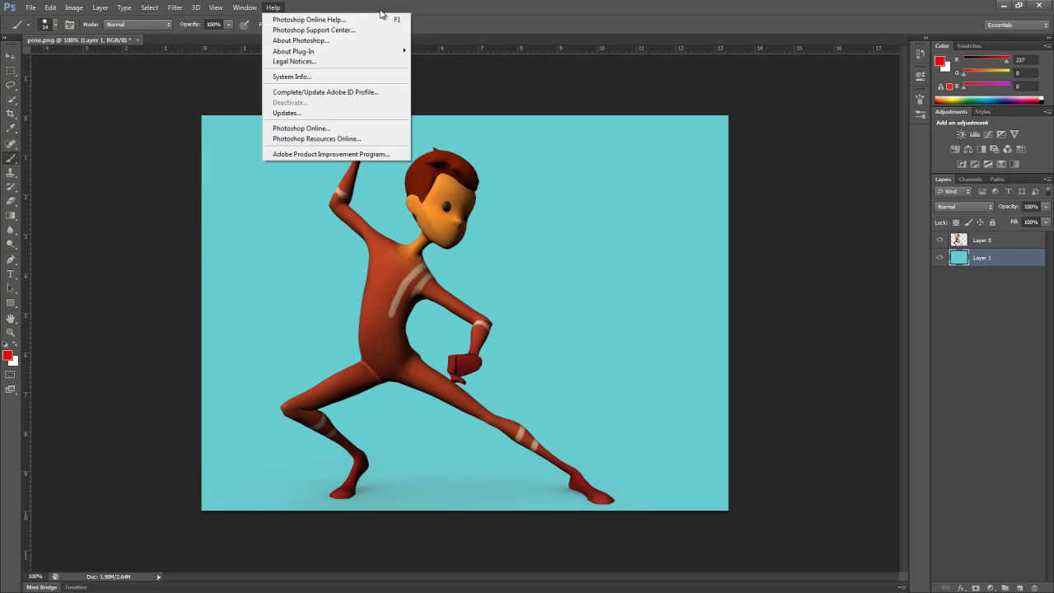
left_click(381, 10)
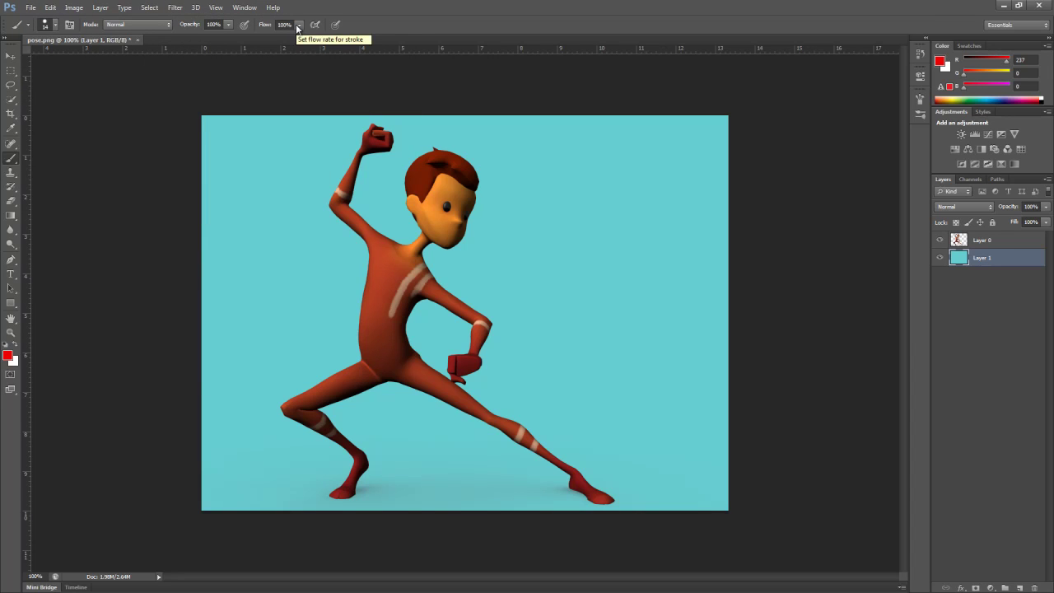